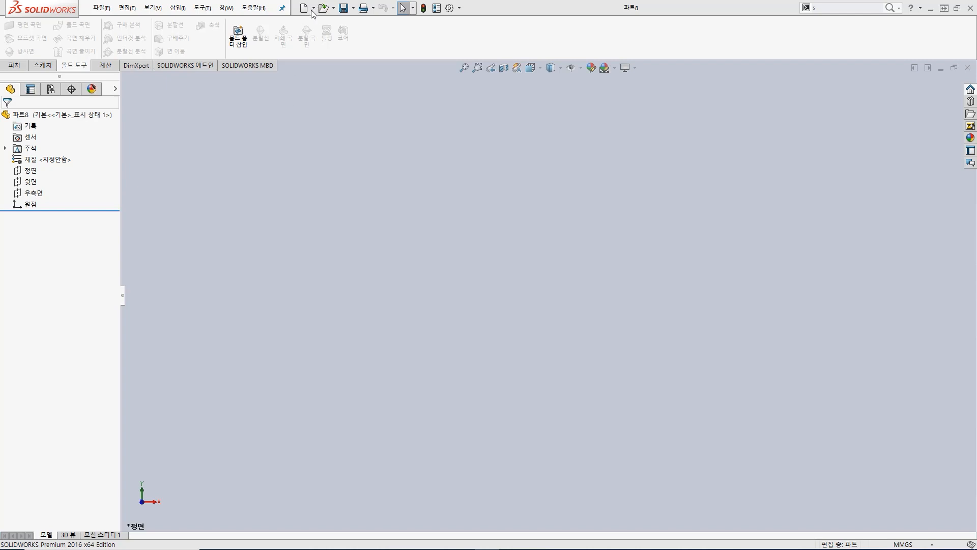
# - Begin a boss extrusion on the top plane and sketch a center rectangle about 64.5 by 61.6 mm at the origin
pyautogui.click(20, 67)
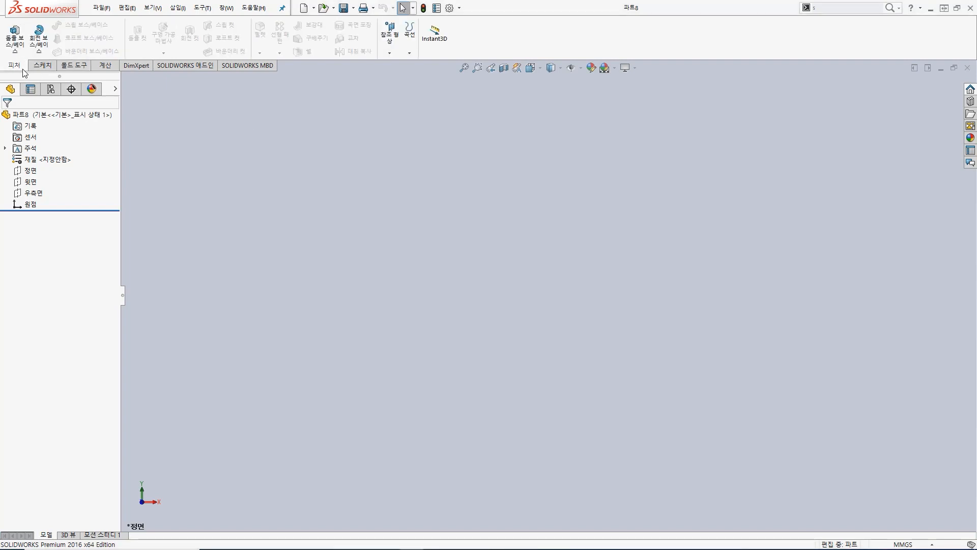
pyautogui.click(16, 41)
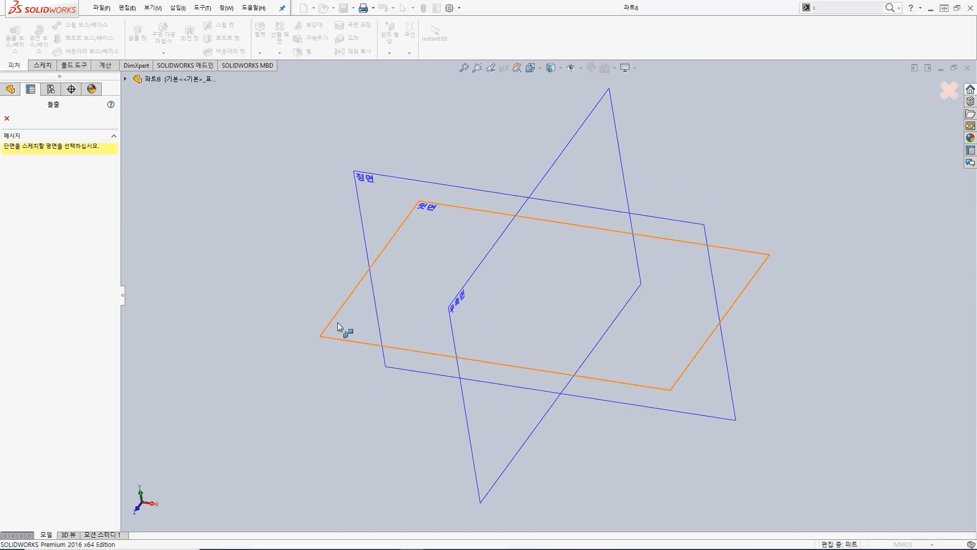
pyautogui.click(339, 321)
pyautogui.click(55, 38)
pyautogui.click(548, 295)
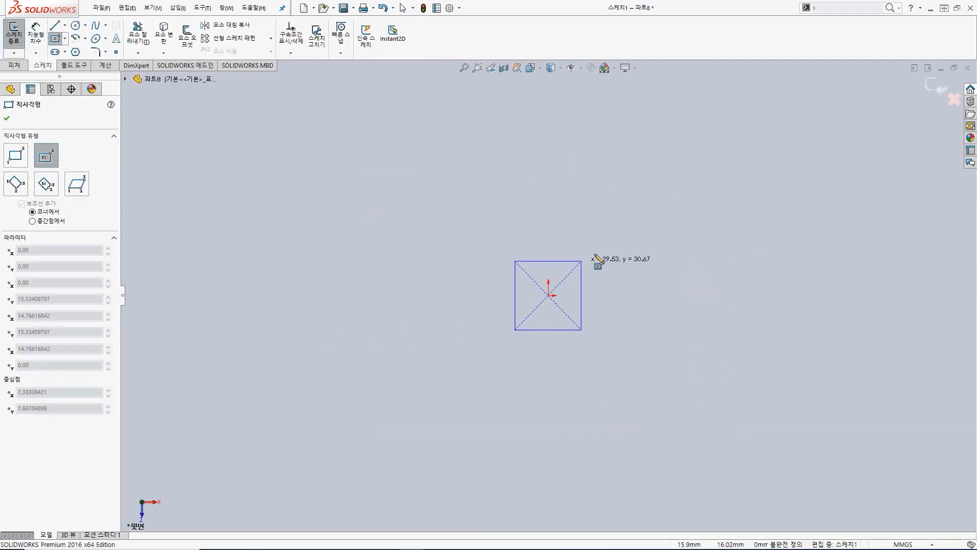
pyautogui.click(620, 226)
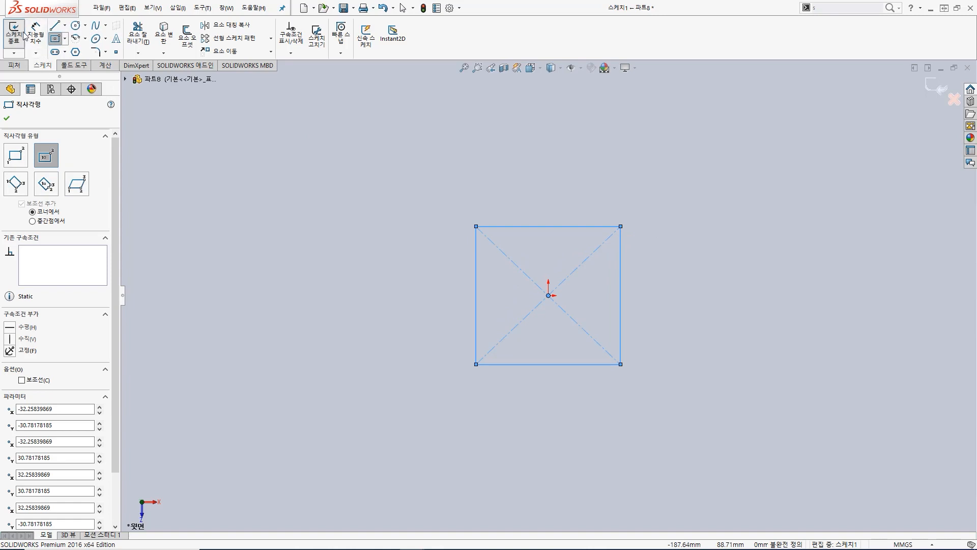
# - Dimension the rectangle's width and height to 20 mm each
pyautogui.press('s')
pyautogui.click(515, 283)
pyautogui.click(530, 227)
pyautogui.click(539, 192)
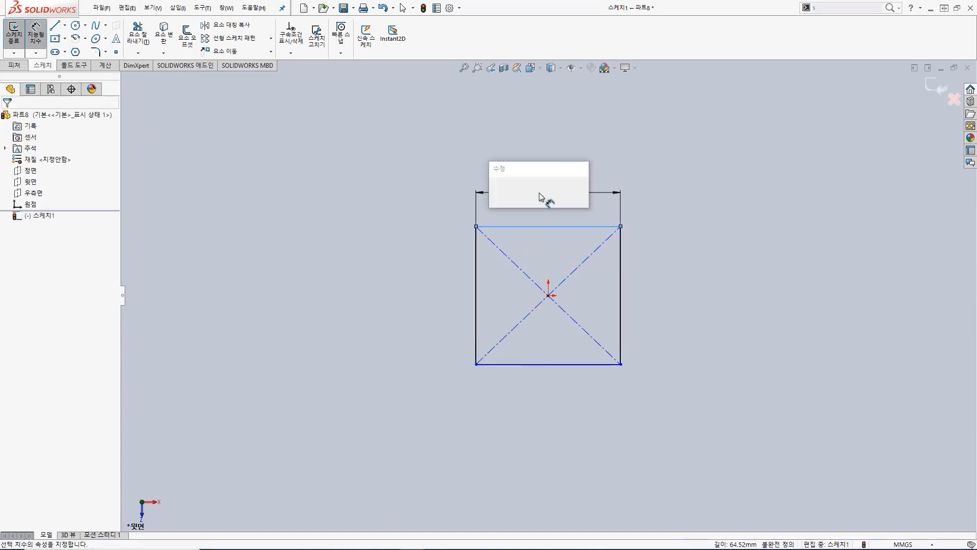
pyautogui.write('20')
pyautogui.press('Return')
pyautogui.click(621, 283)
pyautogui.click(664, 274)
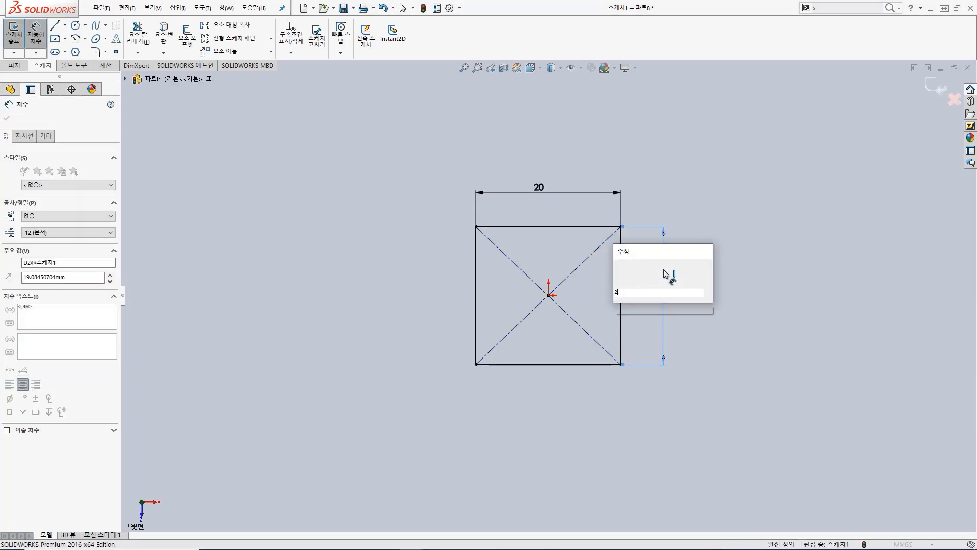
pyautogui.write('20')
pyautogui.press('Return')
# - Extrude the square profile 20 mm upward into a solid block
pyautogui.press('e')
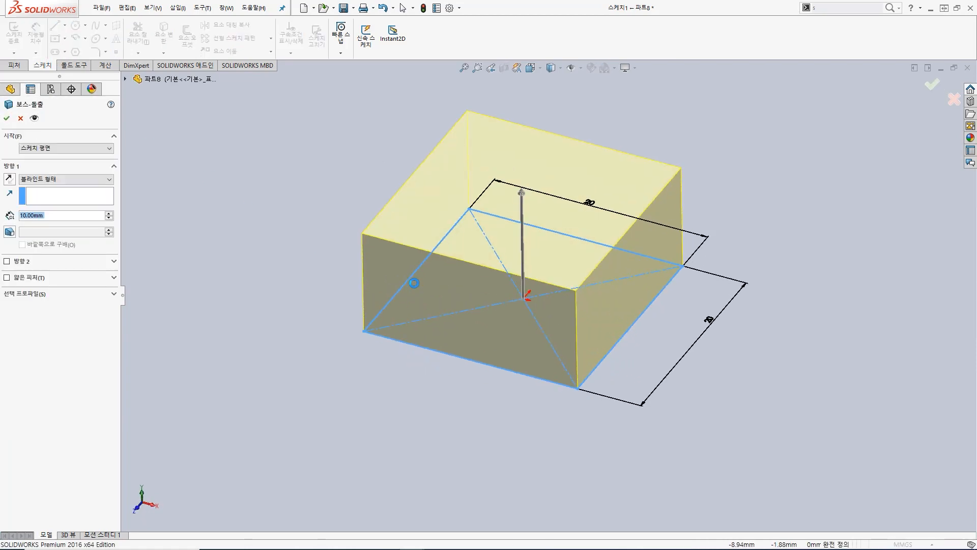
pyautogui.write('20')
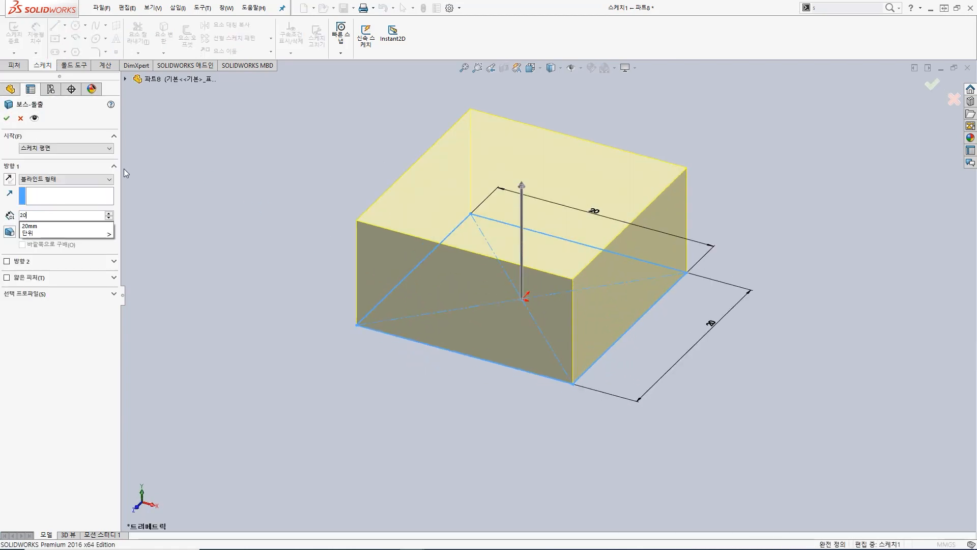
pyautogui.press('Return')
pyautogui.click(7, 120)
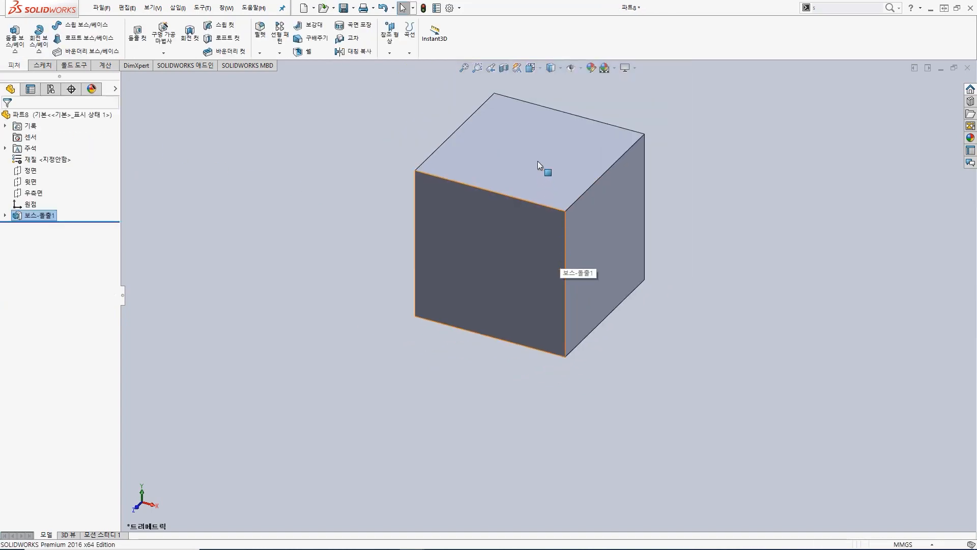
# - Sketch a center rectangle about 5 by 5.5 mm at the origin on the block's top face
pyautogui.click(538, 161)
pyautogui.moveTo(505, 146); pyautogui.dragTo(554, 332, button='middle')
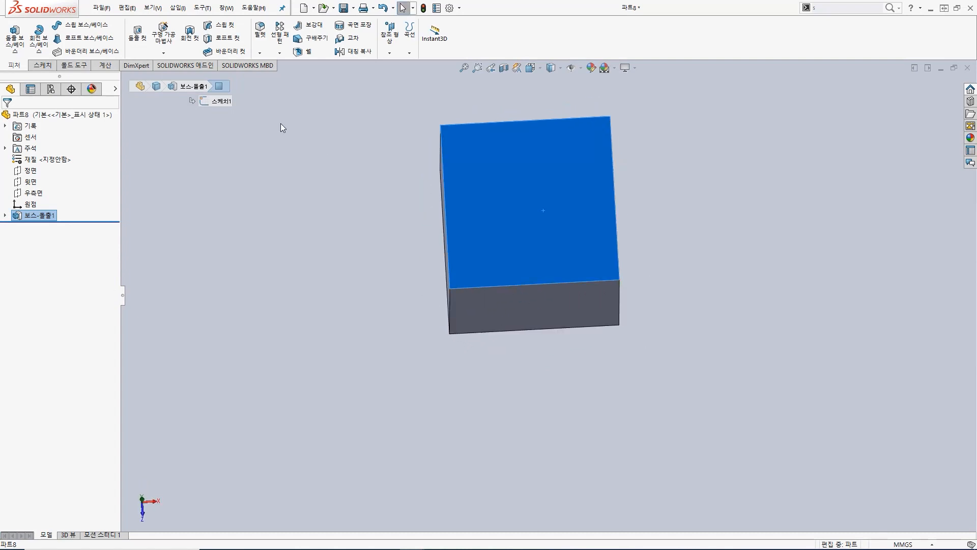
pyautogui.click(19, 51)
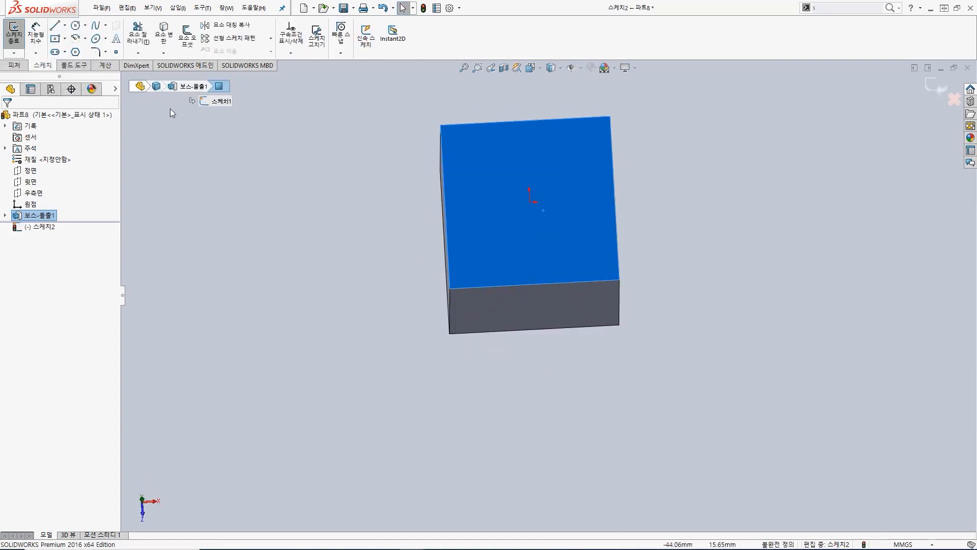
pyautogui.click(56, 40)
pyautogui.press('space')
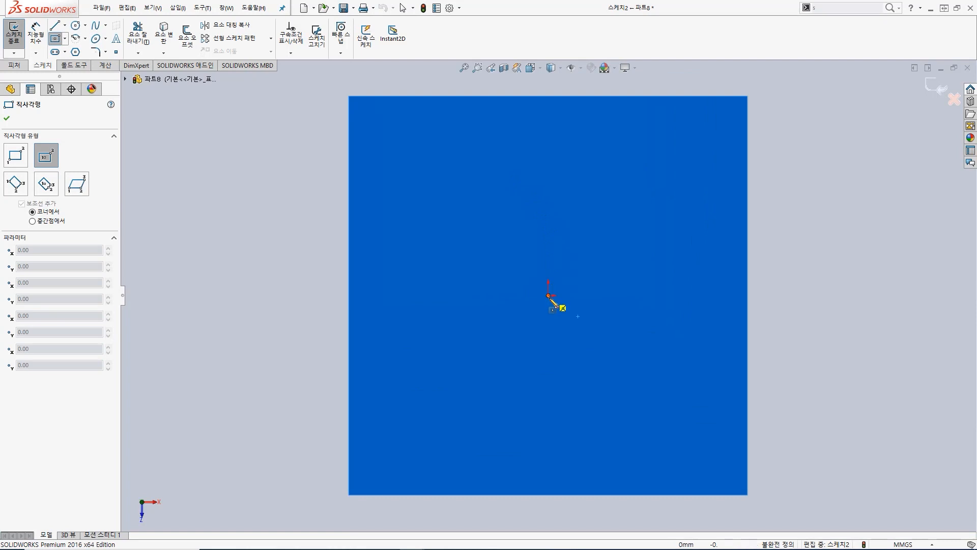
pyautogui.click(548, 295)
pyautogui.click(599, 241)
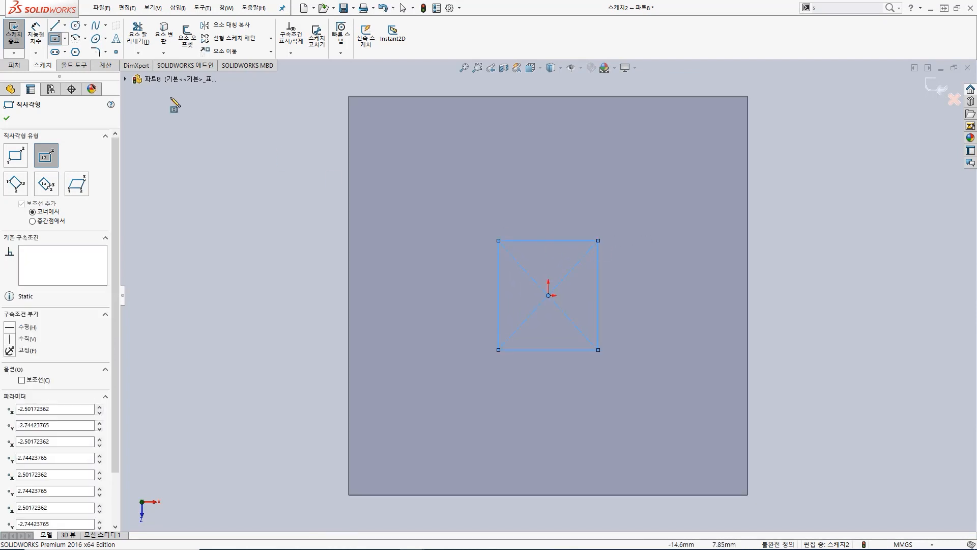
# - Dimension the small rectangle's width and height to 5 mm each
pyautogui.click(35, 35)
pyautogui.click(566, 241)
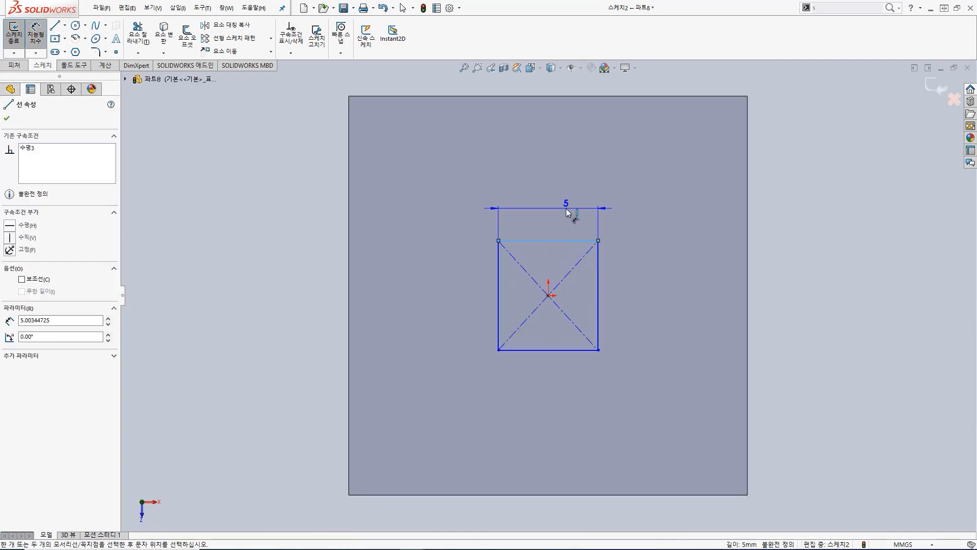
pyautogui.click(567, 207)
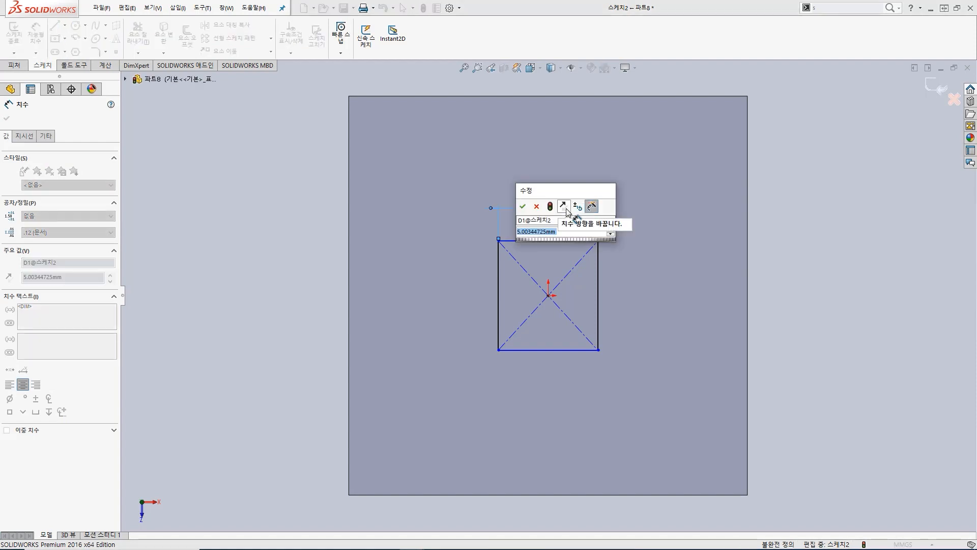
pyautogui.write('5')
pyautogui.press('Return')
pyautogui.click(598, 280)
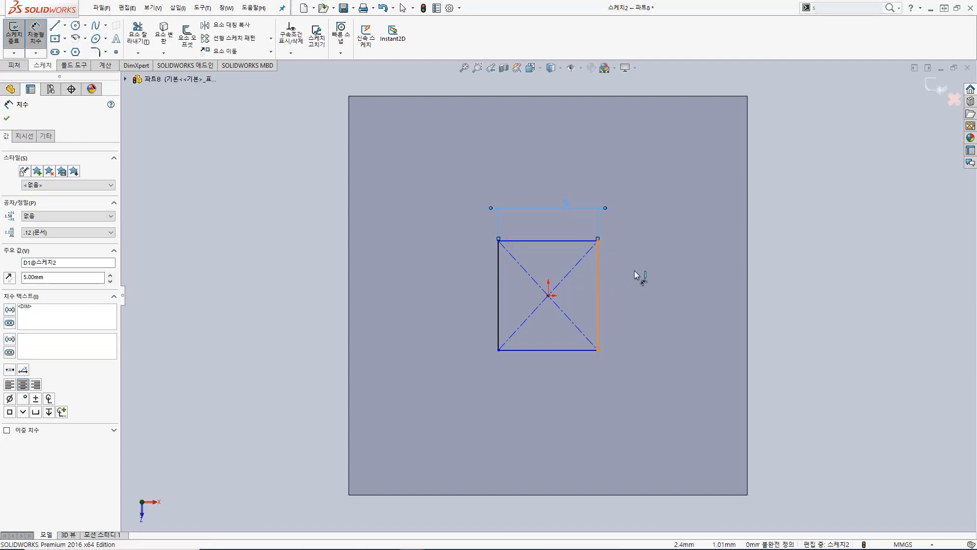
pyautogui.click(645, 275)
pyautogui.write('5')
pyautogui.press('Return')
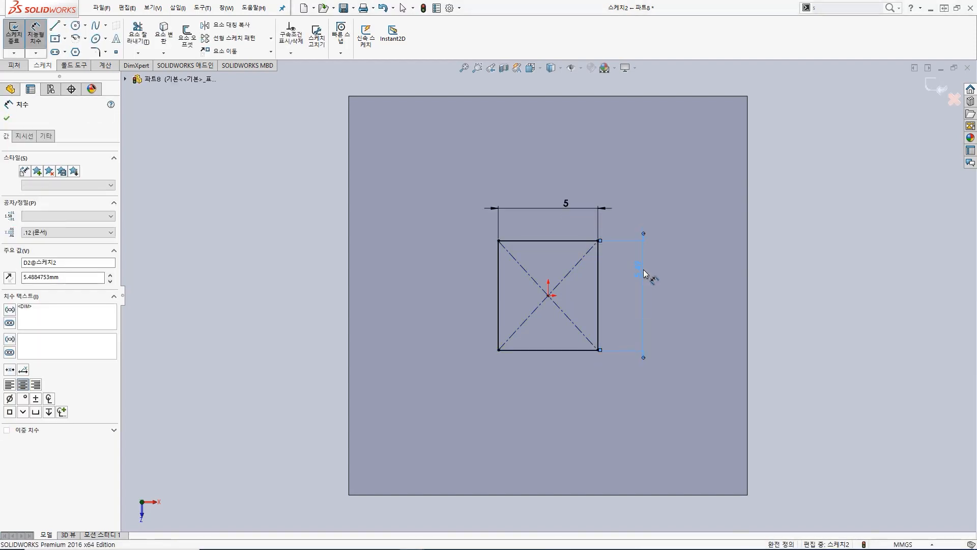
# - Extrude the small square 5 mm up from the block's top face, merged with the body
pyautogui.click(23, 45)
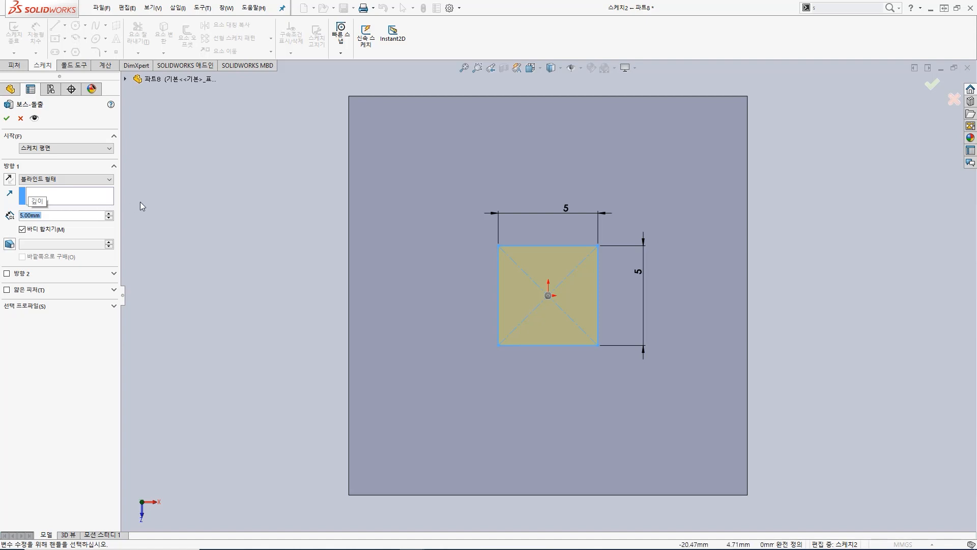
pyautogui.click(5, 120)
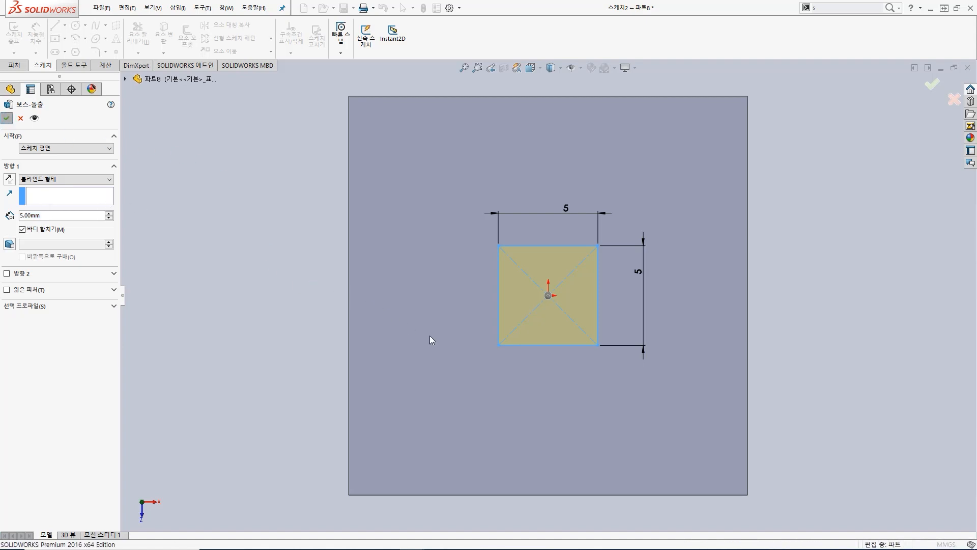
pyautogui.moveTo(441, 354); pyautogui.dragTo(419, 291, button='middle')
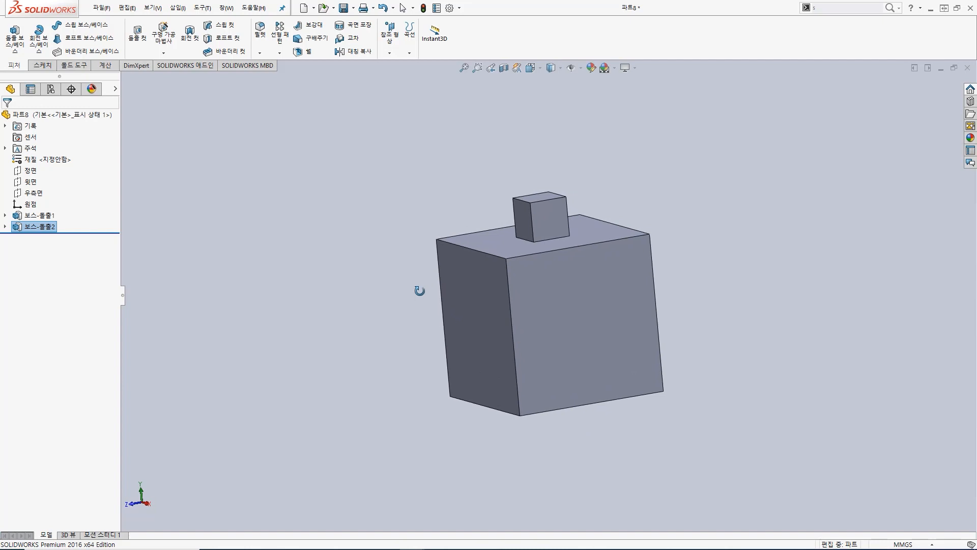
# - Hide the Mold Tools command set from the CommandManager and look through the remaining command sets
pyautogui.rightClick(239, 64)
pyautogui.click(251, 133)
pyautogui.click(201, 129)
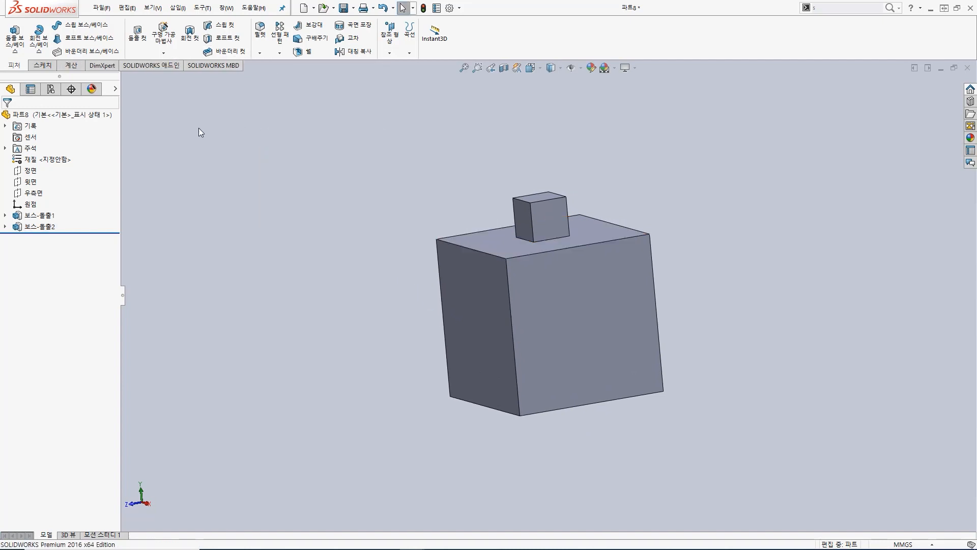
pyautogui.click(57, 69)
pyautogui.click(72, 67)
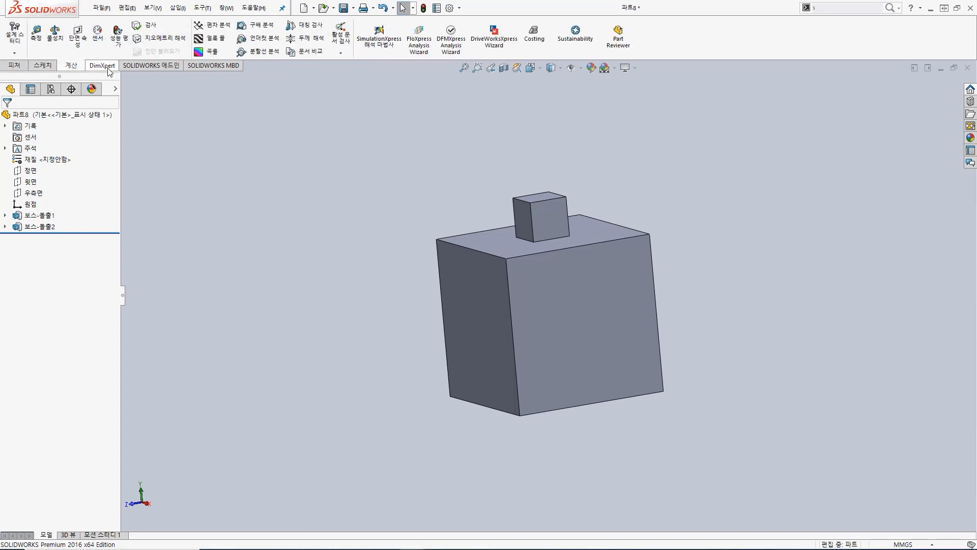
pyautogui.click(152, 65)
pyautogui.click(192, 66)
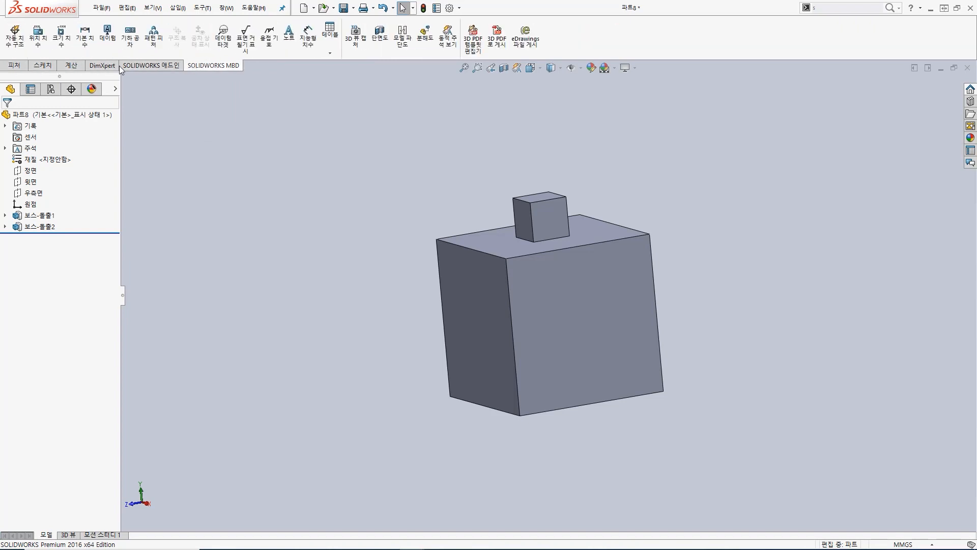
# - Show the Mold Tools command set in the CommandManager and bring up its commands
pyautogui.rightClick(209, 65)
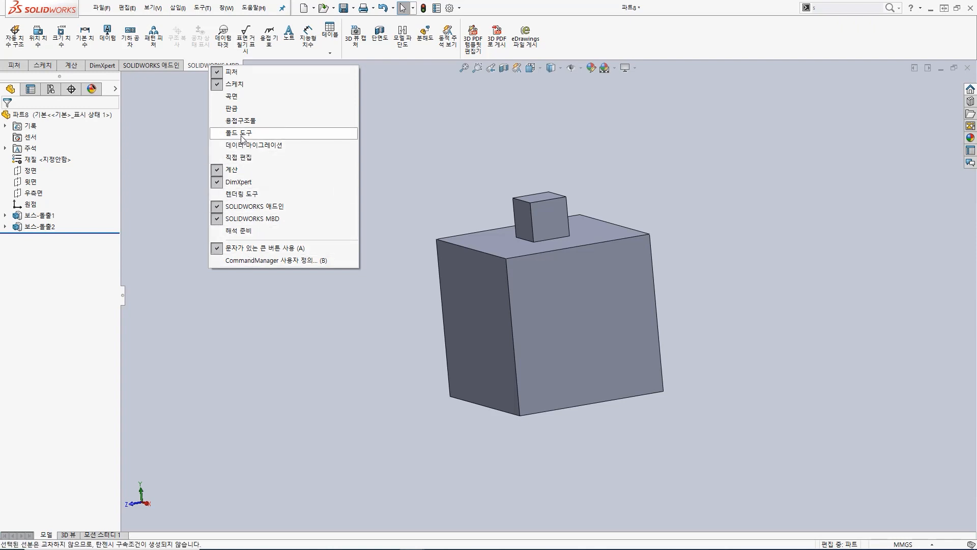
pyautogui.click(242, 134)
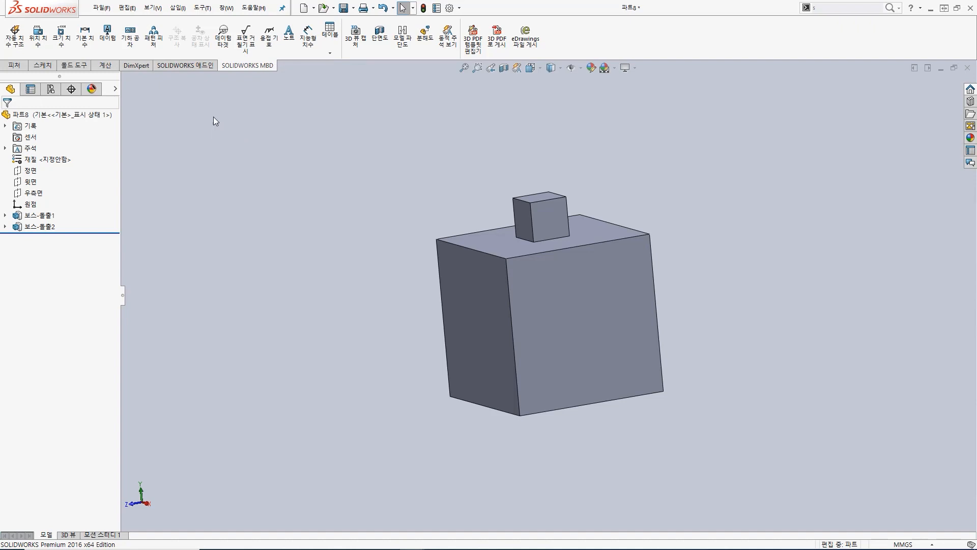
pyautogui.click(19, 67)
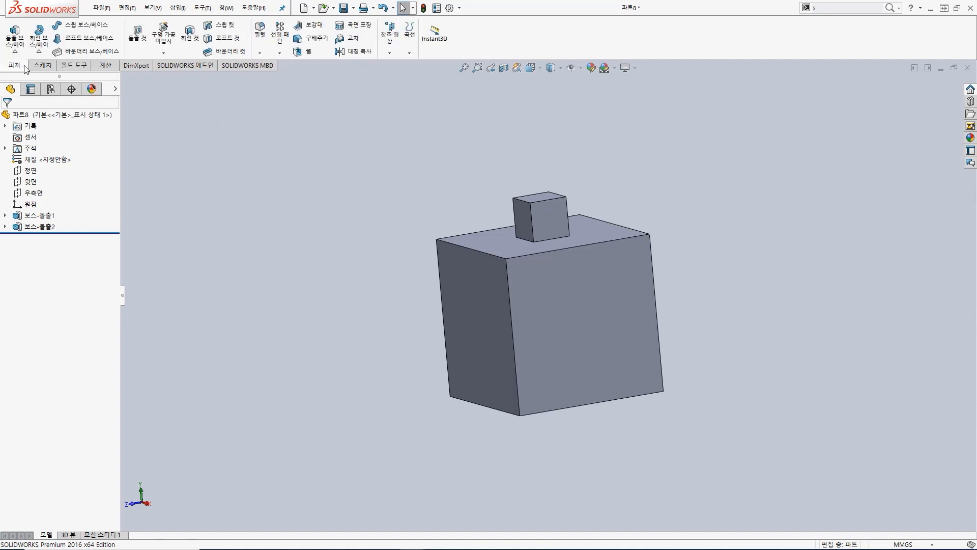
pyautogui.click(72, 68)
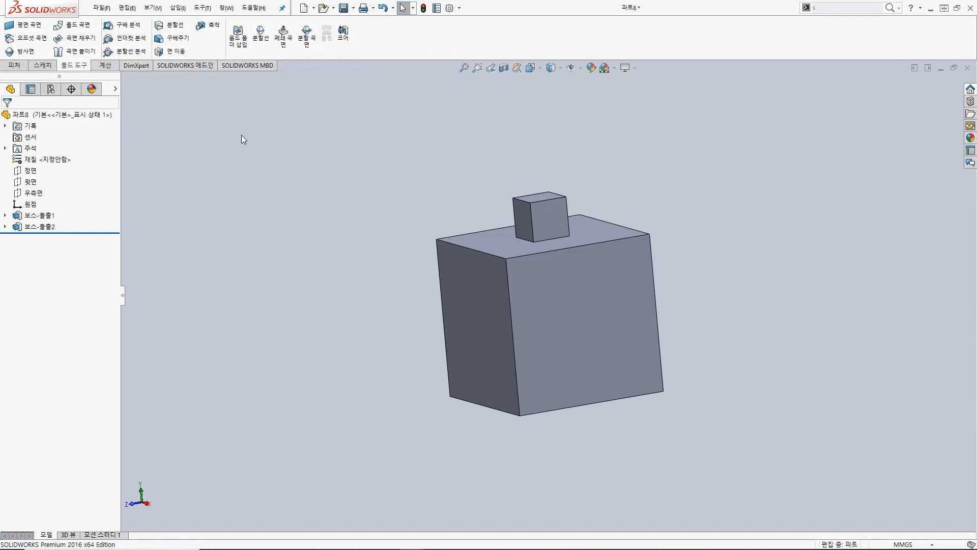
# - Run a 1° draft analysis on the part, using the small block's top face as the direction of pull
pyautogui.click(128, 31)
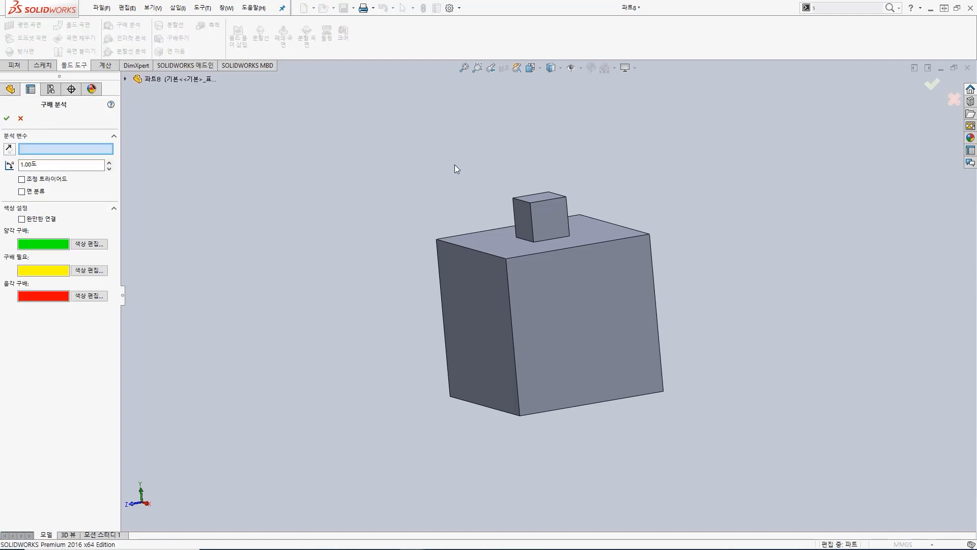
pyautogui.moveTo(452, 189); pyautogui.dragTo(462, 194, button='middle')
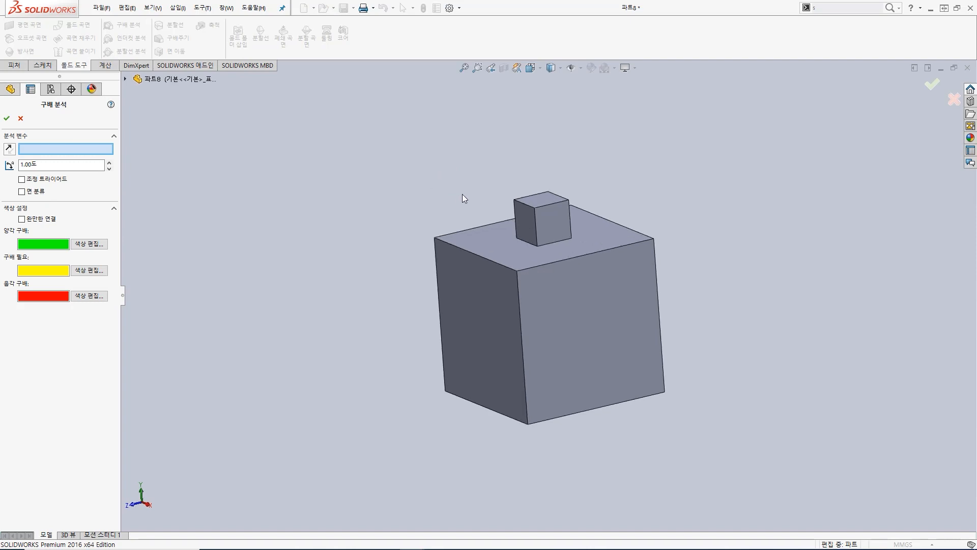
pyautogui.click(541, 203)
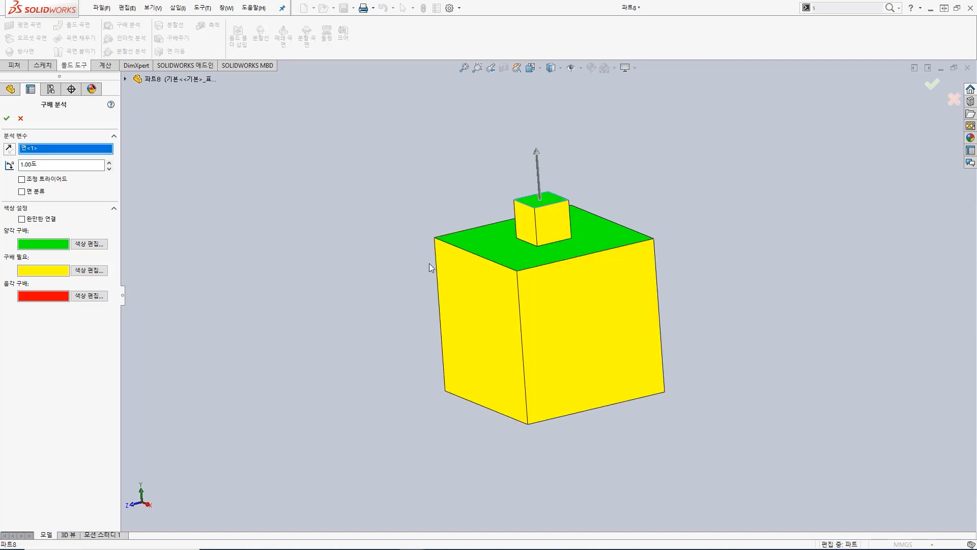
pyautogui.moveTo(519, 268)
pyautogui.moveTo(415, 170); pyautogui.dragTo(435, 239, button='middle')
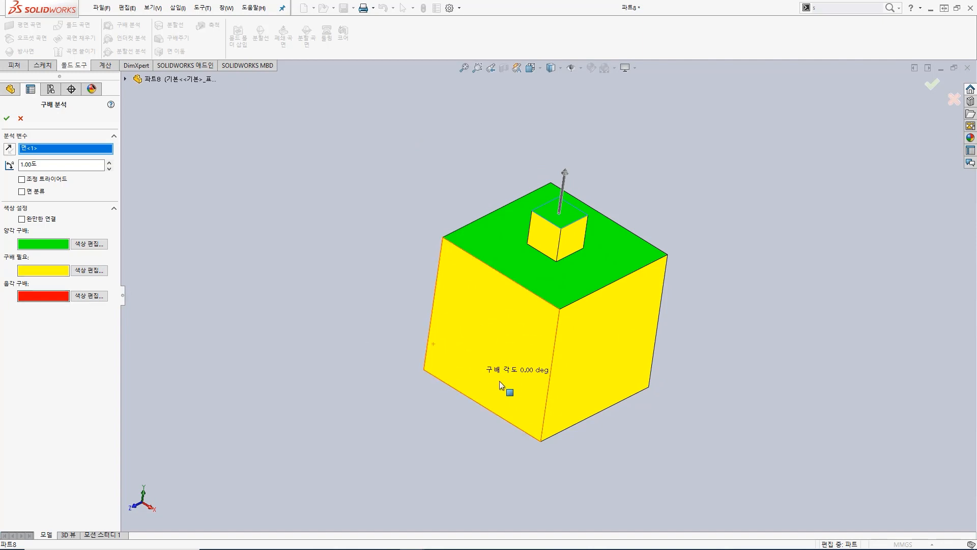
pyautogui.moveTo(633, 473); pyautogui.dragTo(617, 428, button='middle')
pyautogui.scroll(1, 590, 404)
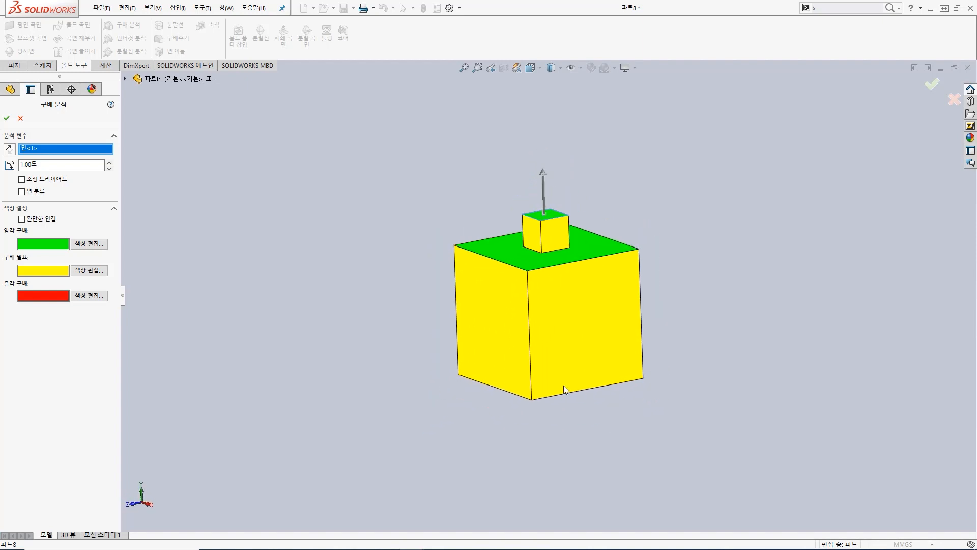
pyautogui.doubleClick(24, 166)
pyautogui.press('Tab')
pyautogui.doubleClick(34, 164)
pyautogui.click(7, 118)
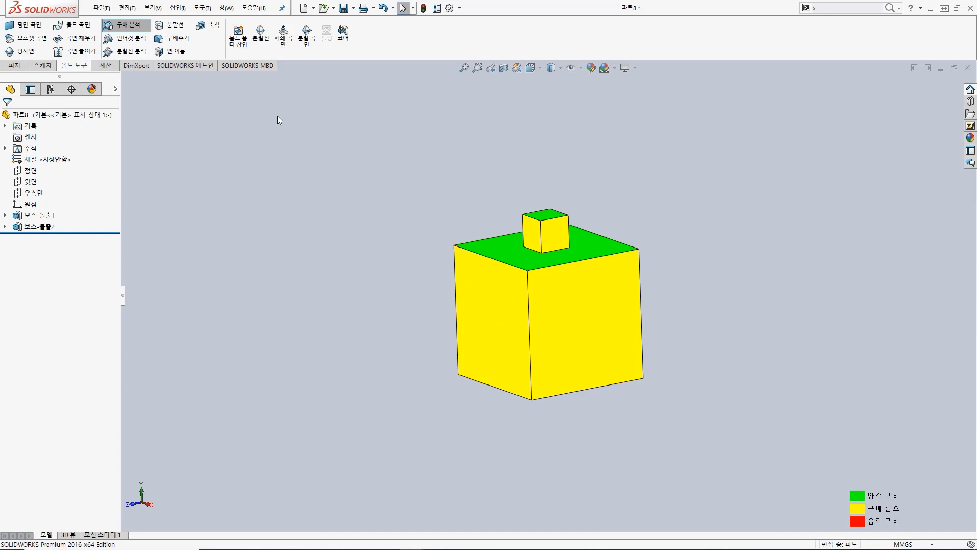
# - Start a 1° draft with the small block's top face as the neutral plane and select the large block's four side faces
pyautogui.click(187, 36)
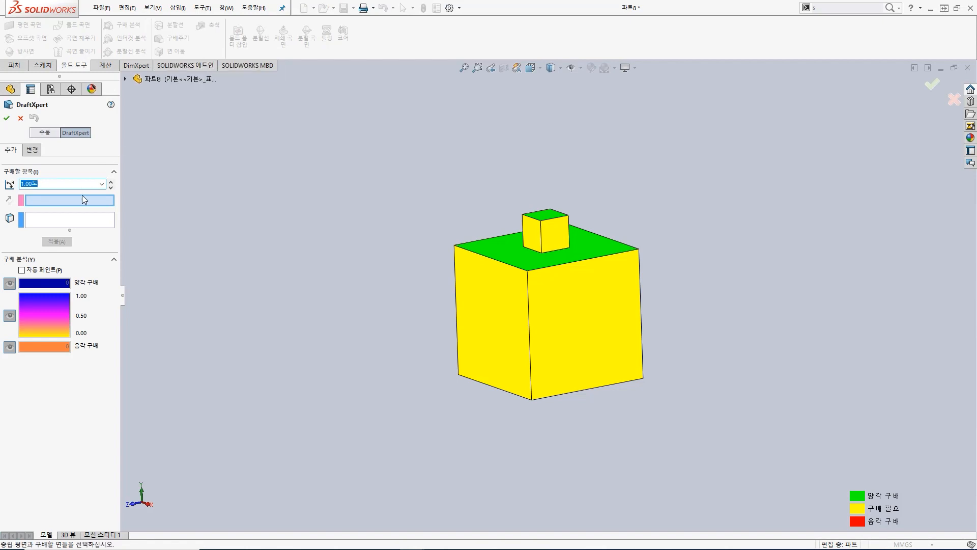
pyautogui.click(547, 215)
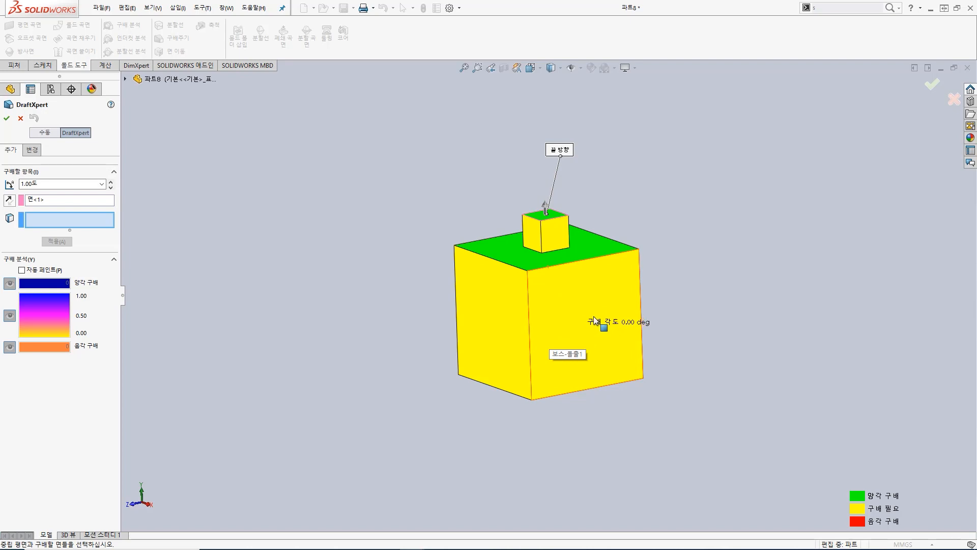
pyautogui.click(589, 320)
pyautogui.moveTo(725, 297); pyautogui.dragTo(560, 316, button='middle')
pyautogui.click(556, 314)
pyautogui.moveTo(713, 291); pyautogui.dragTo(591, 317, button='middle')
pyautogui.click(590, 317)
pyautogui.moveTo(731, 266); pyautogui.dragTo(579, 300, button='middle')
pyautogui.click(579, 300)
# - Add the small block's four side faces to the draft selection and apply the 1° draft
pyautogui.click(579, 236)
pyautogui.moveTo(537, 220); pyautogui.dragTo(557, 220, button='middle')
pyautogui.click(550, 219)
pyautogui.moveTo(617, 192); pyautogui.dragTo(554, 227, button='middle')
pyautogui.click(549, 243)
pyautogui.click(557, 239)
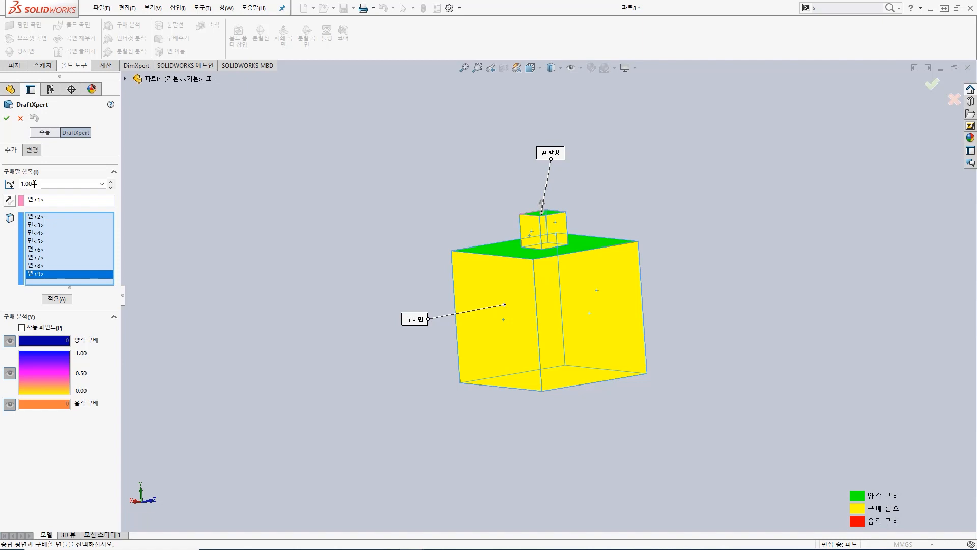
pyautogui.click(7, 119)
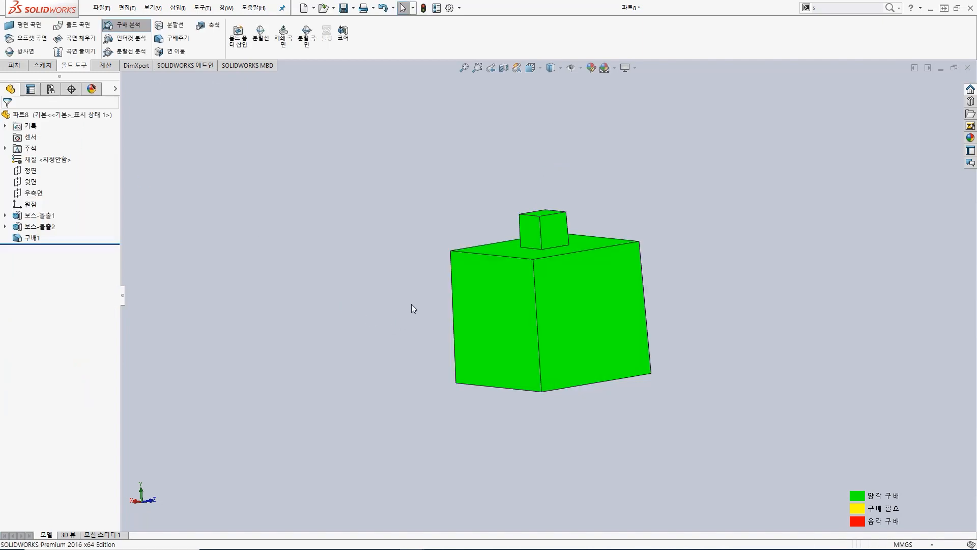
# - Scale the part uniformly by a factor of 2 about its centroid
pyautogui.moveTo(529, 299); pyautogui.dragTo(519, 353, button='middle')
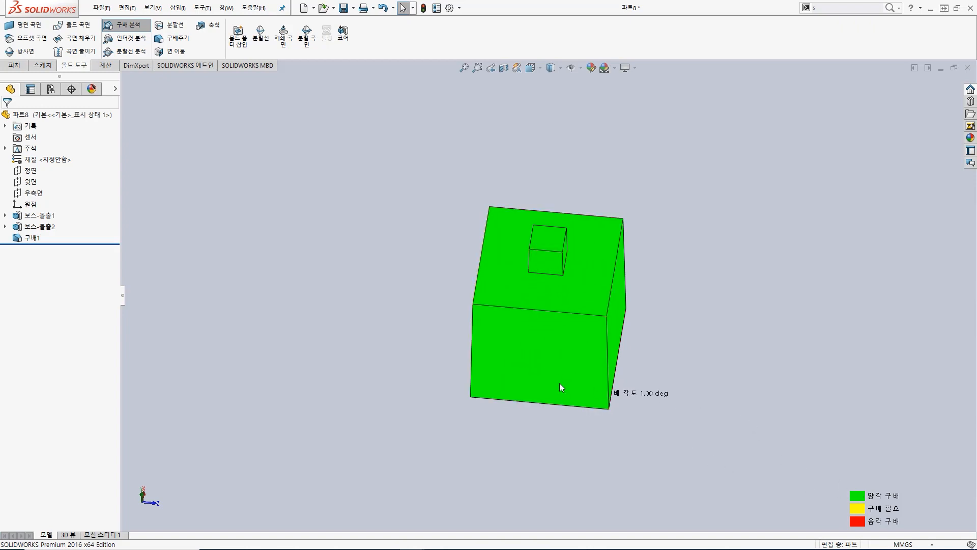
pyautogui.moveTo(472, 273); pyautogui.dragTo(467, 353, button='middle')
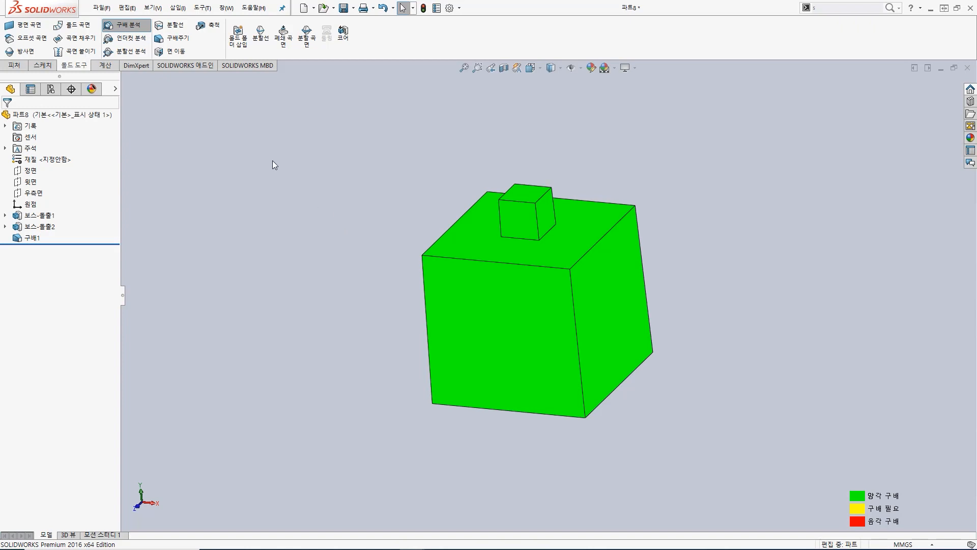
pyautogui.moveTo(633, 282)
pyautogui.click(208, 27)
pyautogui.click(40, 187)
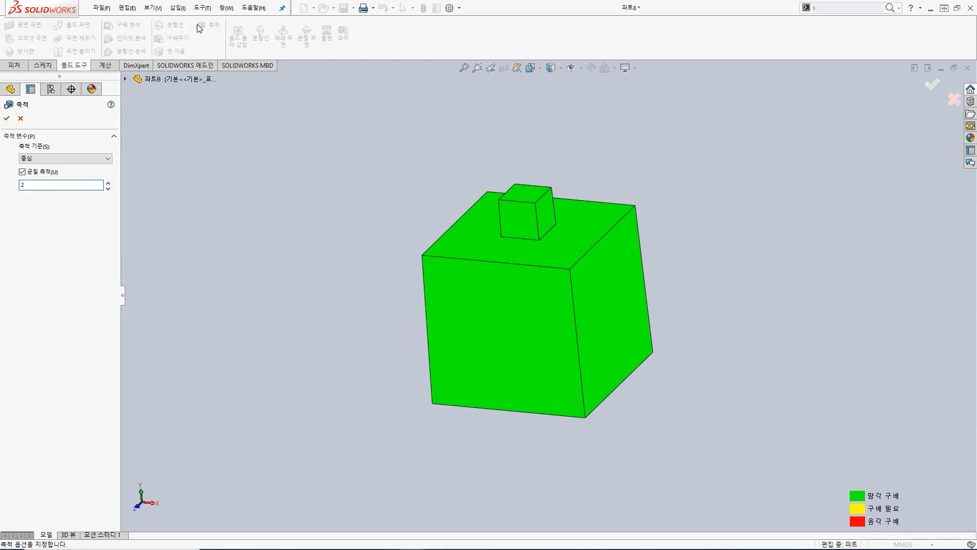
pyautogui.click(7, 118)
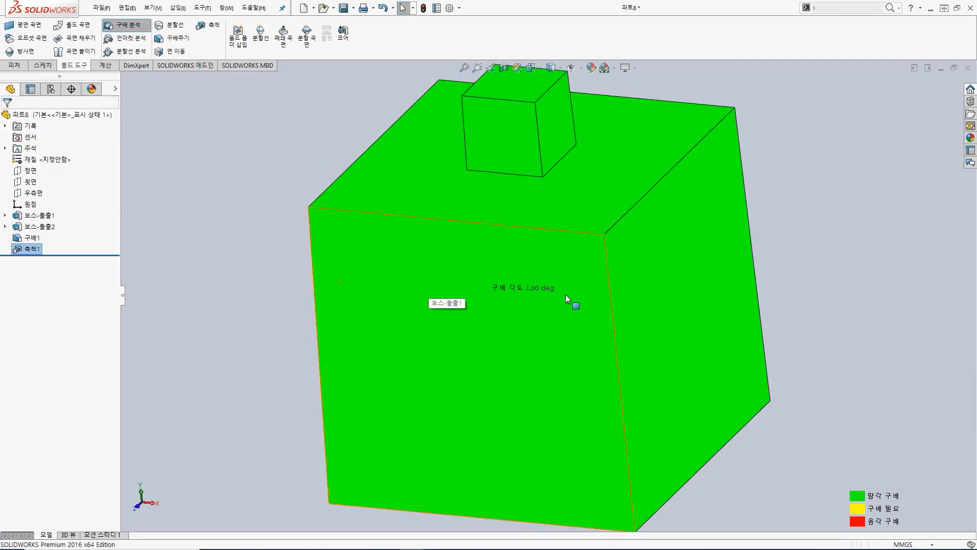
pyautogui.scroll(3, 535, 318)
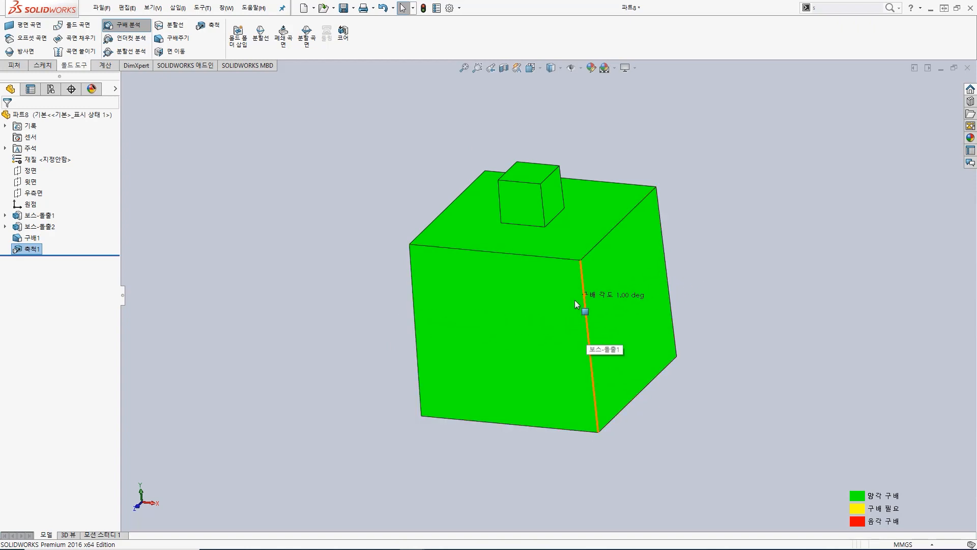
# - Sketch a horizontal line about 41 mm long on the Front plane, spanning the large block edge to edge at mid-height
pyautogui.click(28, 173)
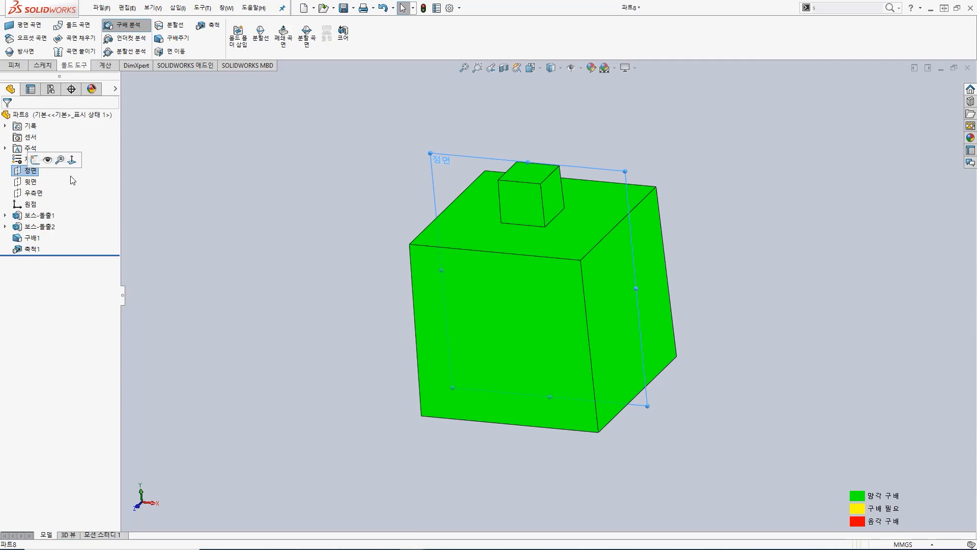
pyautogui.click(540, 69)
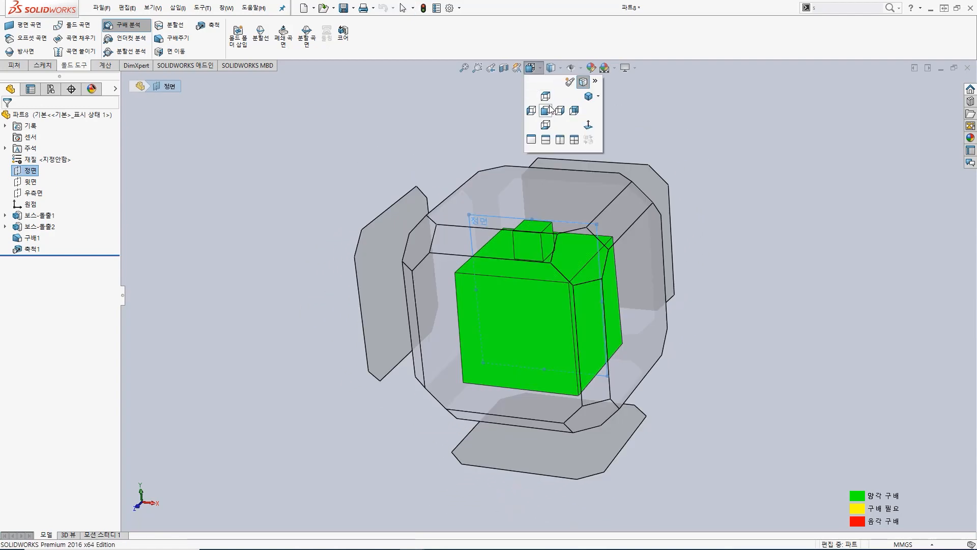
pyautogui.click(587, 125)
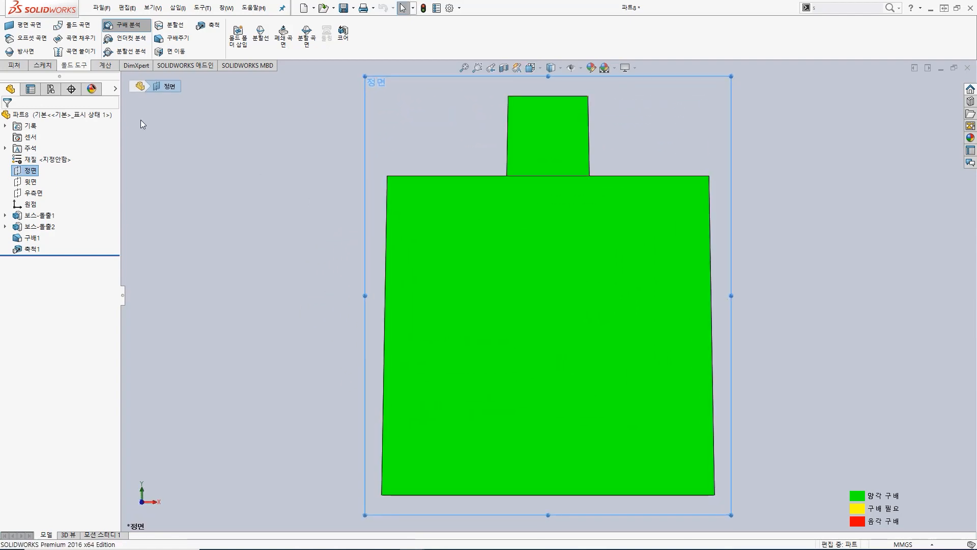
pyautogui.click(43, 65)
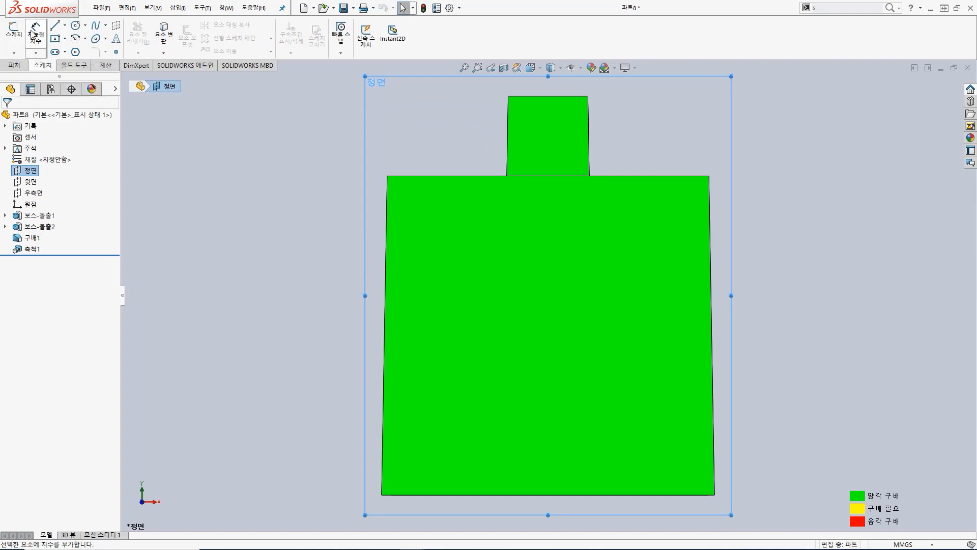
pyautogui.click(17, 38)
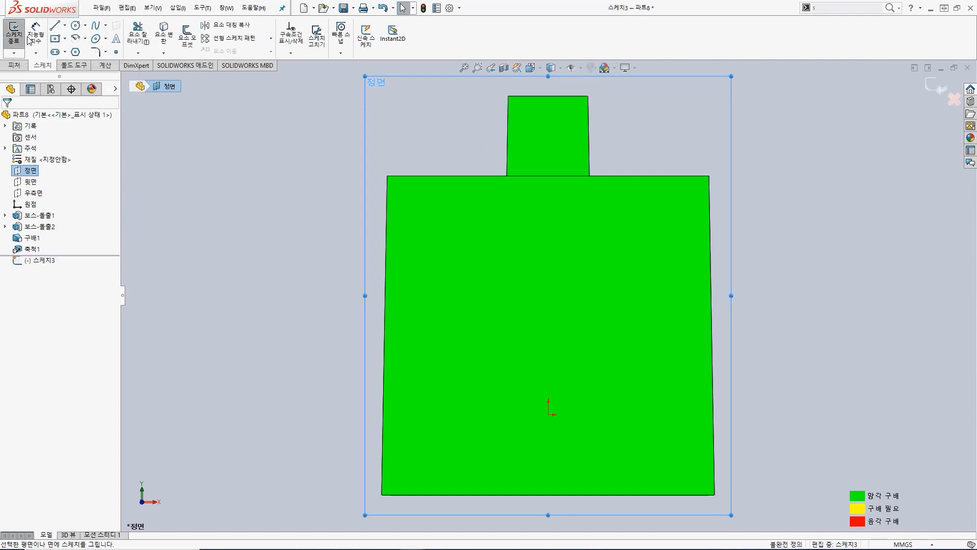
pyautogui.click(55, 25)
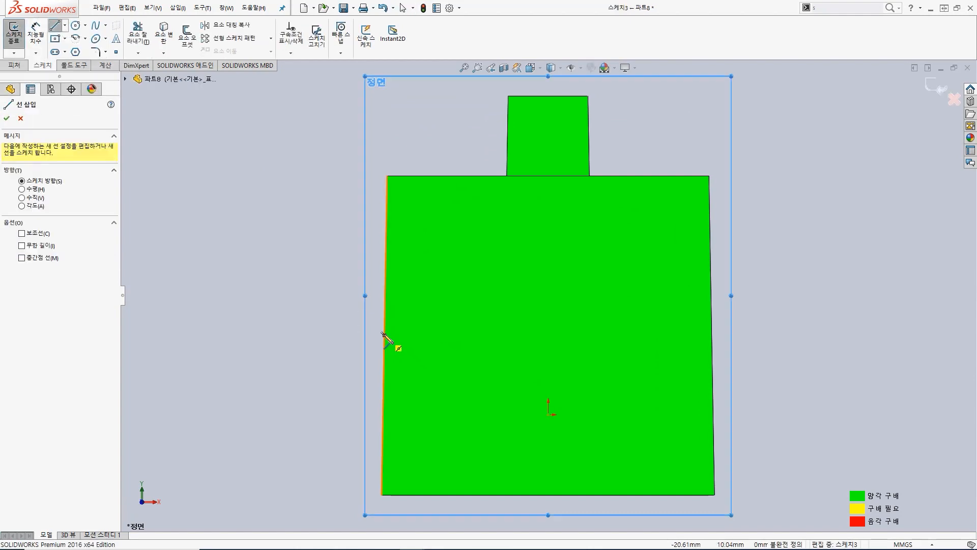
pyautogui.click(384, 335)
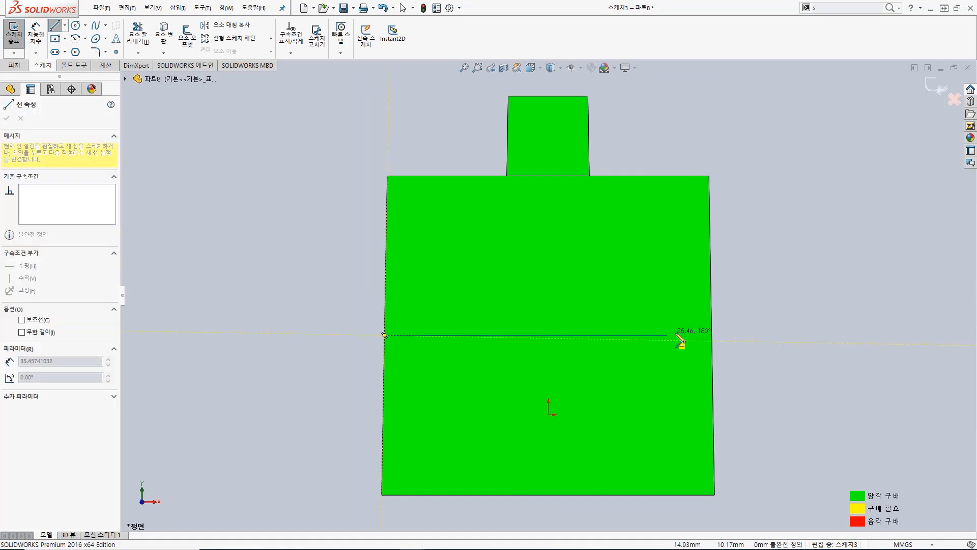
pyautogui.click(712, 334)
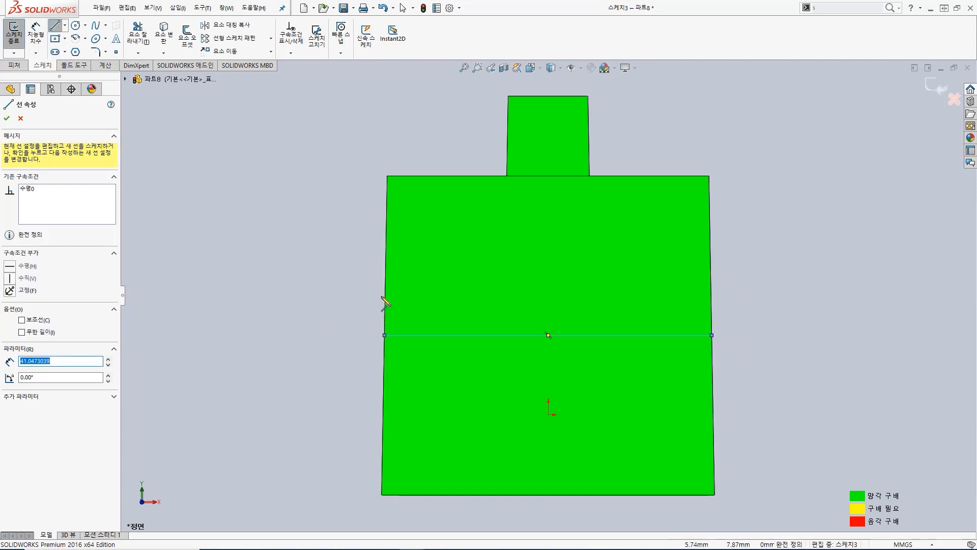
pyautogui.click(14, 35)
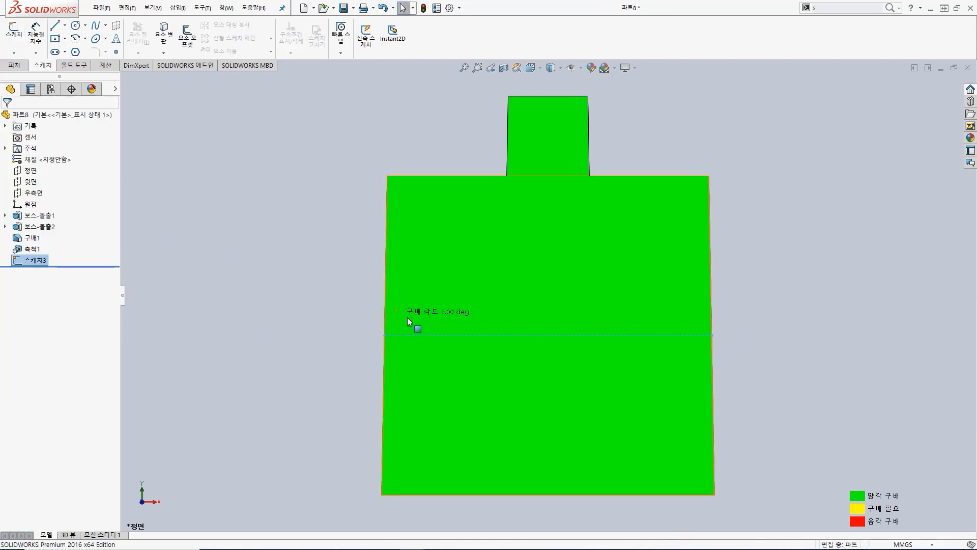
# - Project the sketched line as a split line onto the large block's four side faces
pyautogui.moveTo(478, 323); pyautogui.dragTo(399, 298, button='middle')
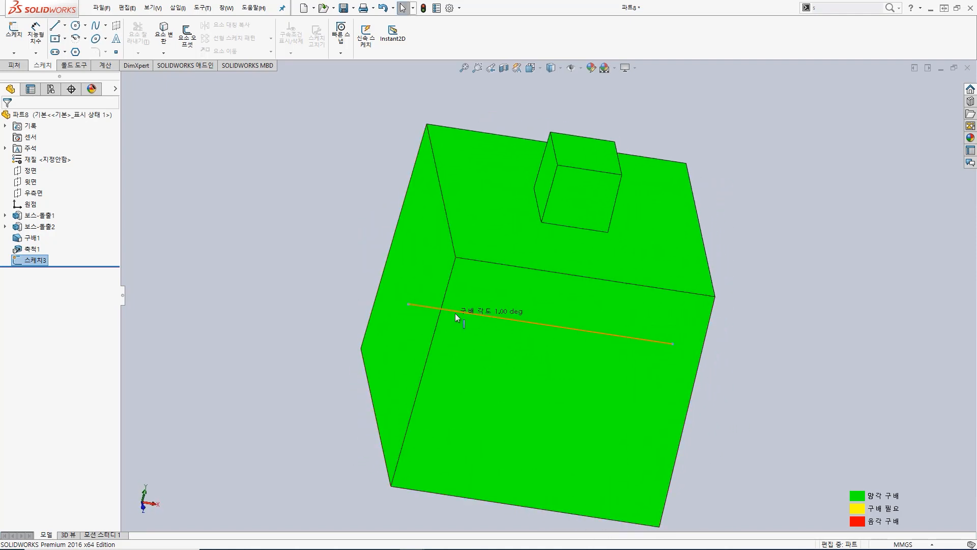
pyautogui.click(84, 68)
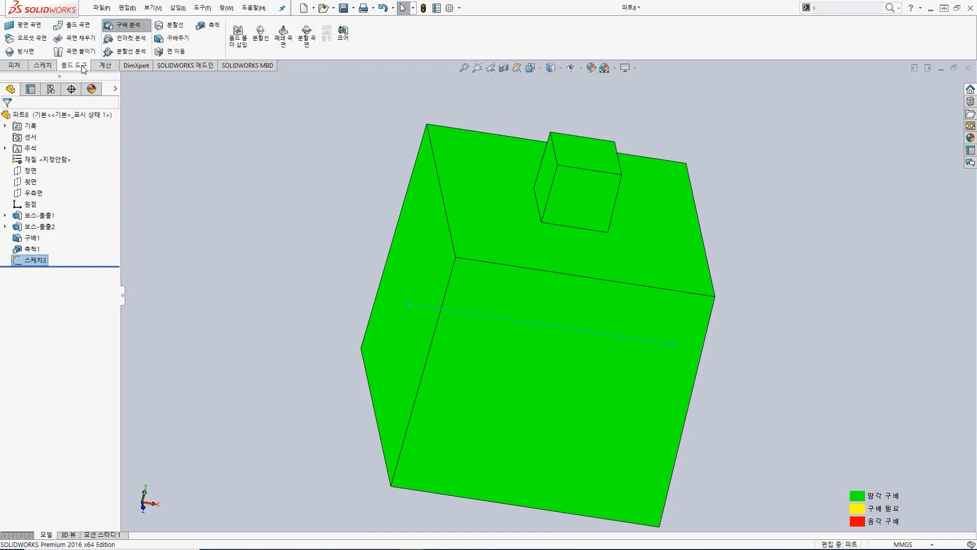
pyautogui.click(173, 30)
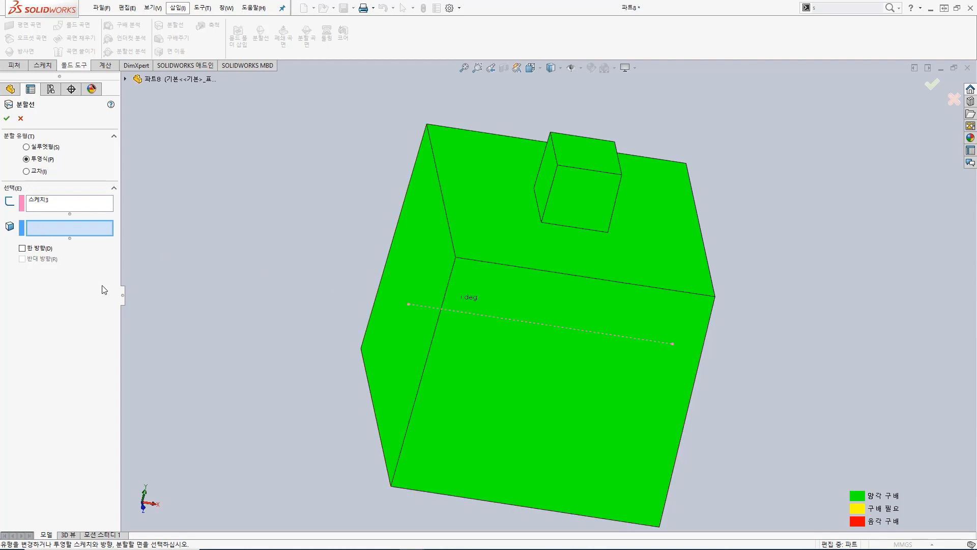
pyautogui.click(537, 423)
pyautogui.moveTo(589, 408); pyautogui.dragTo(580, 311, button='middle')
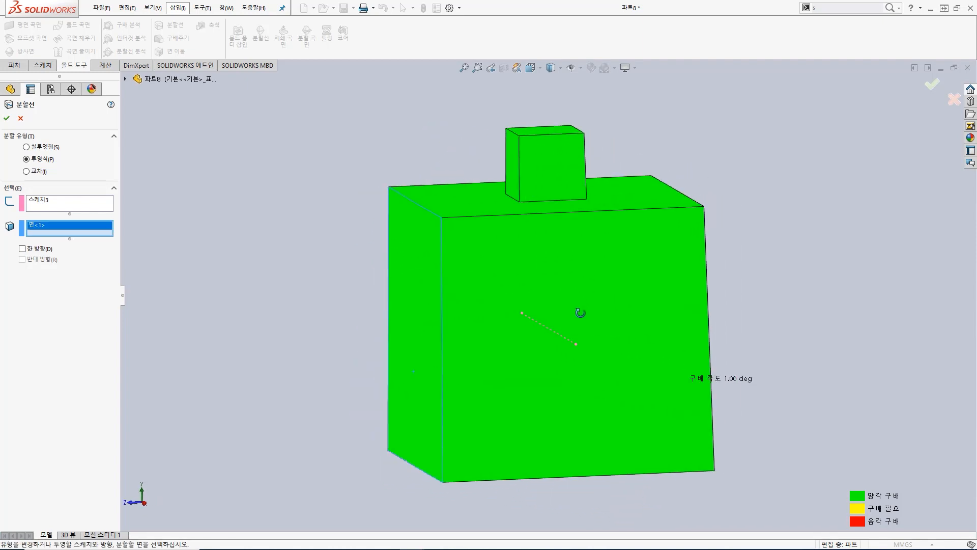
pyautogui.click(579, 303)
pyautogui.moveTo(825, 334); pyautogui.dragTo(694, 319, button='middle')
pyautogui.click(617, 324)
pyautogui.click(682, 320)
pyautogui.moveTo(755, 336); pyautogui.dragTo(453, 361, button='middle')
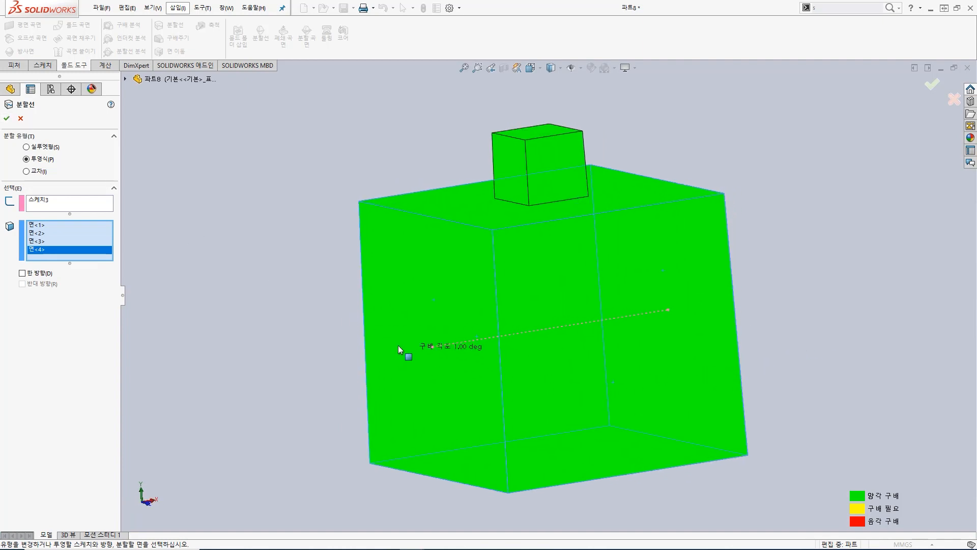
pyautogui.click(11, 117)
# - Start a parting line with the small block's top face as the pull direction and run its 1° draft analysis
pyautogui.moveTo(721, 359); pyautogui.dragTo(467, 329, button='middle')
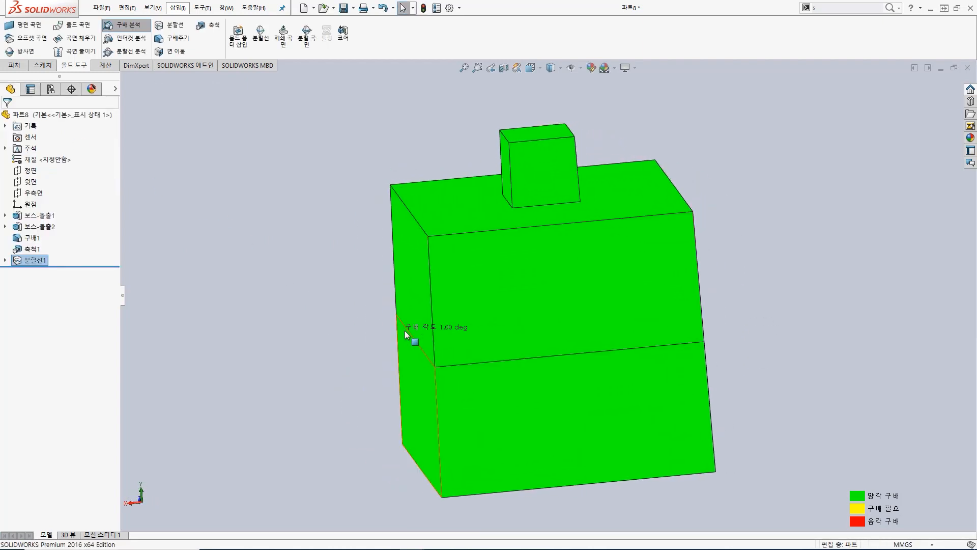
pyautogui.moveTo(755, 333); pyautogui.dragTo(467, 294, button='middle')
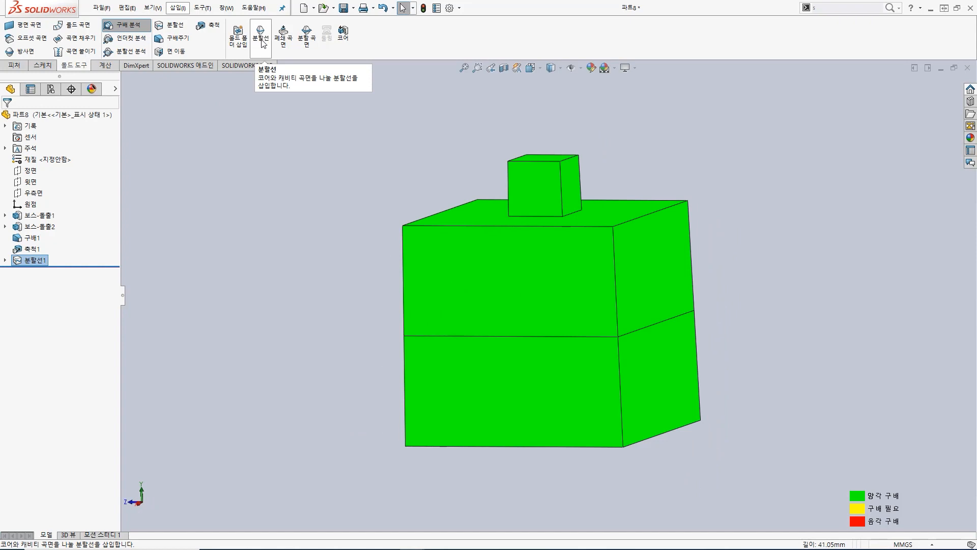
pyautogui.click(263, 44)
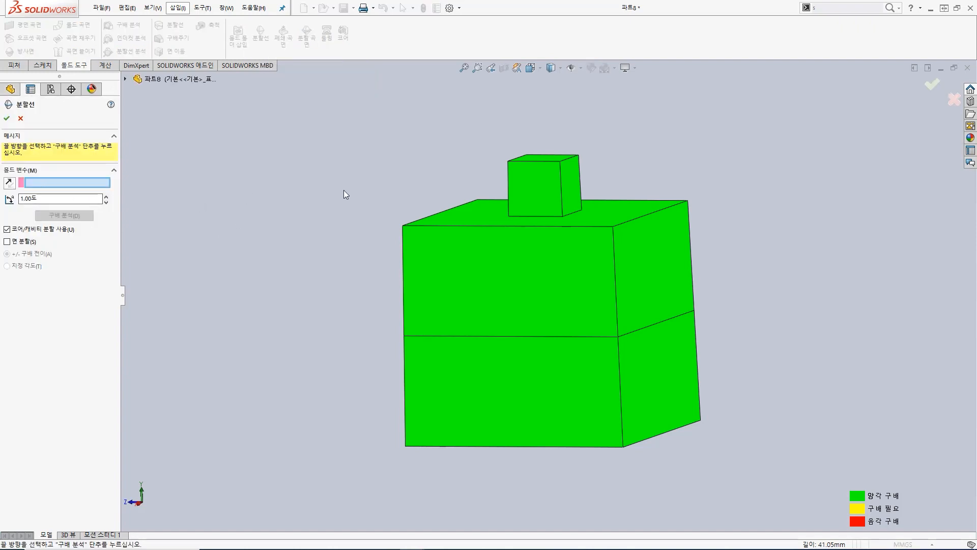
pyautogui.moveTo(554, 148); pyautogui.dragTo(557, 176, button='middle')
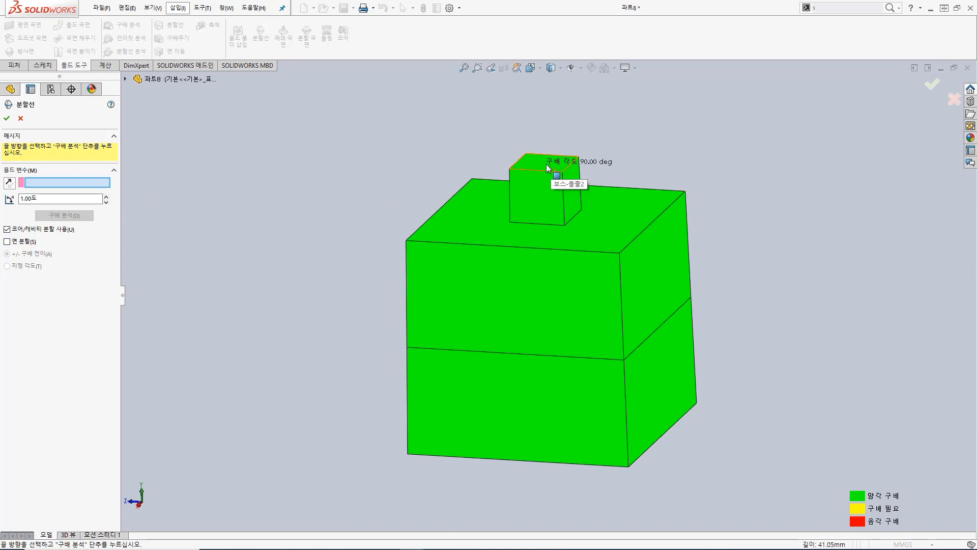
pyautogui.click(546, 165)
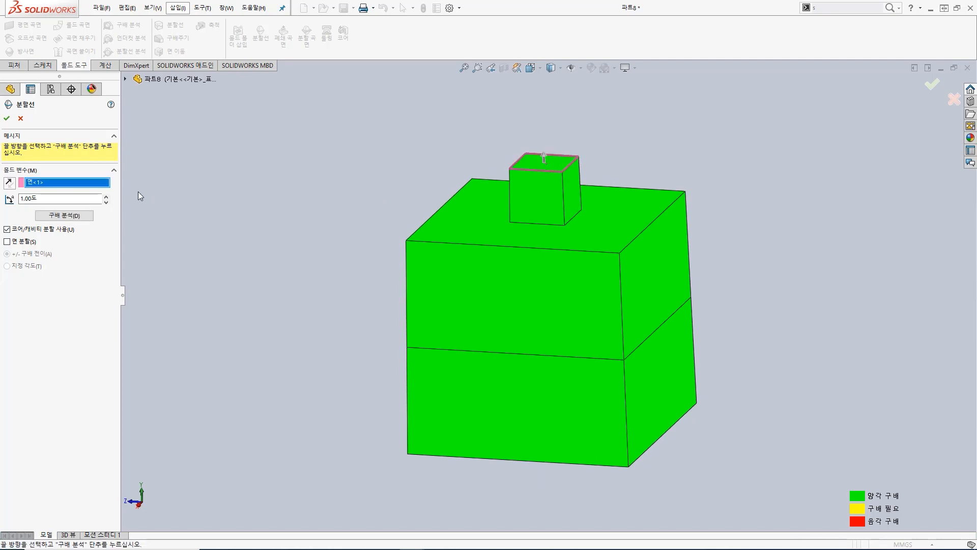
pyautogui.click(65, 217)
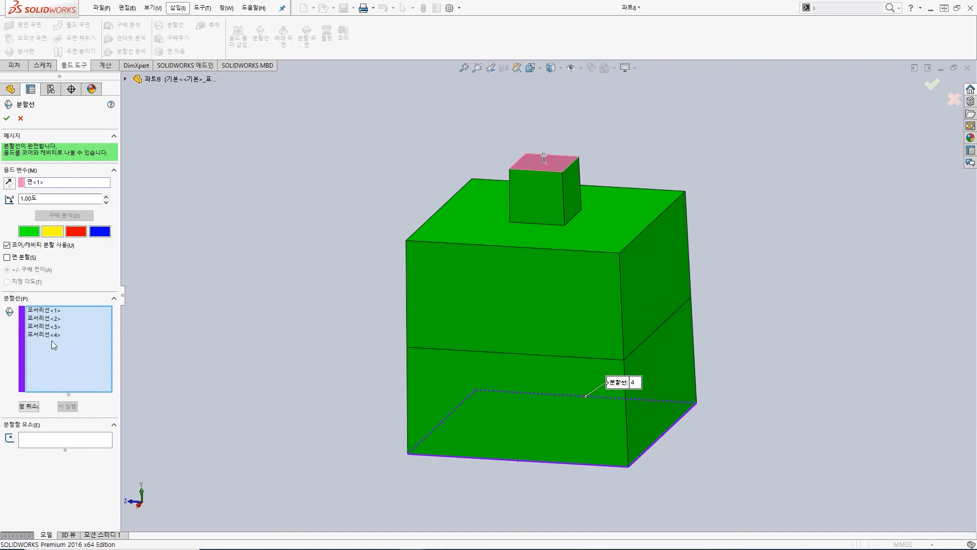
# - Remove the block's four bottom edges from the parting line selection
pyautogui.click(46, 310)
pyautogui.keyDown('shift'); pyautogui.click(54, 334); pyautogui.keyUp('shift')
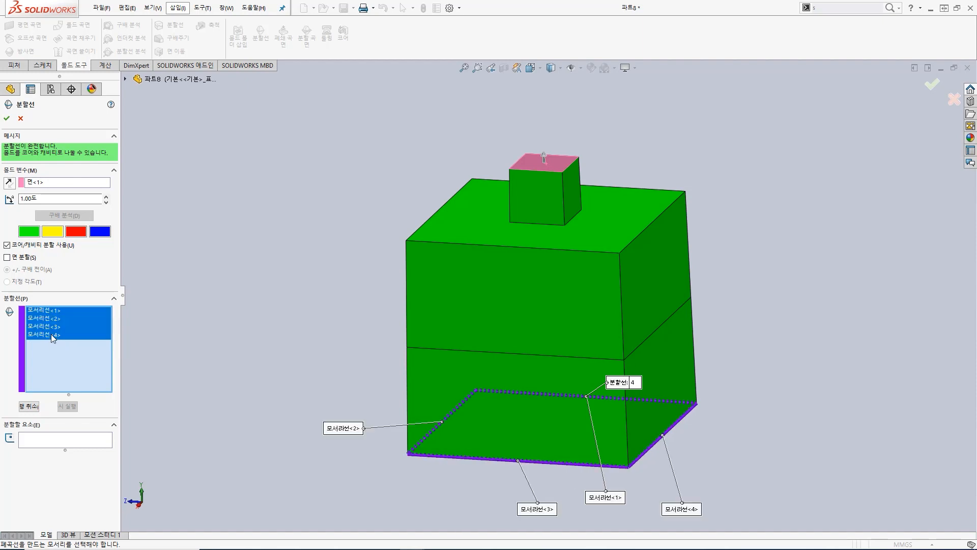
pyautogui.press('Delete')
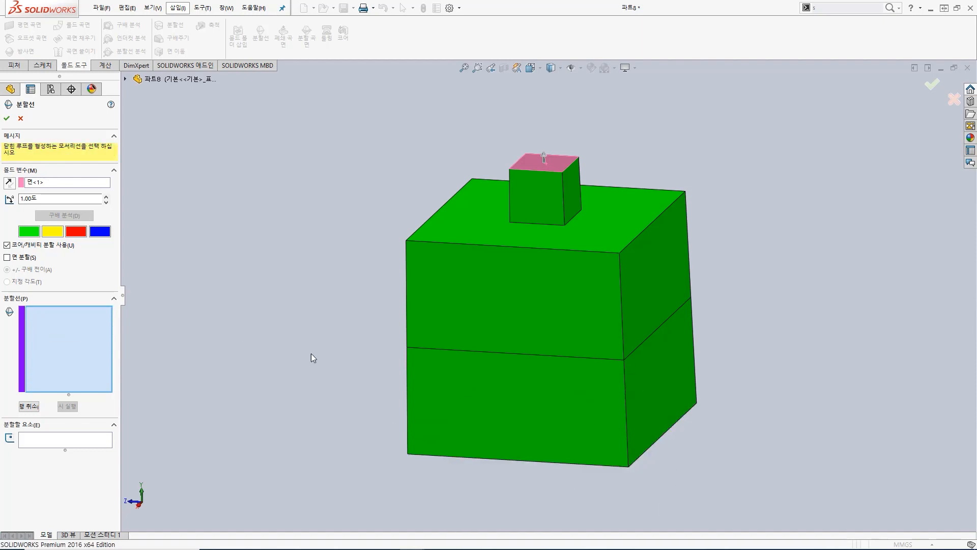
# - Select the four split-line edges around the large block's mid-height as the closed parting line
pyautogui.click(484, 351)
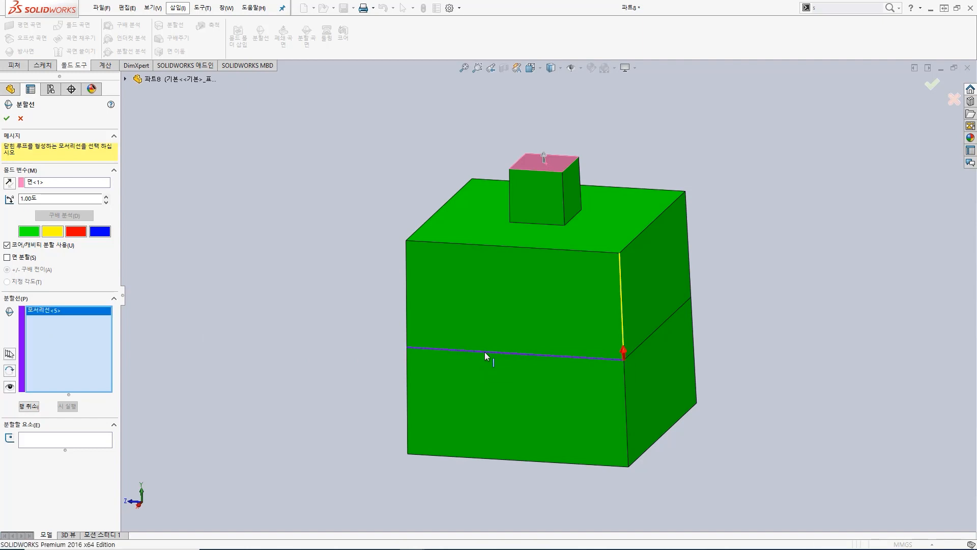
pyautogui.moveTo(652, 358); pyautogui.dragTo(516, 361, button='middle')
pyautogui.click(580, 337)
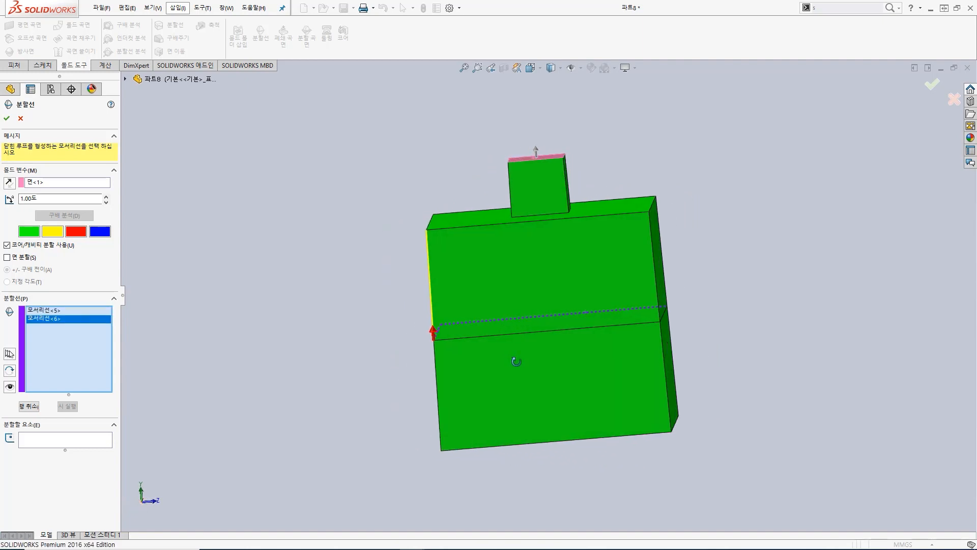
pyautogui.click(524, 333)
pyautogui.moveTo(606, 356); pyautogui.dragTo(525, 387, button='middle')
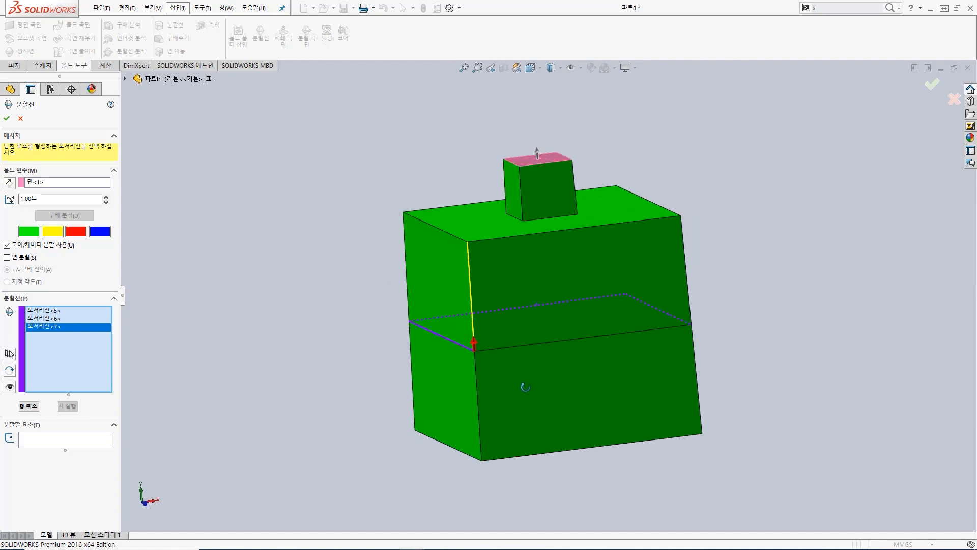
pyautogui.click(547, 343)
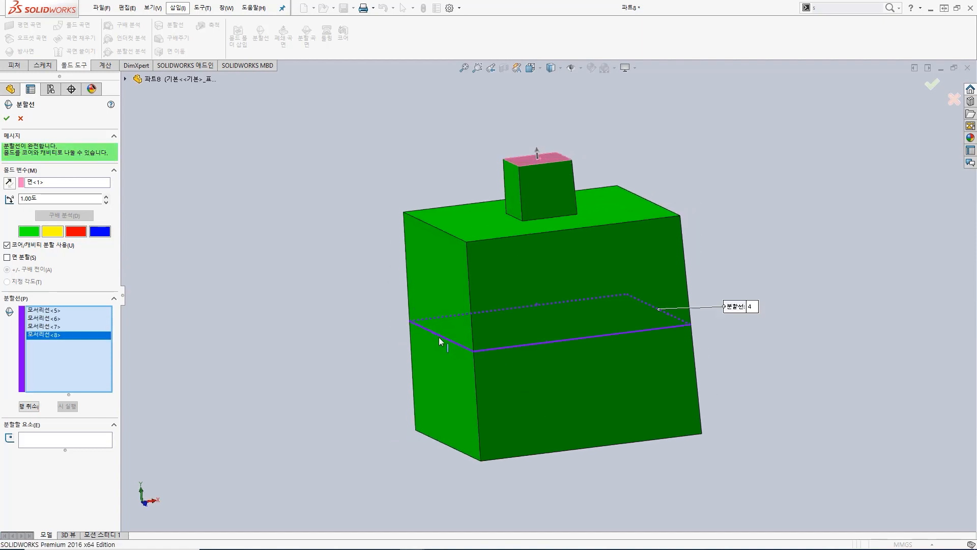
# - Accept the parting line and create a parting surface from it, perpendicular to the pull direction, with a distance of 21.90 mm
pyautogui.moveTo(740, 320); pyautogui.dragTo(560, 376, button='middle')
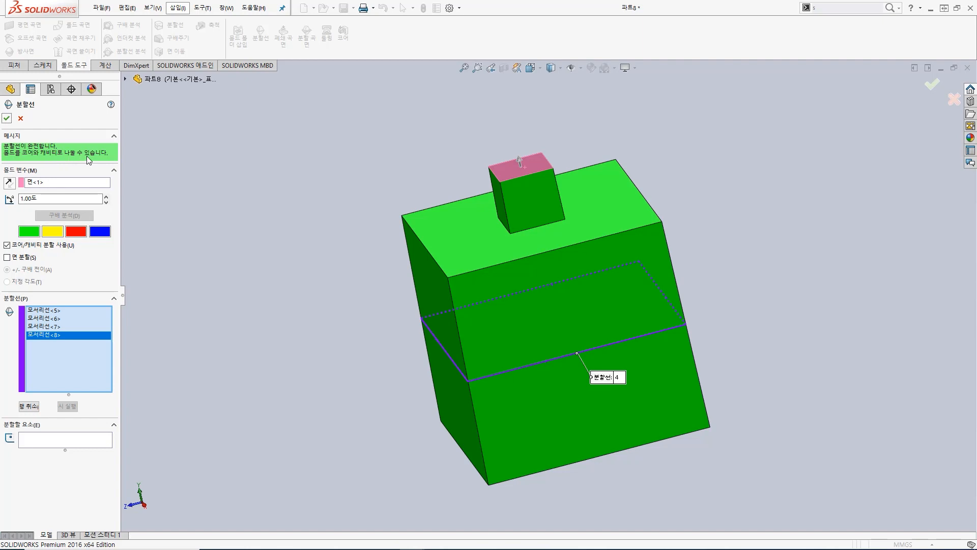
pyautogui.click(7, 119)
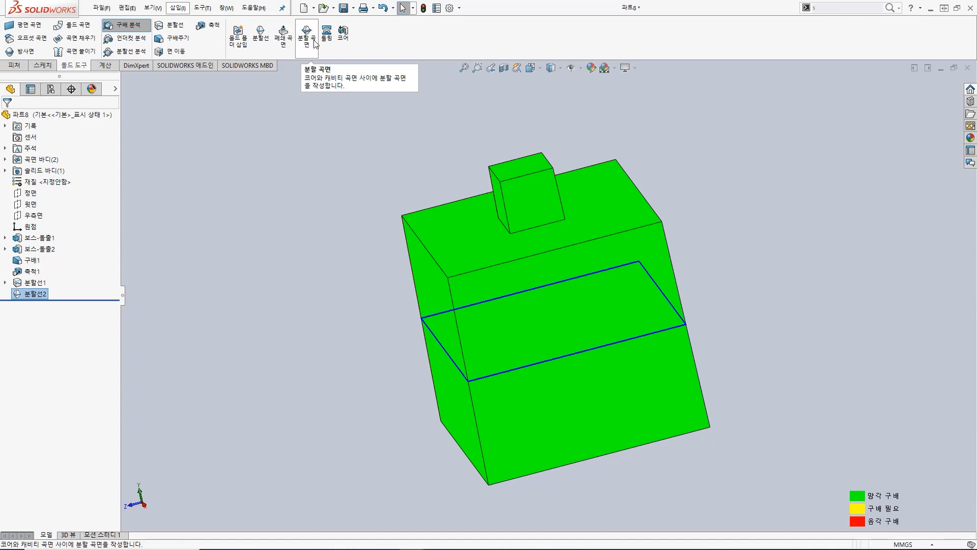
pyautogui.click(307, 35)
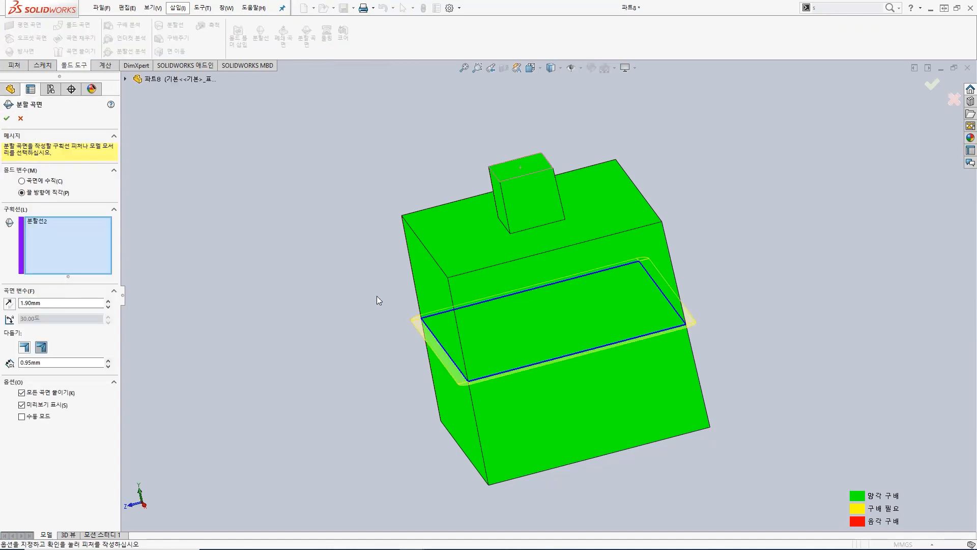
pyautogui.moveTo(355, 261); pyautogui.dragTo(370, 476, button='middle')
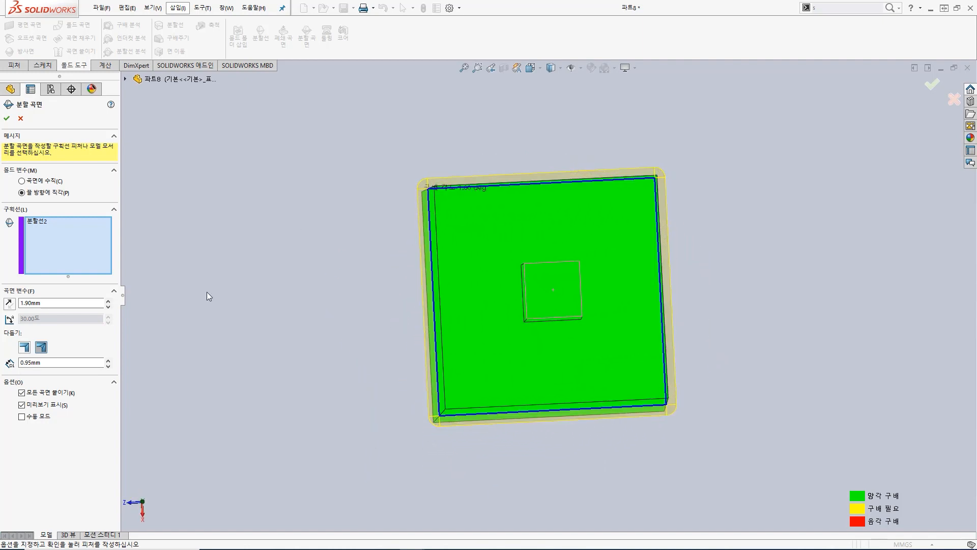
pyautogui.click(108, 300)
pyautogui.click(108, 301)
pyautogui.moveTo(436, 301)
pyautogui.mouseDown(button='middle')
pyautogui.moveTo(432, 184)
pyautogui.moveTo(430, 298)
pyautogui.mouseUp(button='middle')
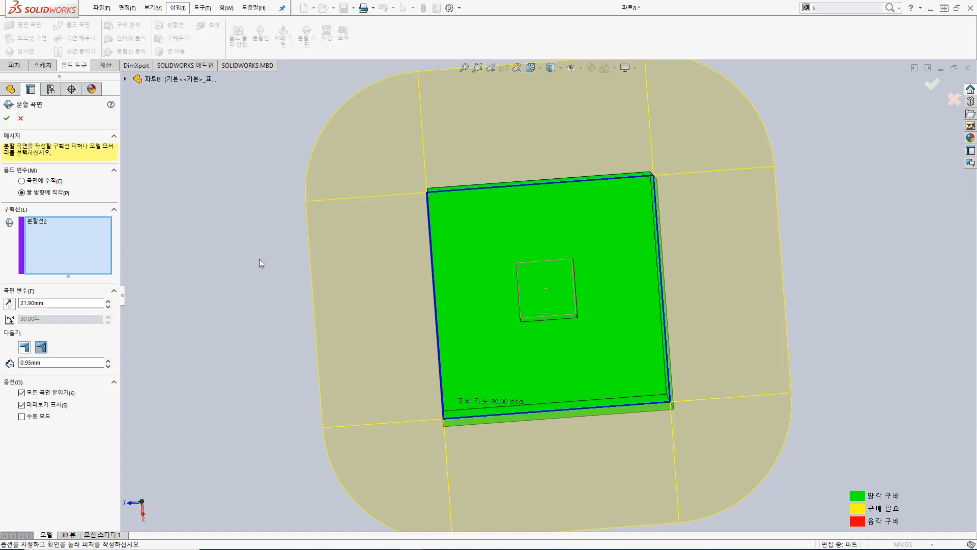
pyautogui.click(7, 119)
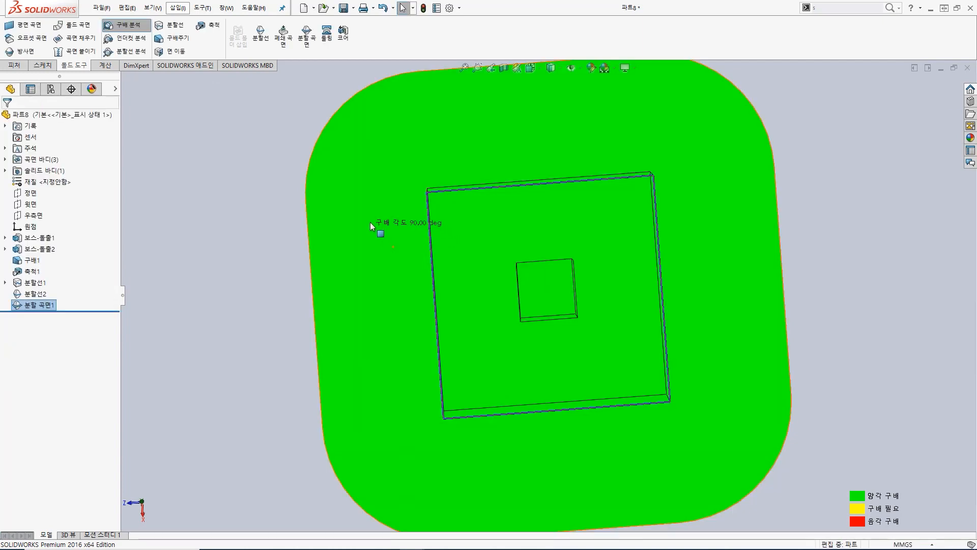
# - Start a tooling split on the parting surface and sketch a center rectangle about 58 by 58 mm around the origin, enclosing the large block
pyautogui.moveTo(399, 357); pyautogui.dragTo(399, 179, button='middle')
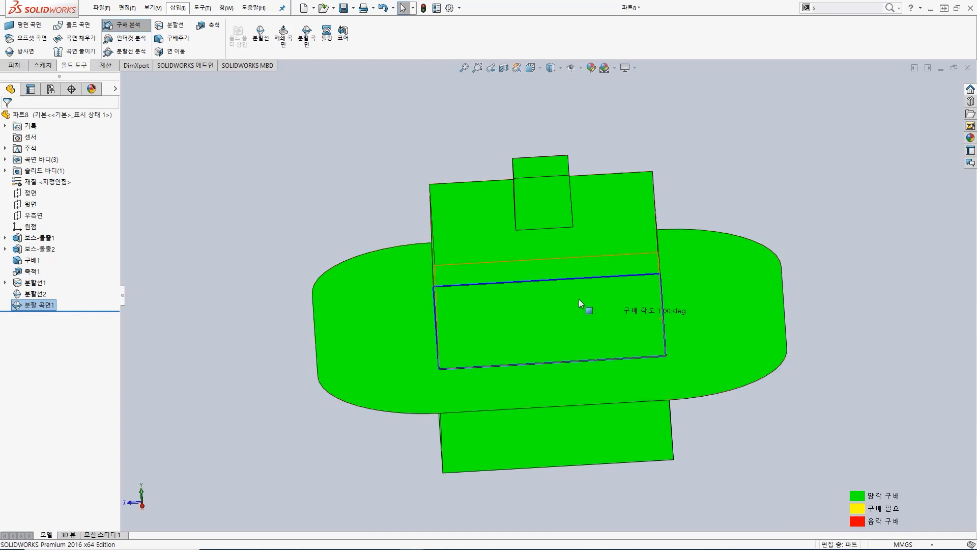
pyautogui.moveTo(481, 231); pyautogui.dragTo(478, 402, button='middle')
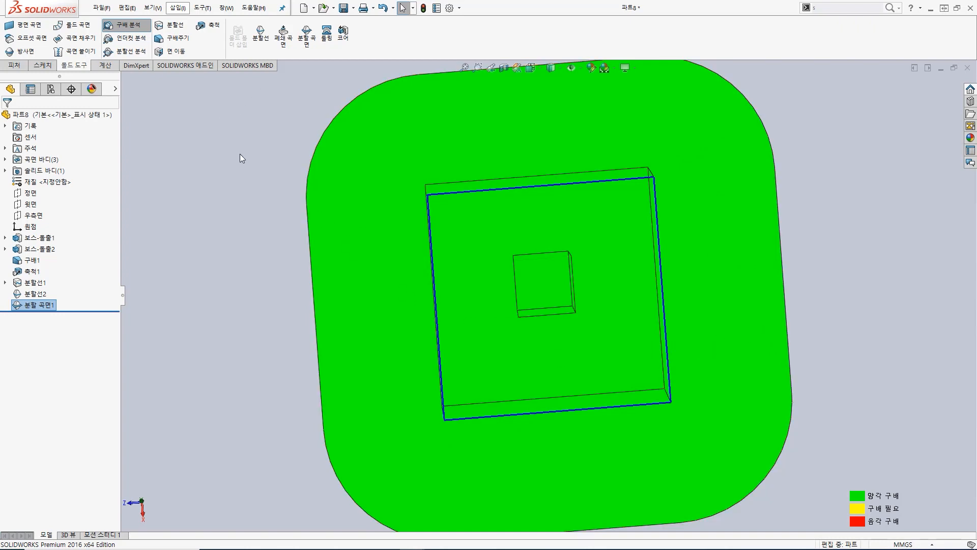
pyautogui.click(328, 37)
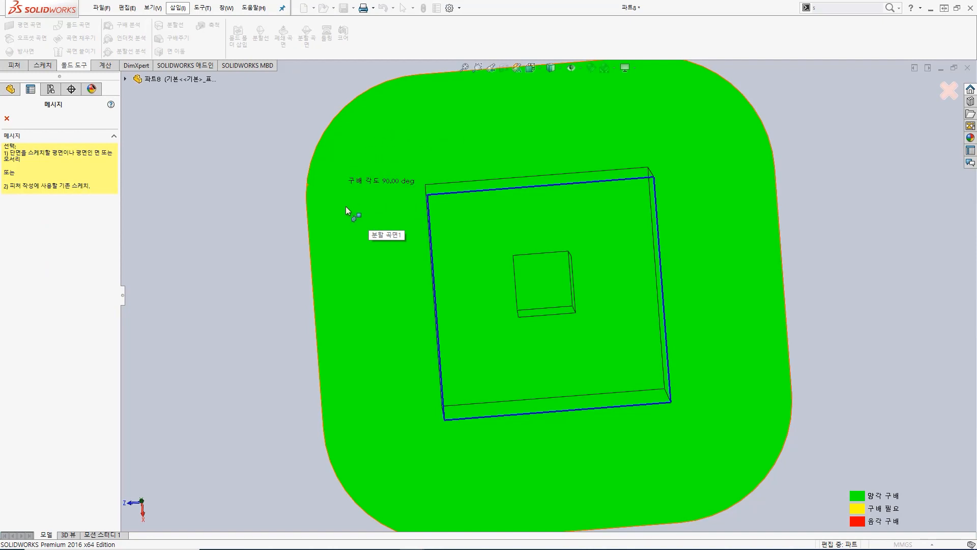
pyautogui.click(377, 151)
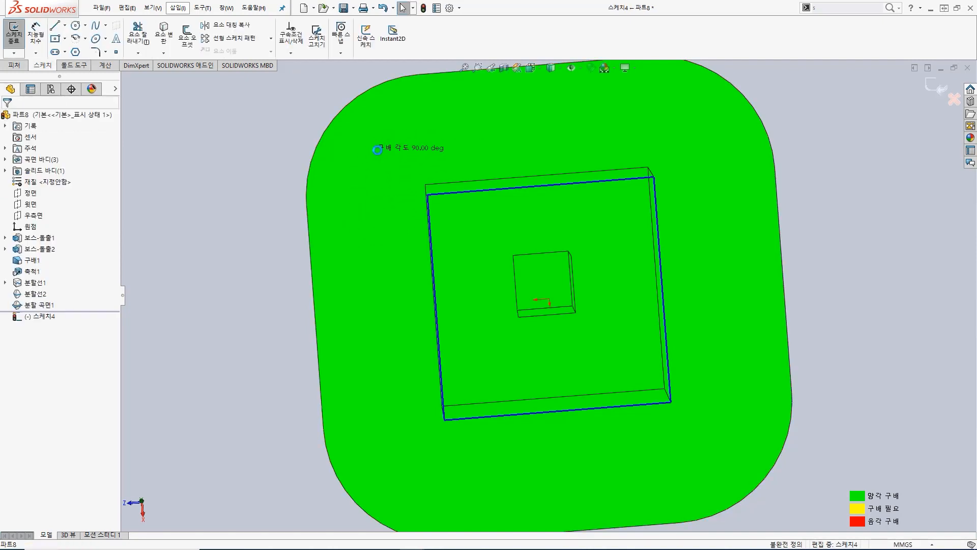
pyautogui.click(54, 40)
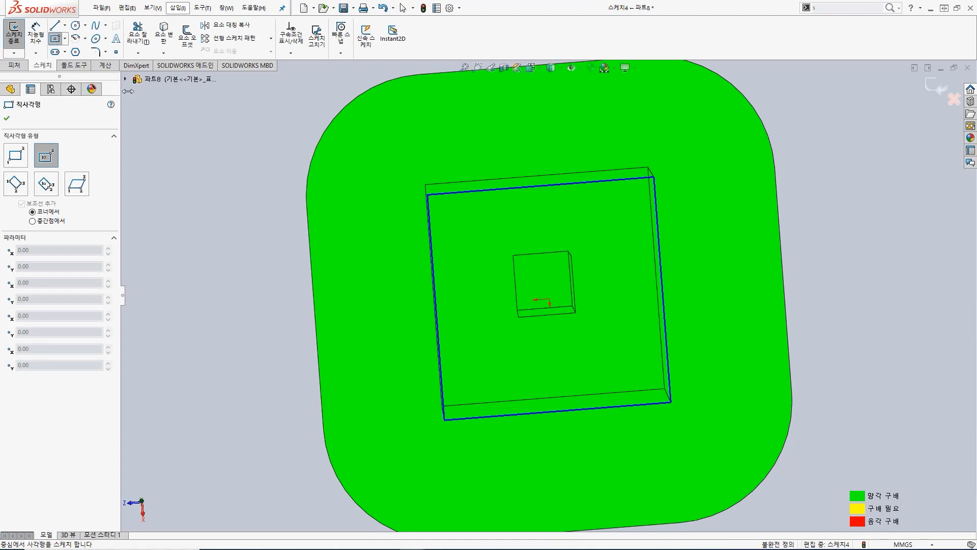
pyautogui.click(549, 300)
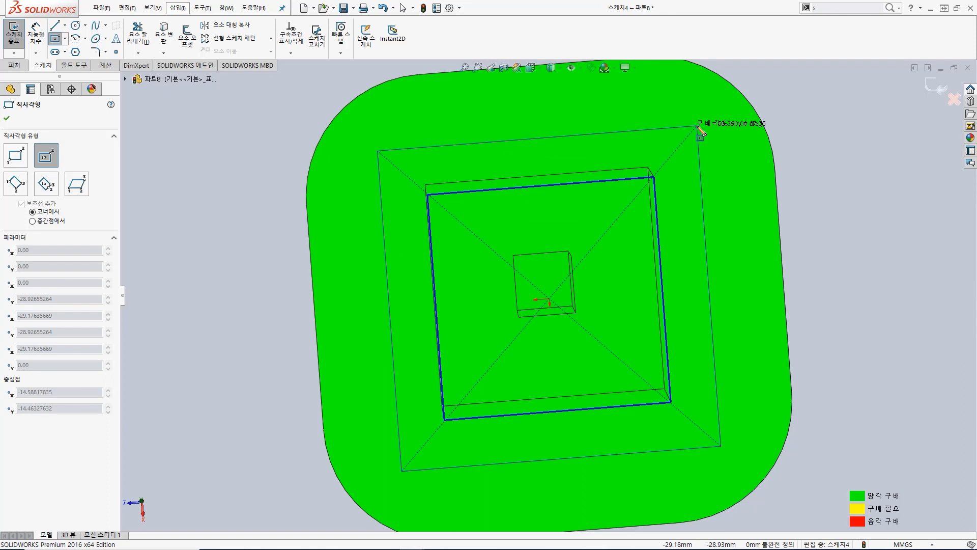
pyautogui.click(696, 126)
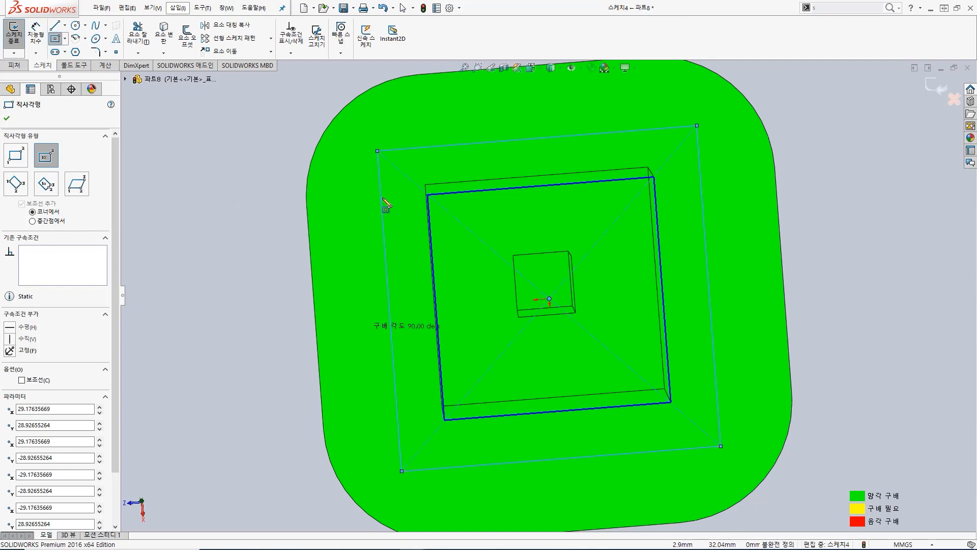
pyautogui.click(16, 35)
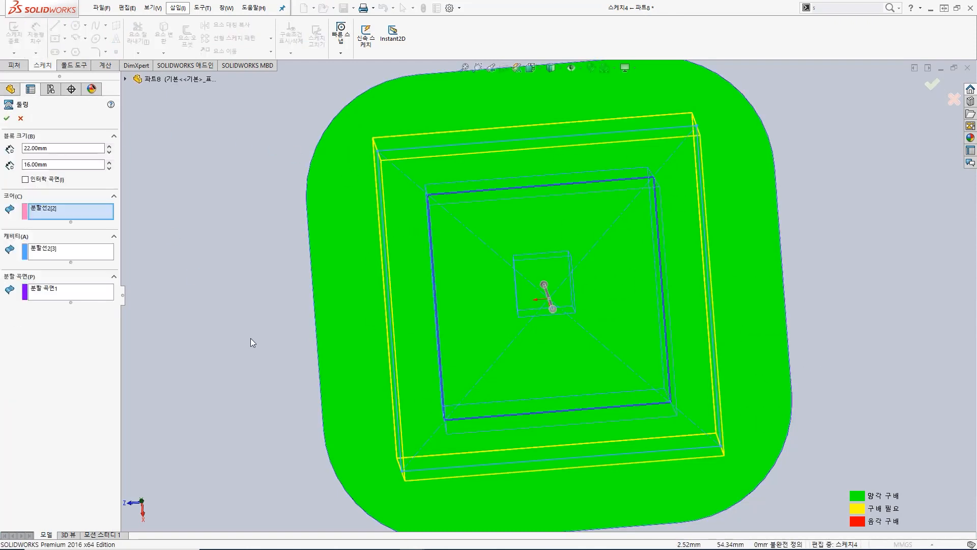
# - Extend the tooling block to 36 mm above and 29 mm below the parting surface and create the tooling split
pyautogui.moveTo(252, 355); pyautogui.dragTo(228, 158, button='middle')
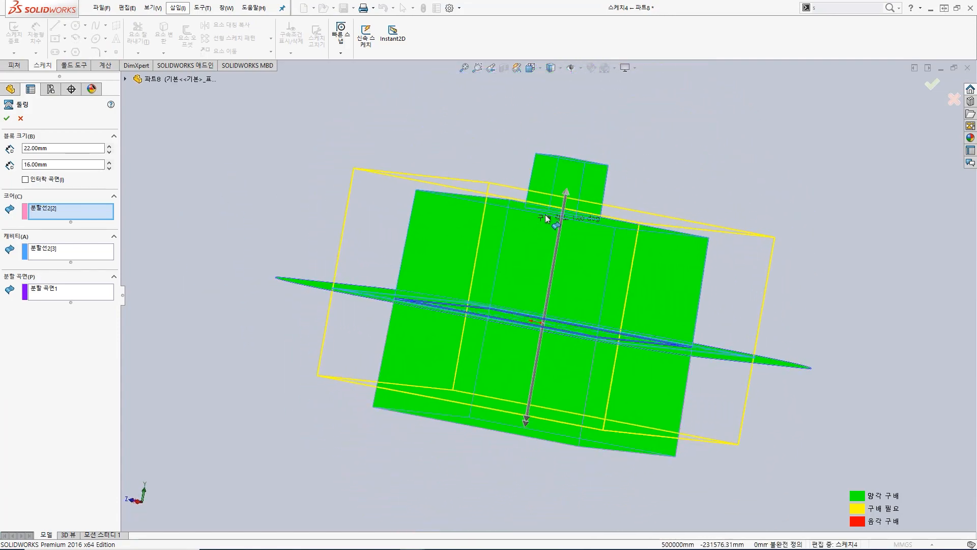
pyautogui.moveTo(566, 192); pyautogui.dragTo(593, 130)
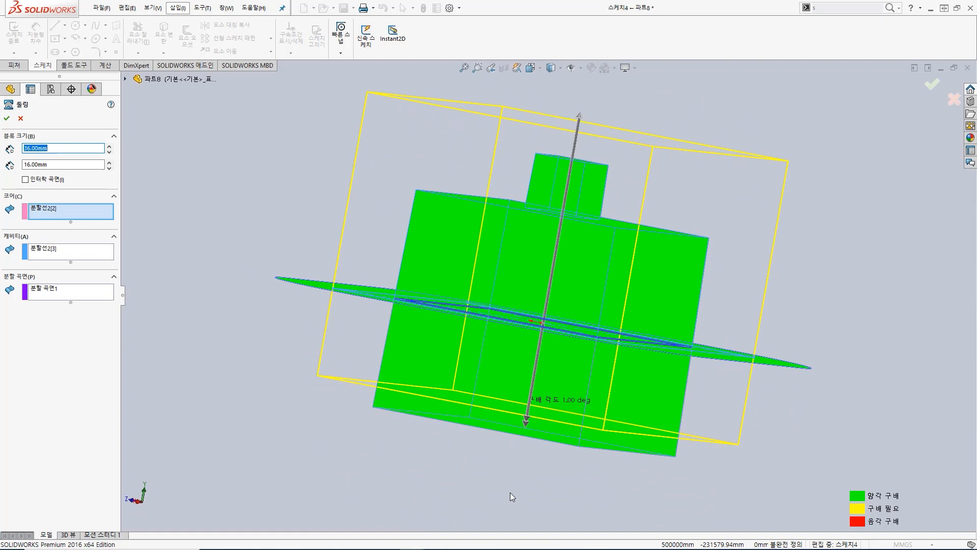
pyautogui.moveTo(526, 422); pyautogui.dragTo(521, 480)
pyautogui.moveTo(395, 331); pyautogui.dragTo(451, 290, button='middle')
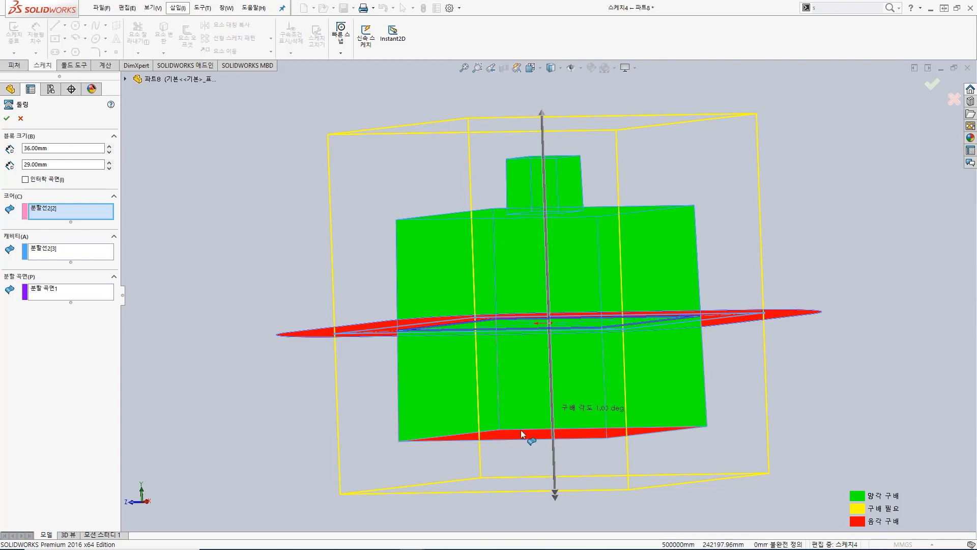
pyautogui.click(6, 119)
# - Change the display style to hidden lines visible to expose the part inside the mold blocks
pyautogui.moveTo(542, 210); pyautogui.dragTo(557, 174, button='middle')
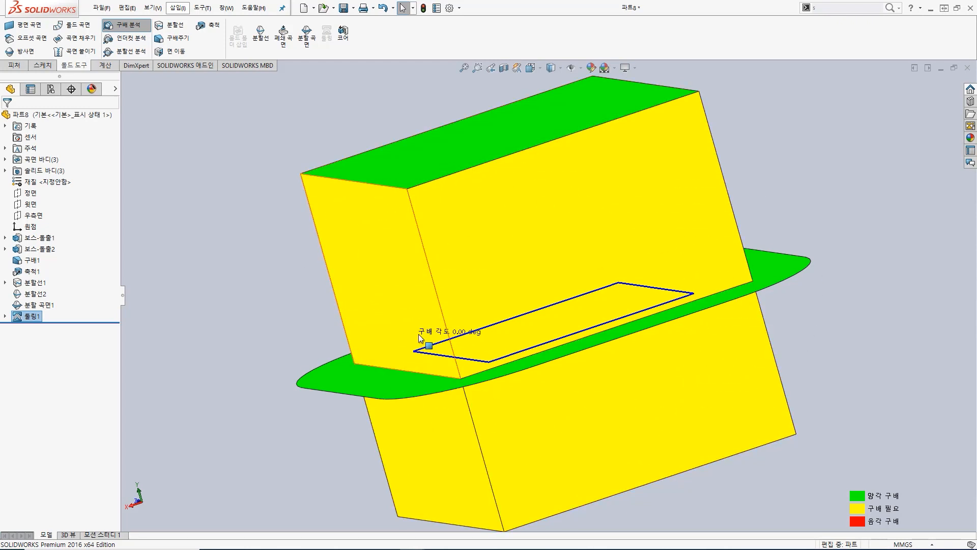
pyautogui.click(561, 65)
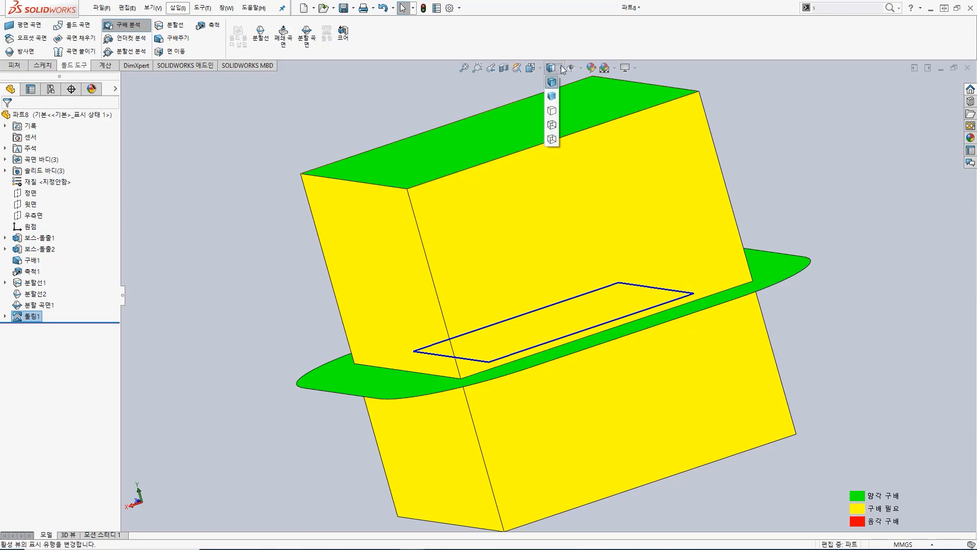
pyautogui.click(555, 124)
pyautogui.moveTo(442, 227); pyautogui.dragTo(362, 167, button='middle')
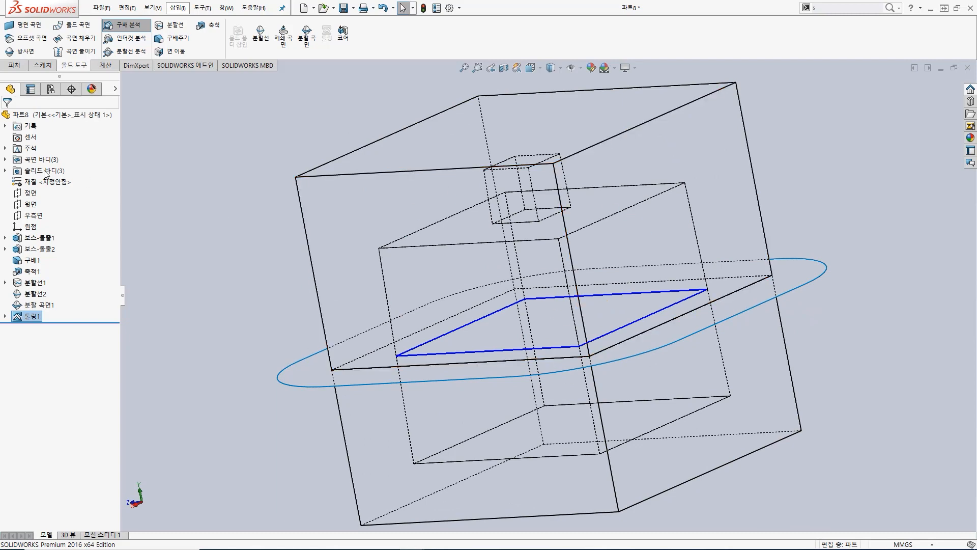
# - Insert the lower tooling split solid body into a new part and save it as moldbottom
pyautogui.click(6, 159)
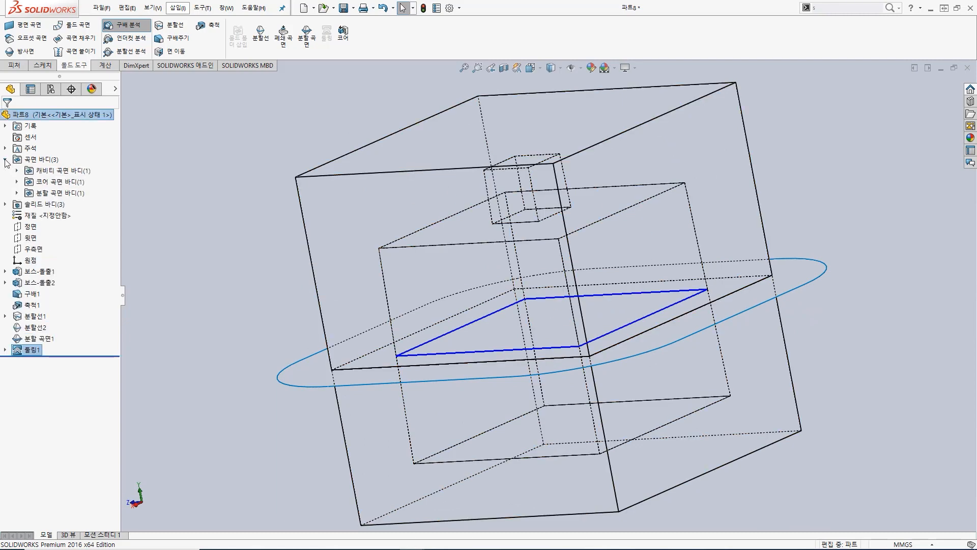
pyautogui.click(5, 204)
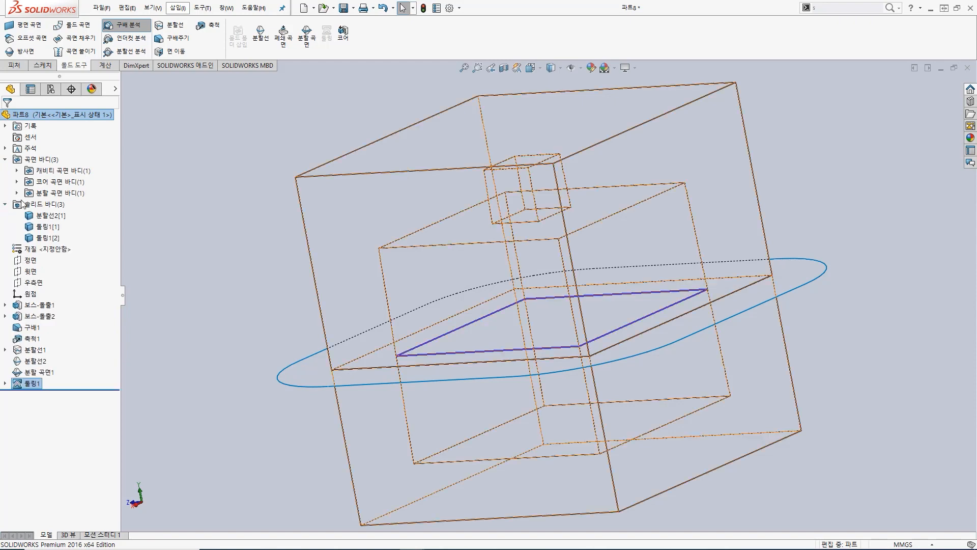
pyautogui.rightClick(46, 230)
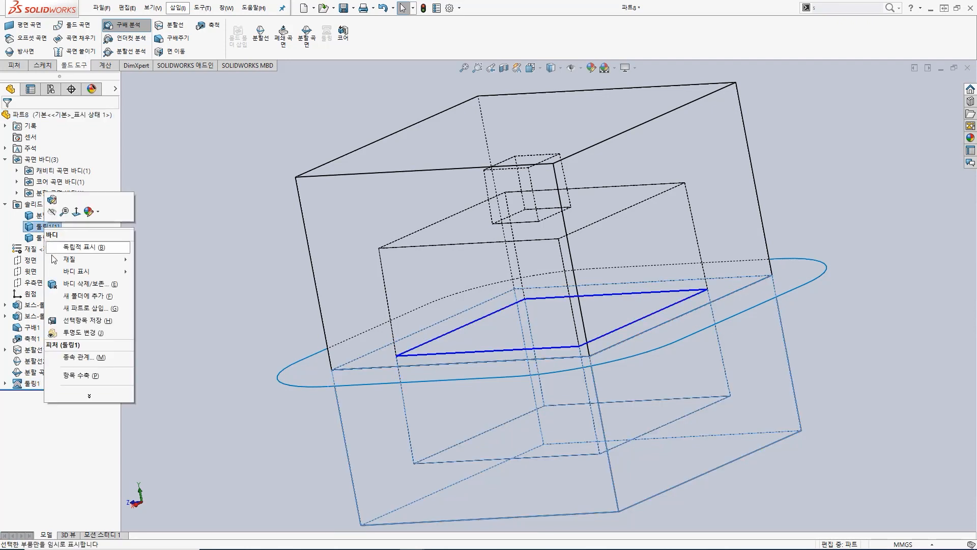
pyautogui.click(82, 309)
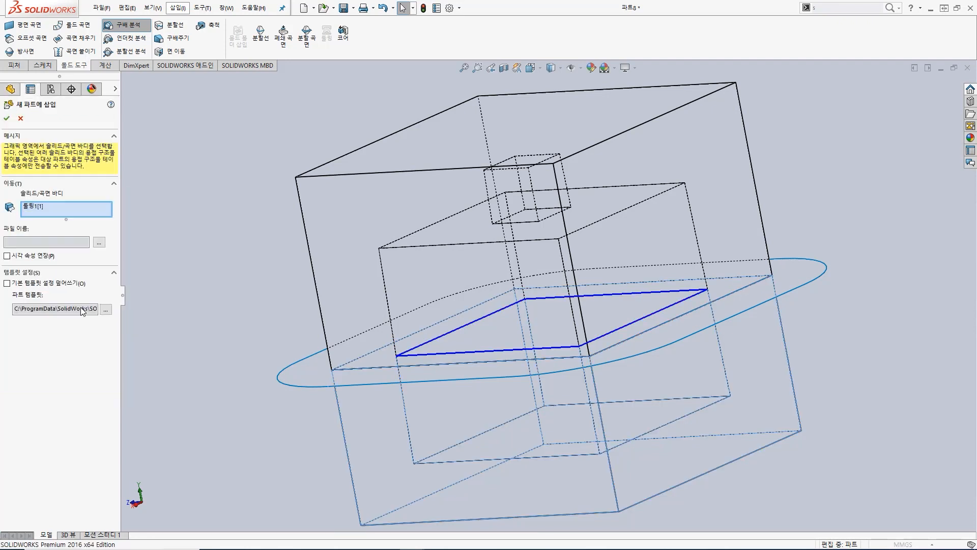
pyautogui.click(6, 118)
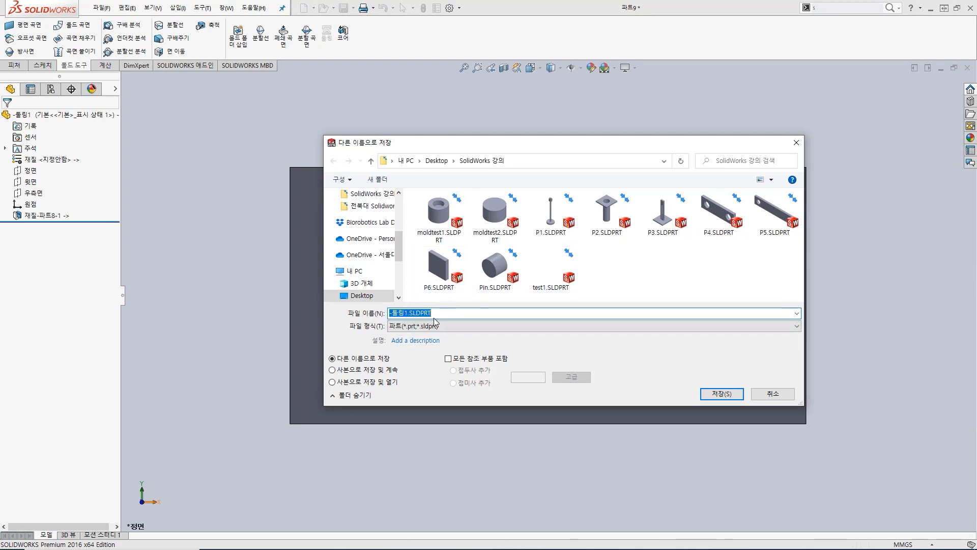
pyautogui.write('mold')
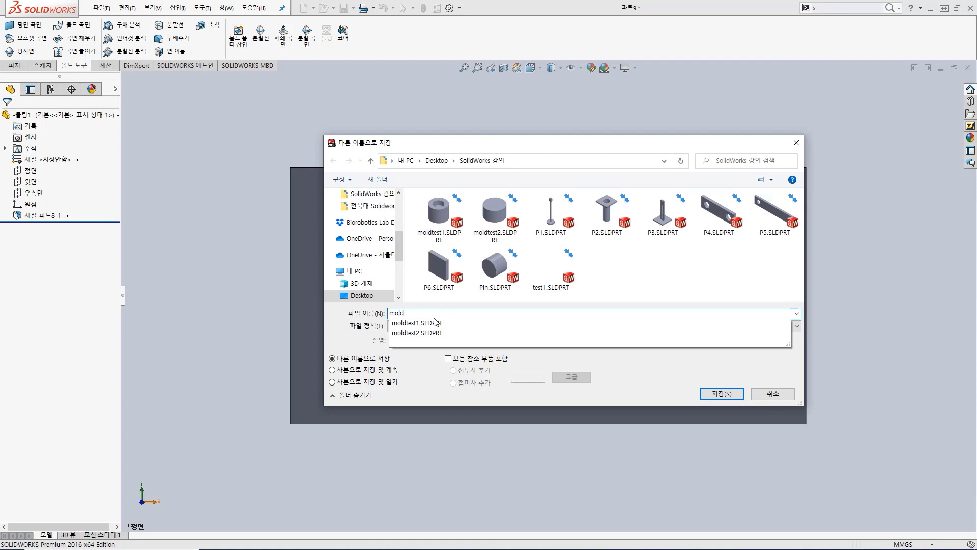
pyautogui.write('b')
pyautogui.press('BackSpace')
pyautogui.write('bottom')
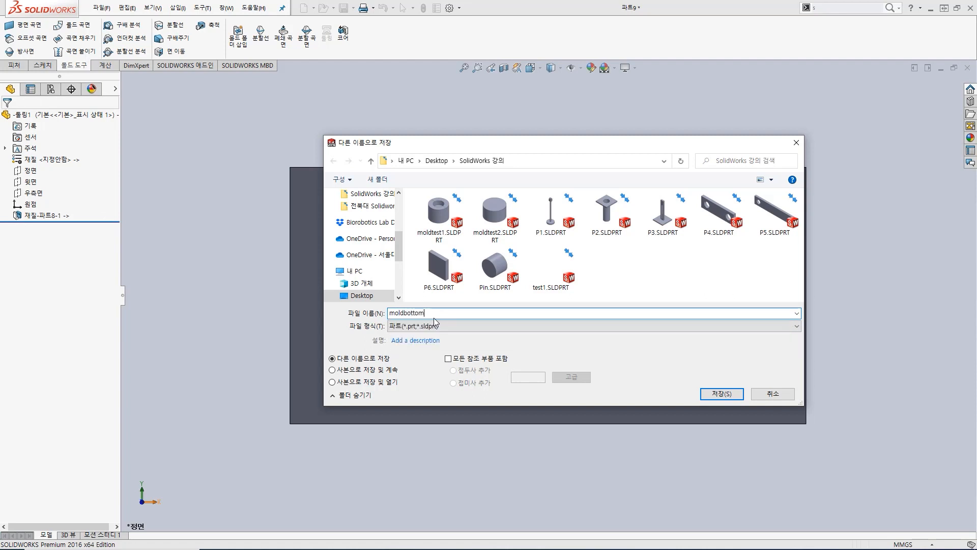
pyautogui.press('Return')
pyautogui.moveTo(630, 207); pyautogui.dragTo(608, 275, button='middle')
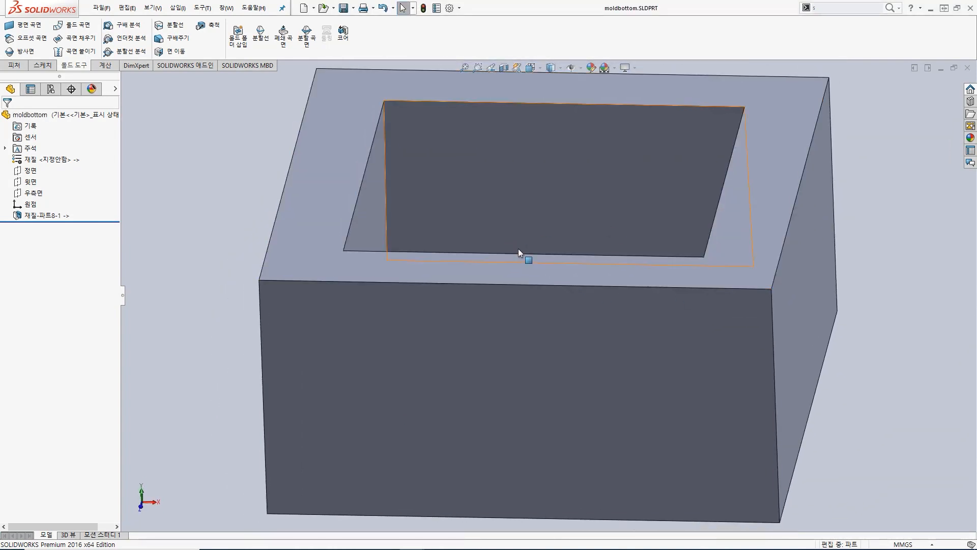
# - Return to the original part, insert the upper tooling split solid body into a new part and save it as moldtop
pyautogui.hotkey('ctrl', 'Tab')
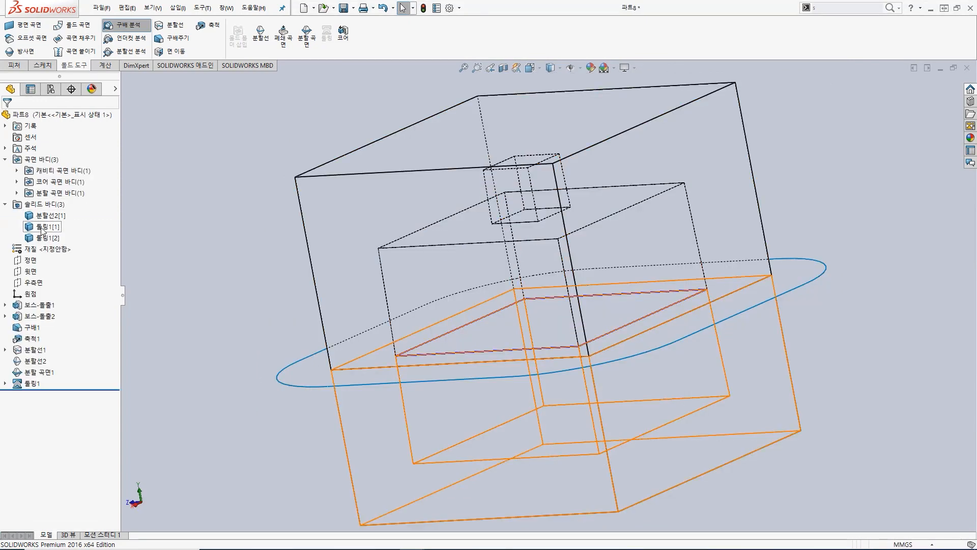
pyautogui.rightClick(44, 238)
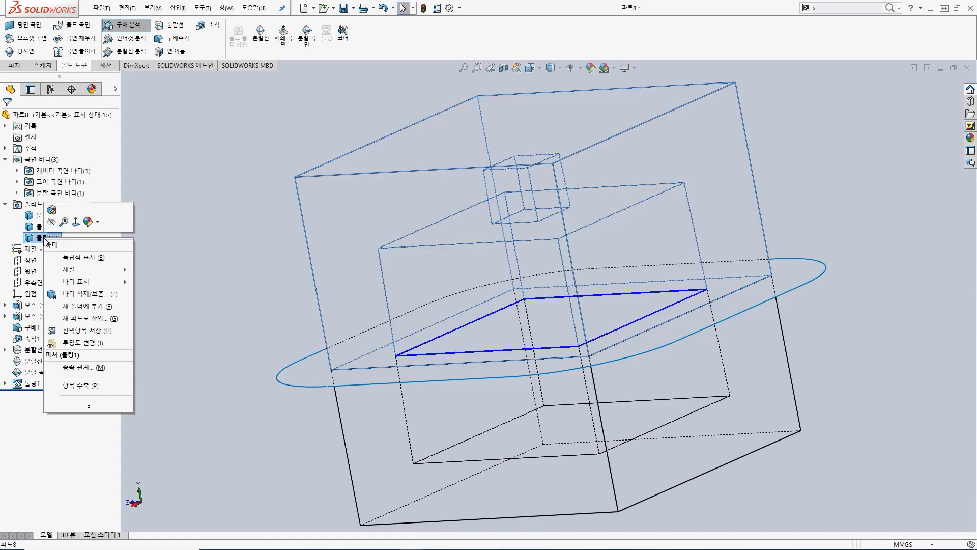
pyautogui.click(86, 319)
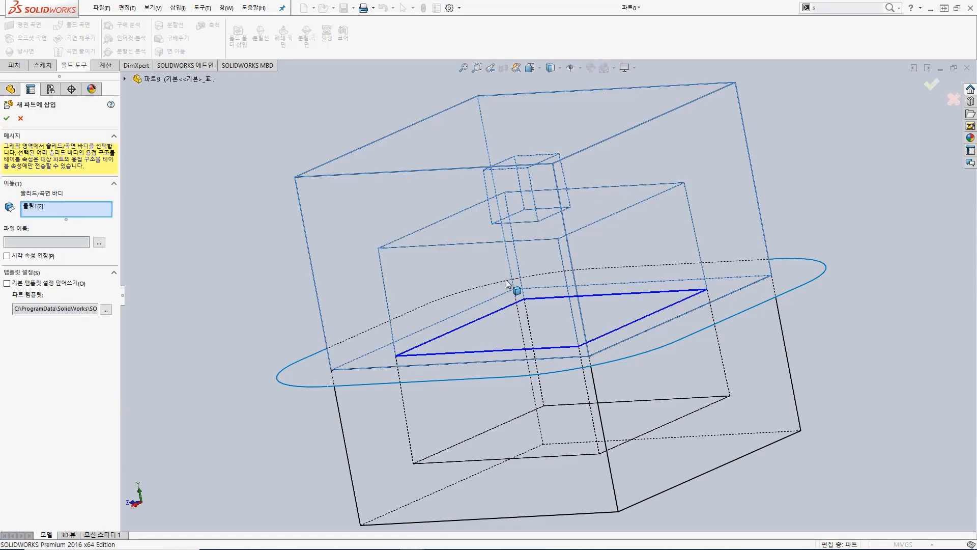
pyautogui.click(7, 120)
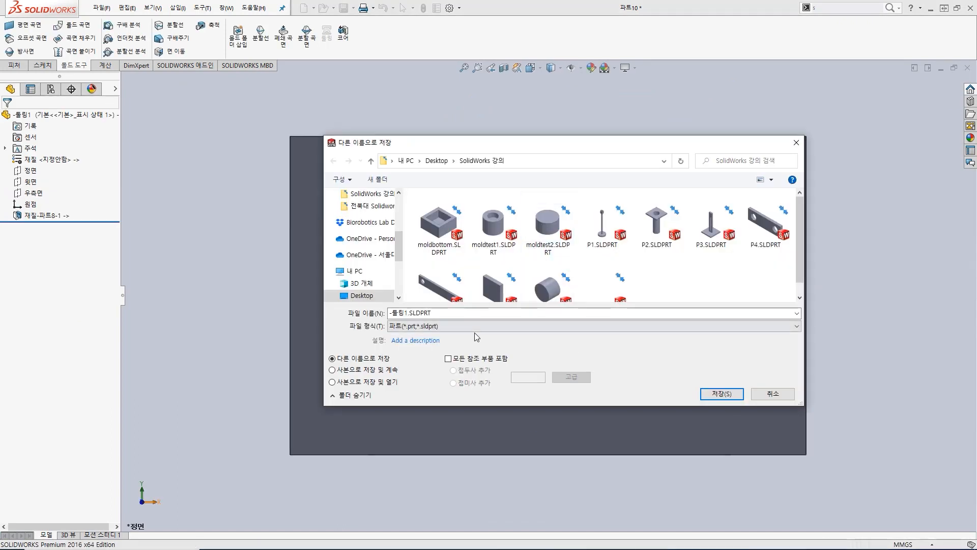
pyautogui.click(447, 312)
pyautogui.write('moldtop')
pyautogui.press('Return')
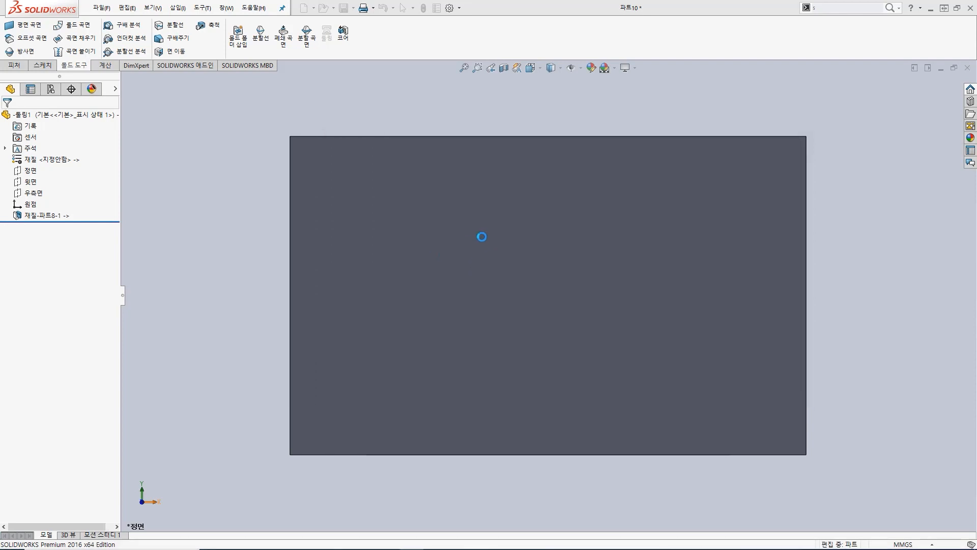
# - Examine the moldtop part and the cavity on its underside
pyautogui.moveTo(555, 154); pyautogui.dragTo(534, 236, button='middle')
pyautogui.scroll(7, 539, 282)
pyautogui.moveTo(540, 282); pyautogui.dragTo(621, 173, button='middle')
pyautogui.rightClick(622, 172)
pyautogui.click(394, 292)
pyautogui.moveTo(587, 394); pyautogui.dragTo(563, 268, button='middle')
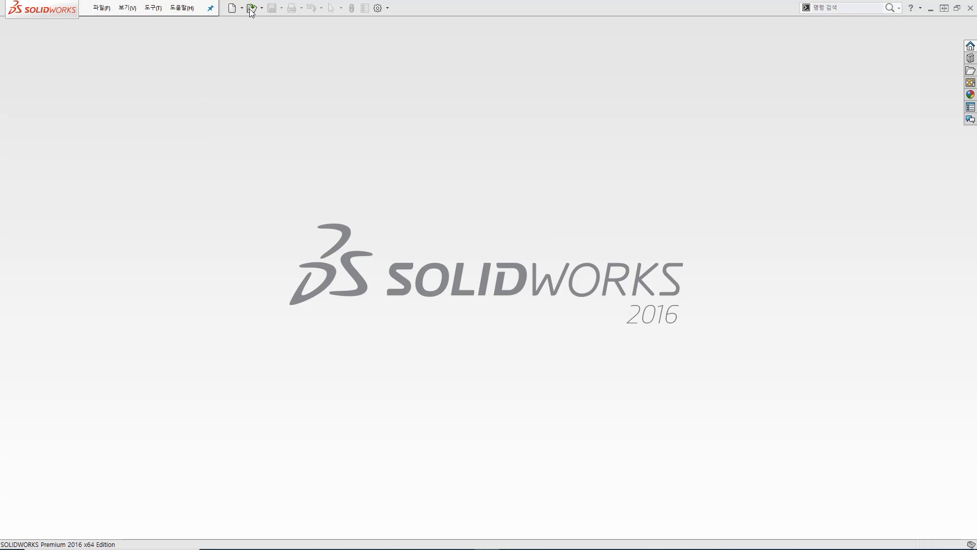
# - Open the P6.SLDPRT part and inspect its cross-shaped plate and pin from several sides
pyautogui.click(252, 8)
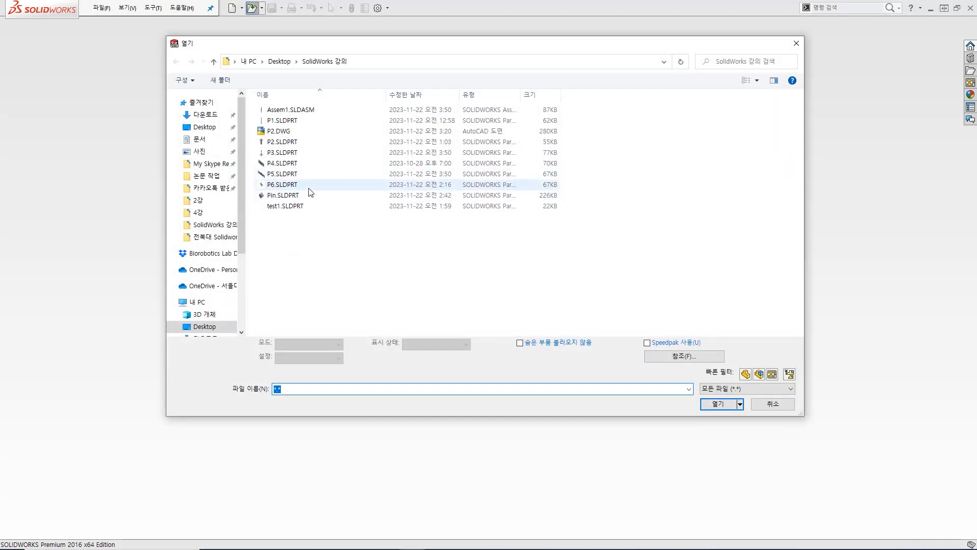
pyautogui.doubleClick(308, 189)
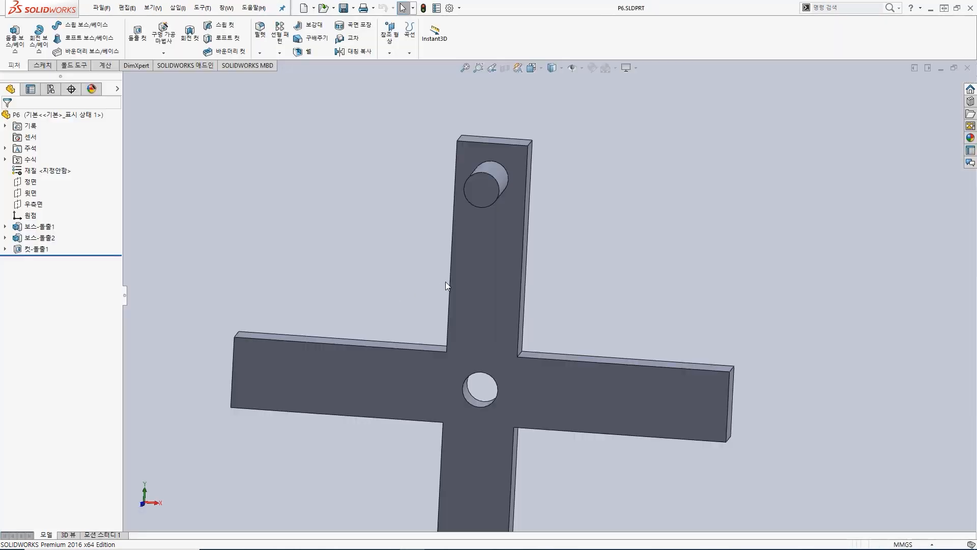
pyautogui.scroll(4, 524, 293)
pyautogui.moveTo(547, 233); pyautogui.dragTo(534, 304, button='middle')
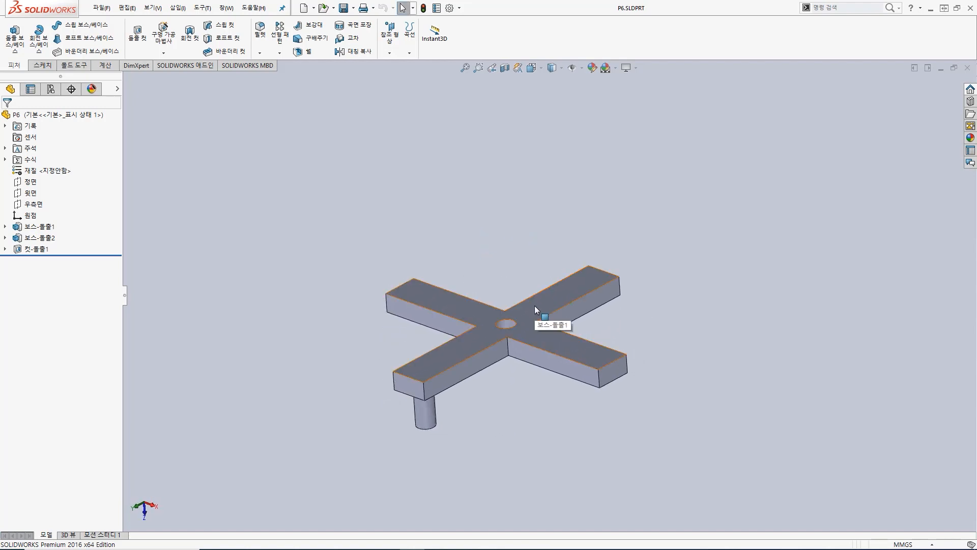
pyautogui.moveTo(535, 363); pyautogui.dragTo(553, 210, button='middle')
pyautogui.moveTo(567, 401); pyautogui.dragTo(524, 414, button='middle')
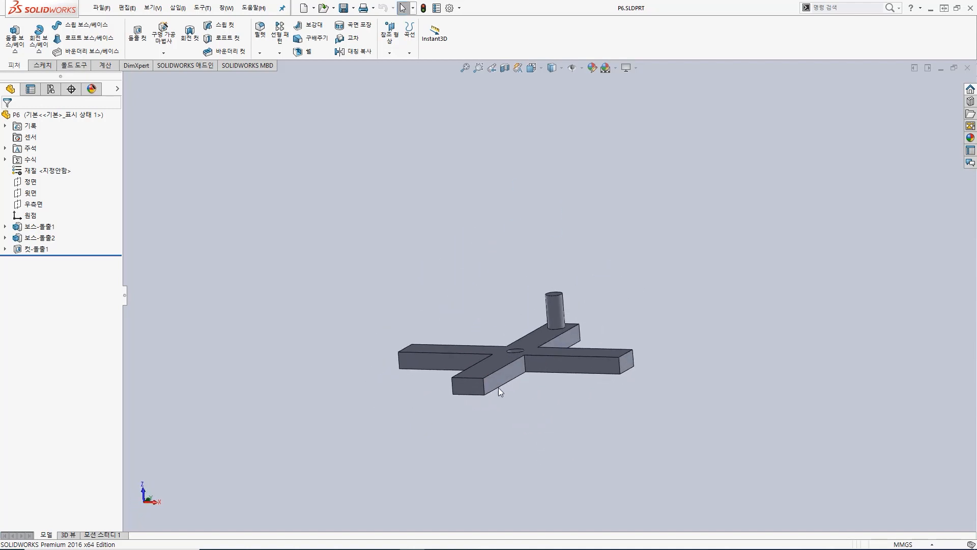
pyautogui.moveTo(492, 406)
pyautogui.mouseDown(button='middle')
pyautogui.moveTo(480, 392)
pyautogui.moveTo(493, 393)
pyautogui.mouseUp(button='middle')
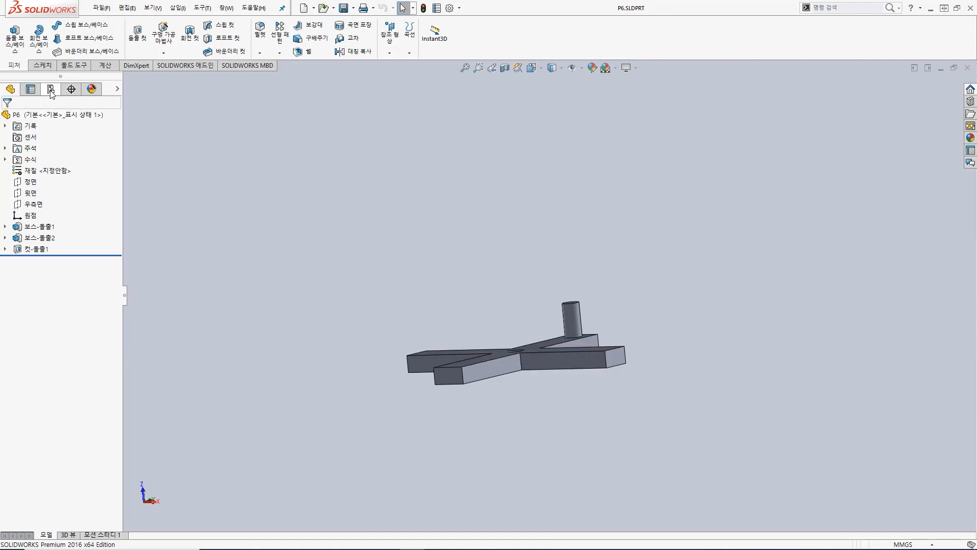
# - Add a derived configuration named Mold under the default configuration and expand the configuration list to show it
pyautogui.click(51, 89)
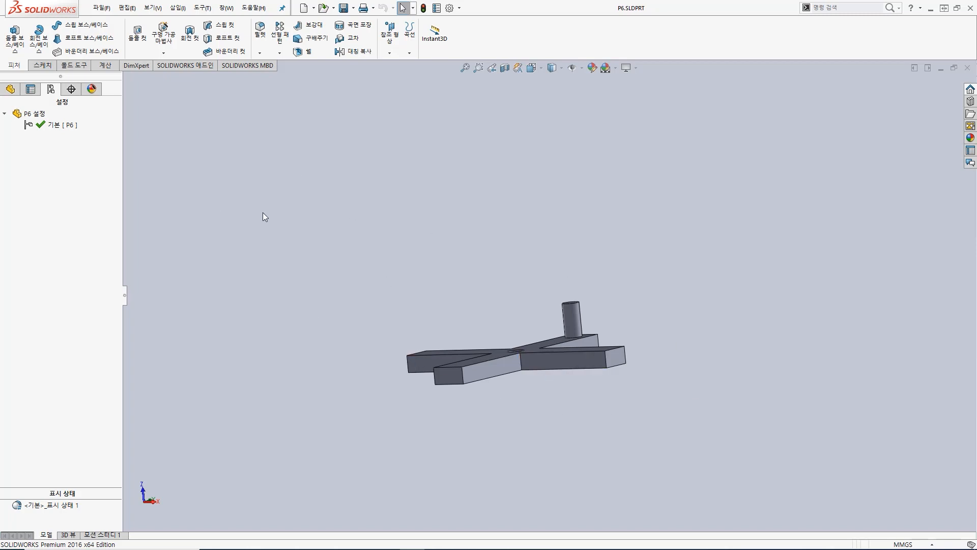
pyautogui.rightClick(51, 127)
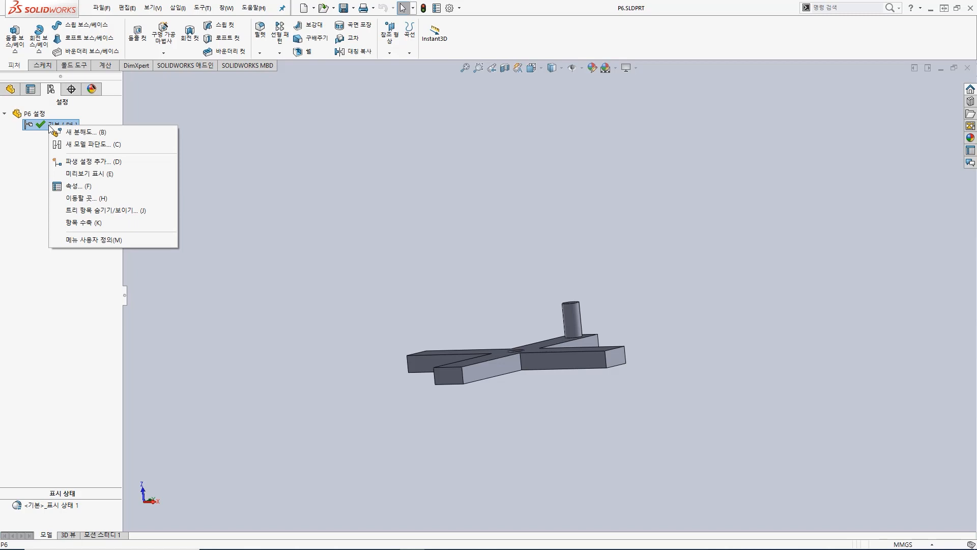
pyautogui.click(72, 162)
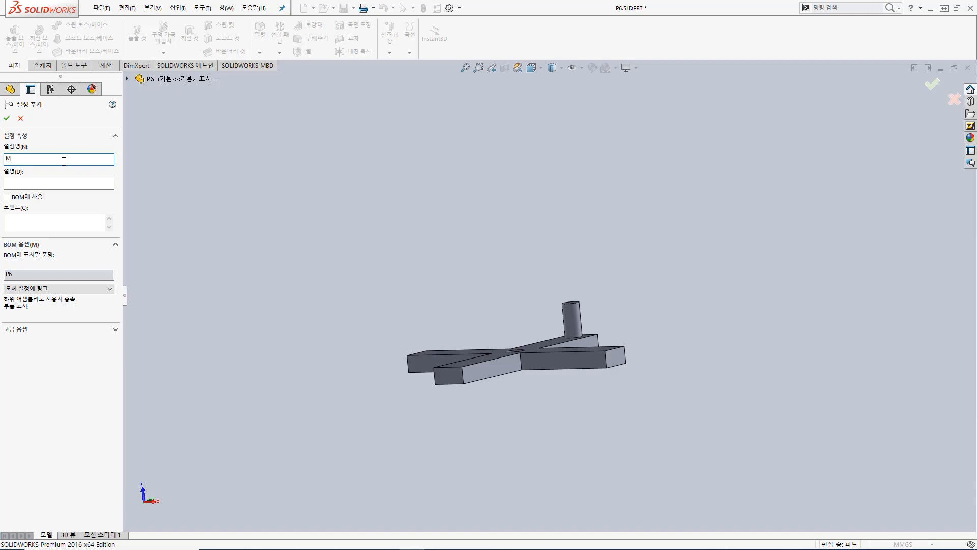
pyautogui.write('Mold')
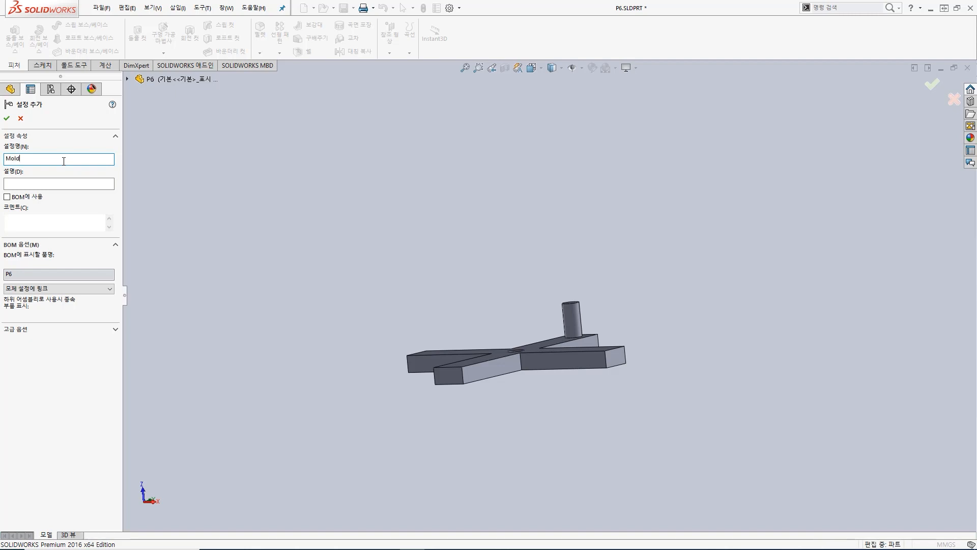
pyautogui.press('Return')
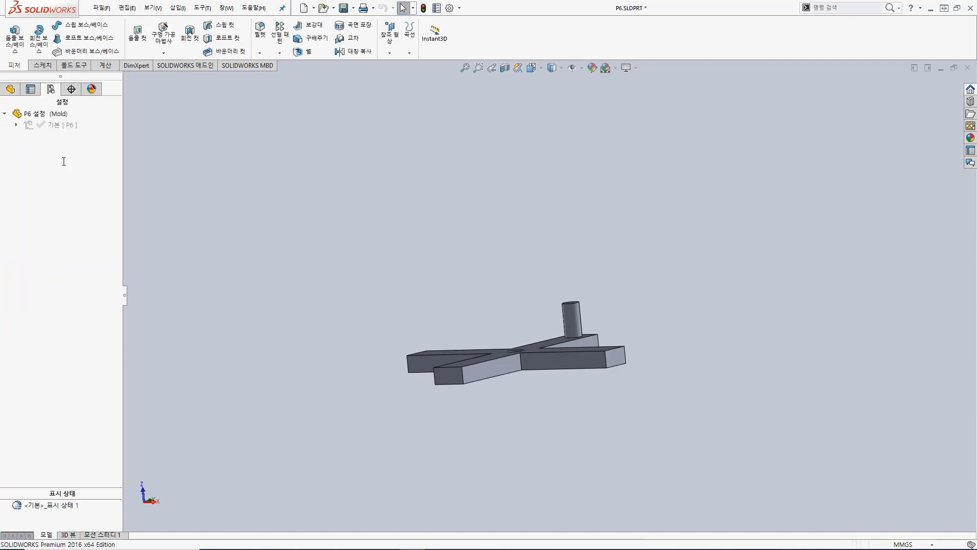
pyautogui.click(17, 126)
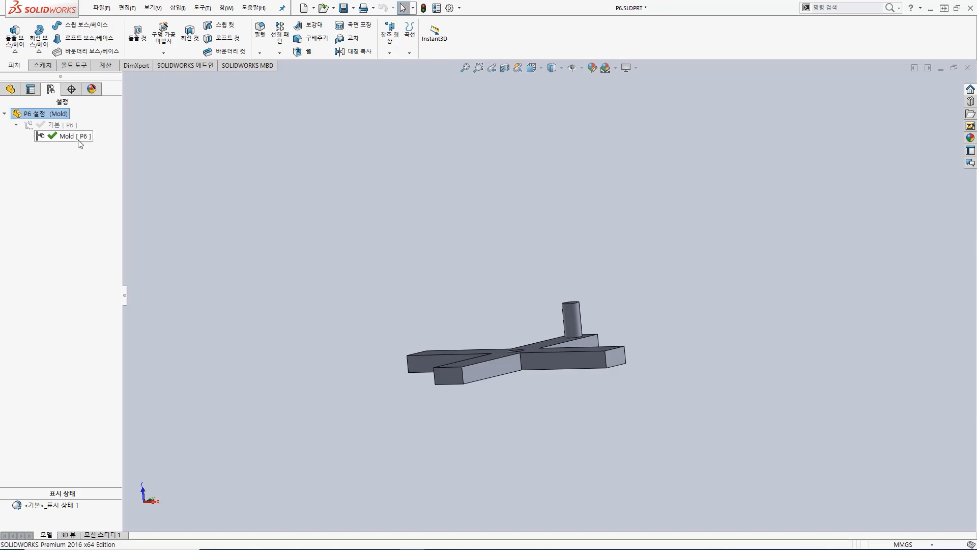
pyautogui.scroll(1, 480, 326)
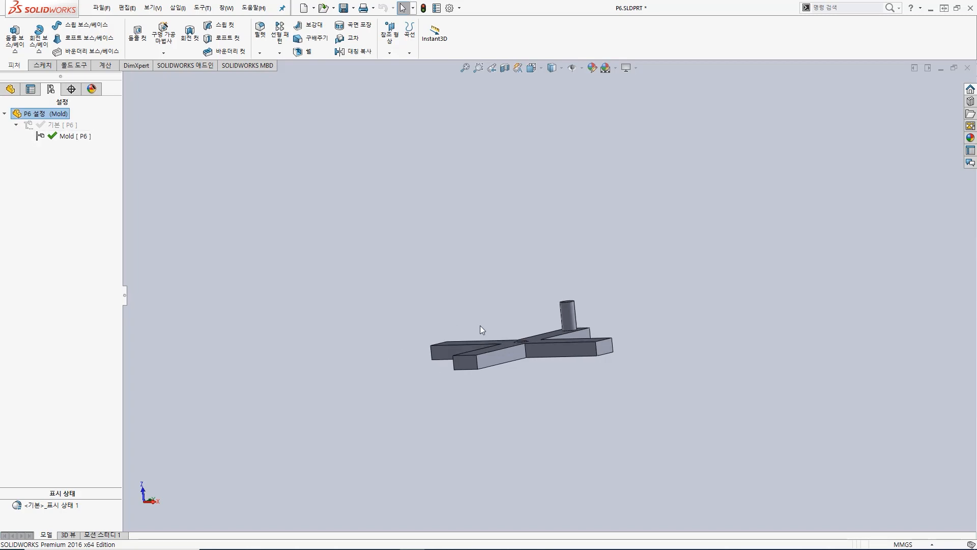
pyautogui.scroll(-1, 474, 327)
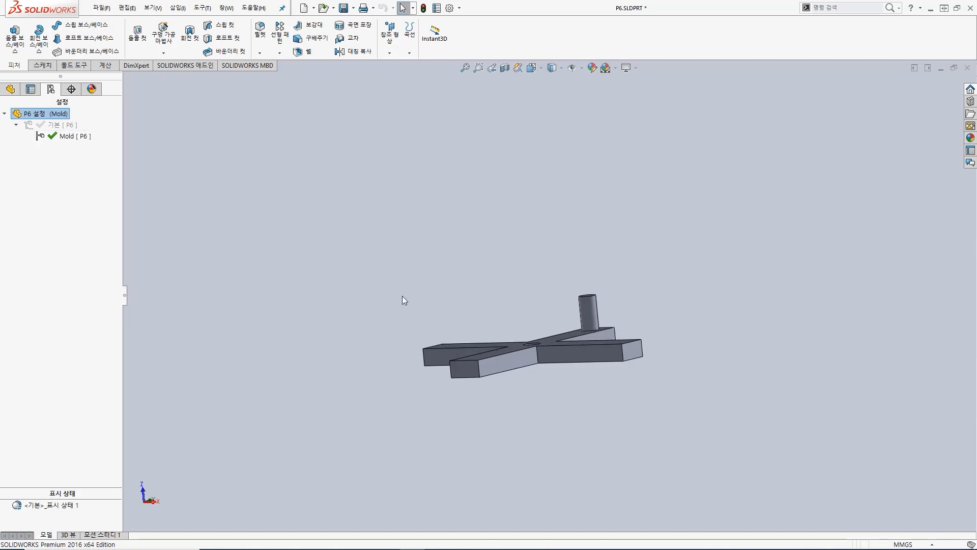
# - Start a sketch on the cross's flat face opposite the pin and draw a surrounding corner rectangle about 104 by 89 mm
pyautogui.click(10, 90)
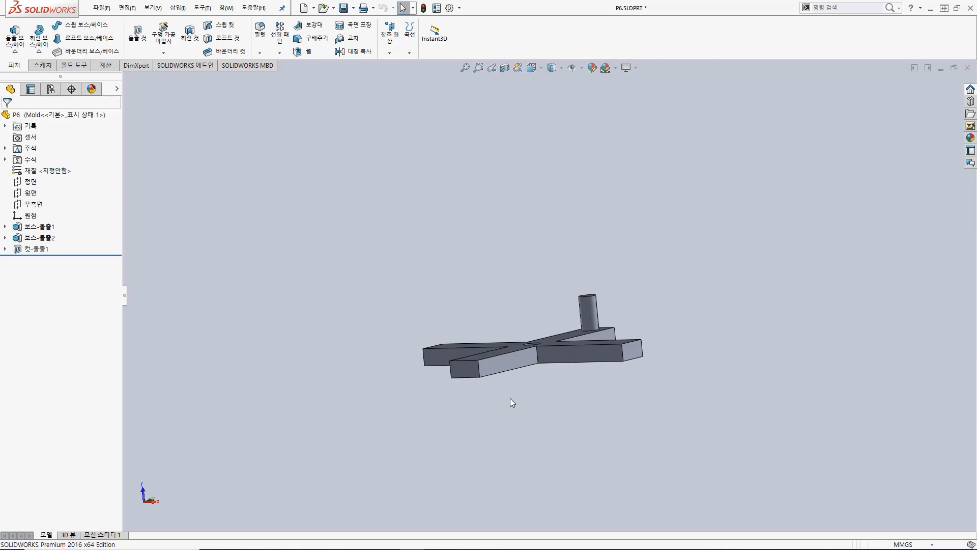
pyautogui.moveTo(514, 371); pyautogui.dragTo(502, 286, button='middle')
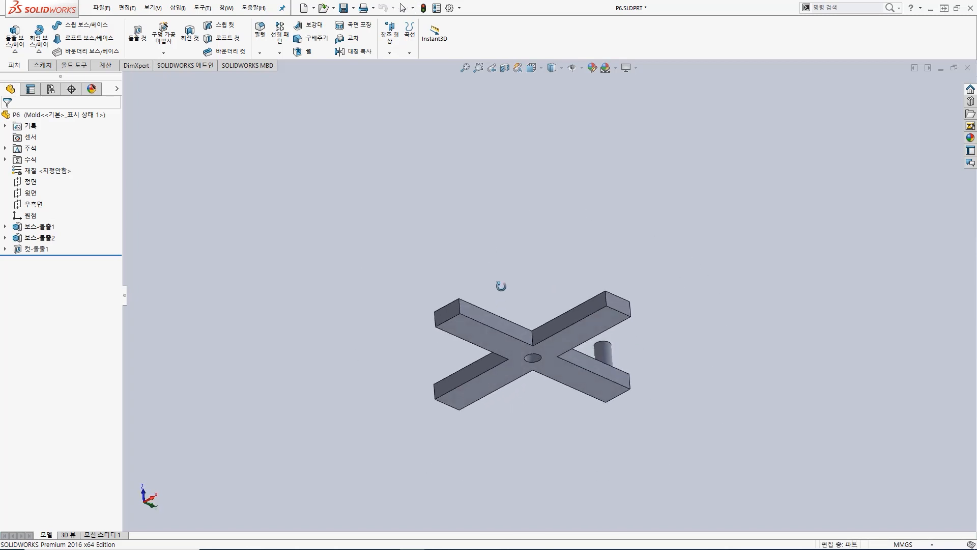
pyautogui.click(500, 338)
pyautogui.moveTo(498, 238); pyautogui.dragTo(496, 275, button='middle')
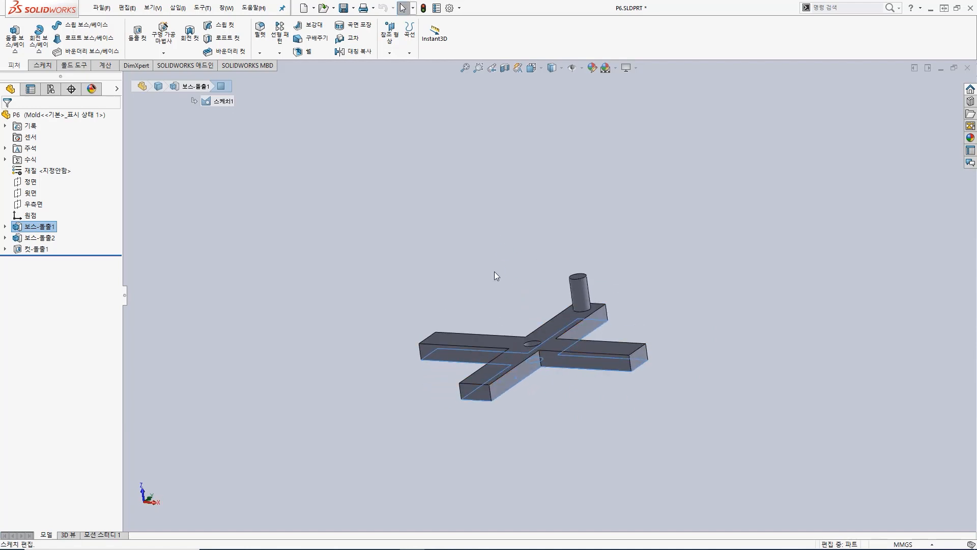
pyautogui.click(19, 47)
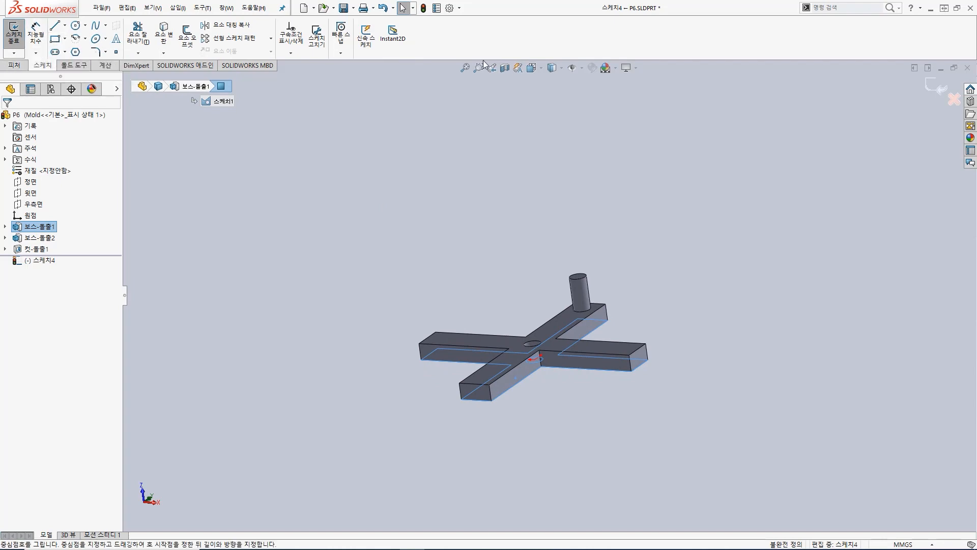
pyautogui.press('space')
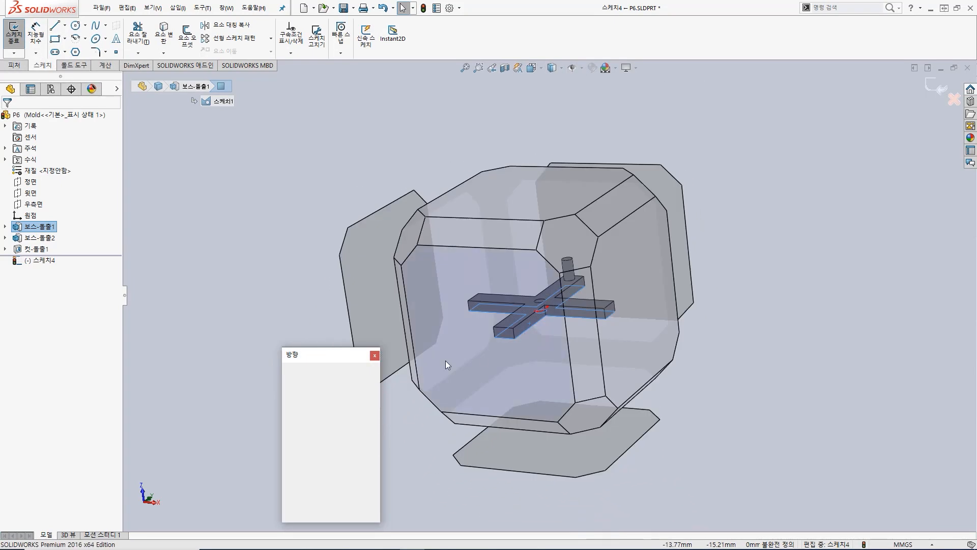
pyautogui.click(372, 416)
pyautogui.click(56, 39)
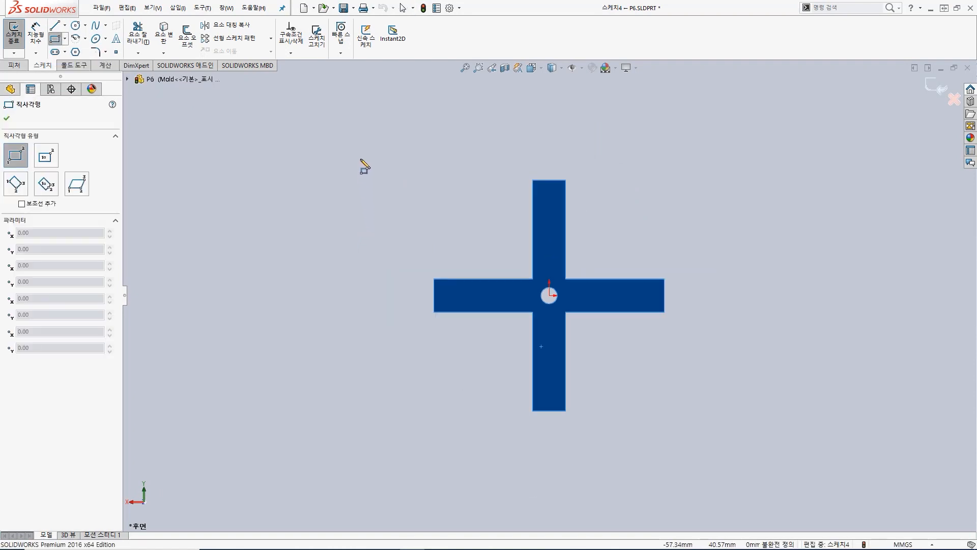
pyautogui.click(378, 153)
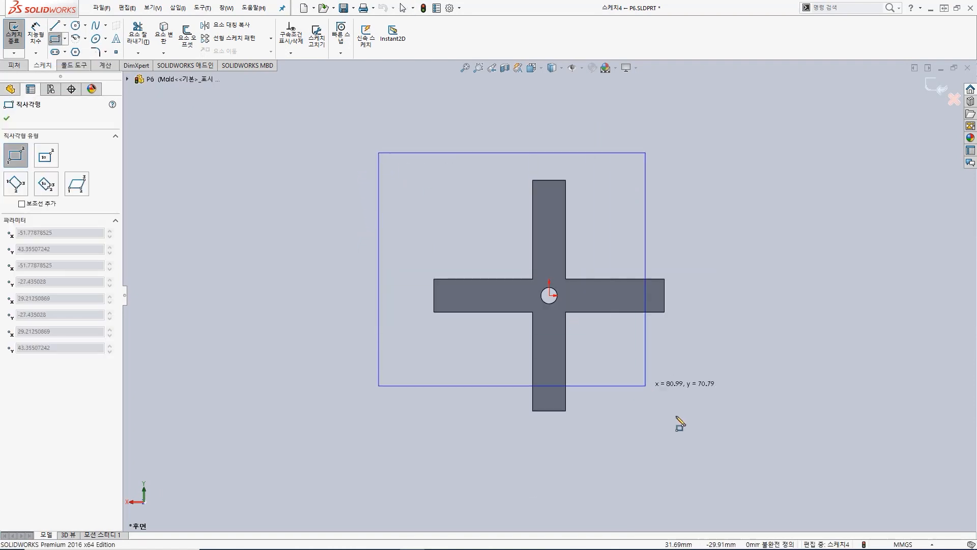
pyautogui.click(722, 446)
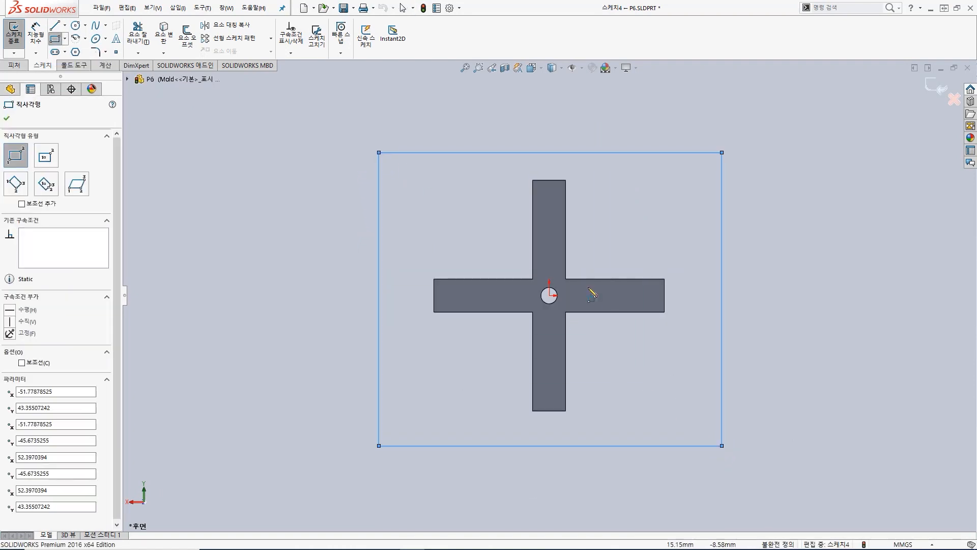
# - Dimension the rectangle to 100 mm wide and 100 mm high, and shift it so it sits roughly centred around the cross
pyautogui.click(45, 38)
pyautogui.click(550, 152)
pyautogui.click(549, 120)
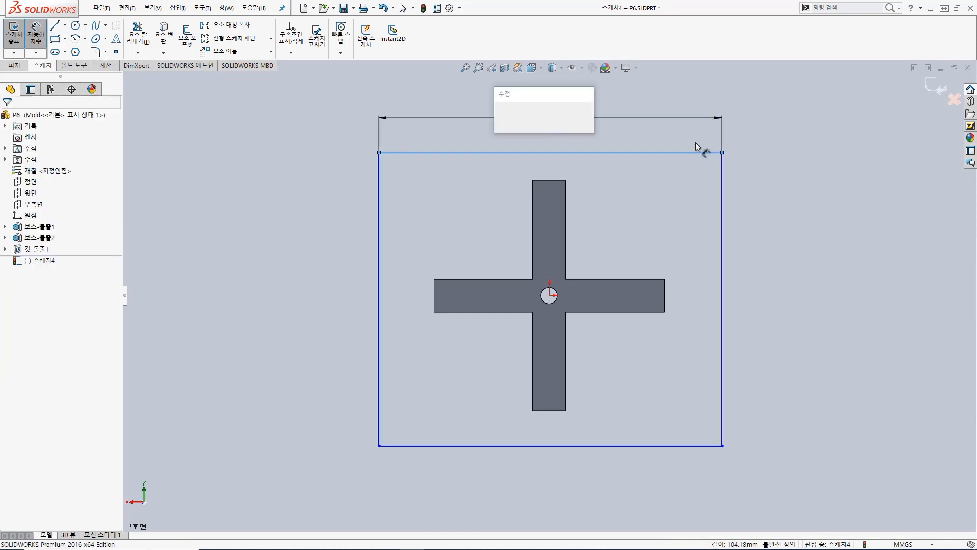
pyautogui.press('Return')
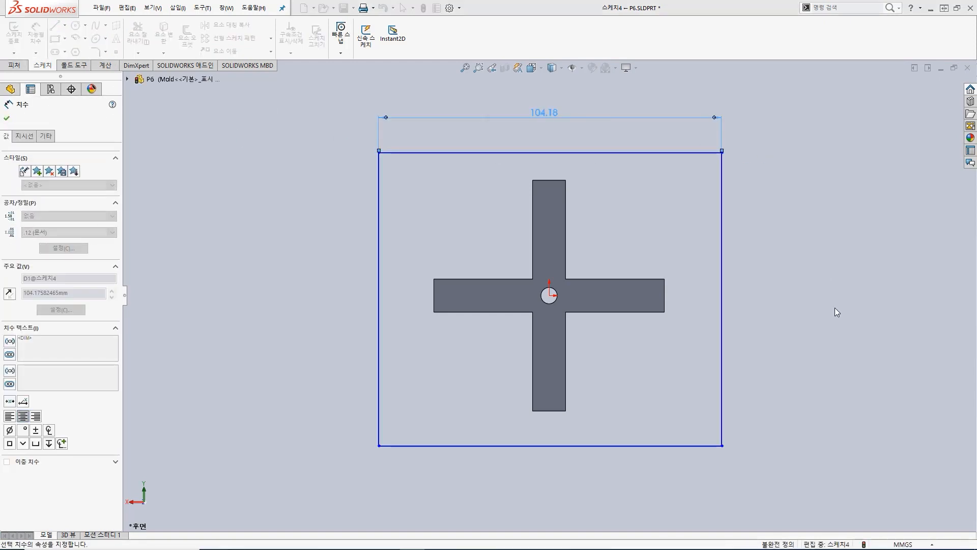
pyautogui.click(708, 331)
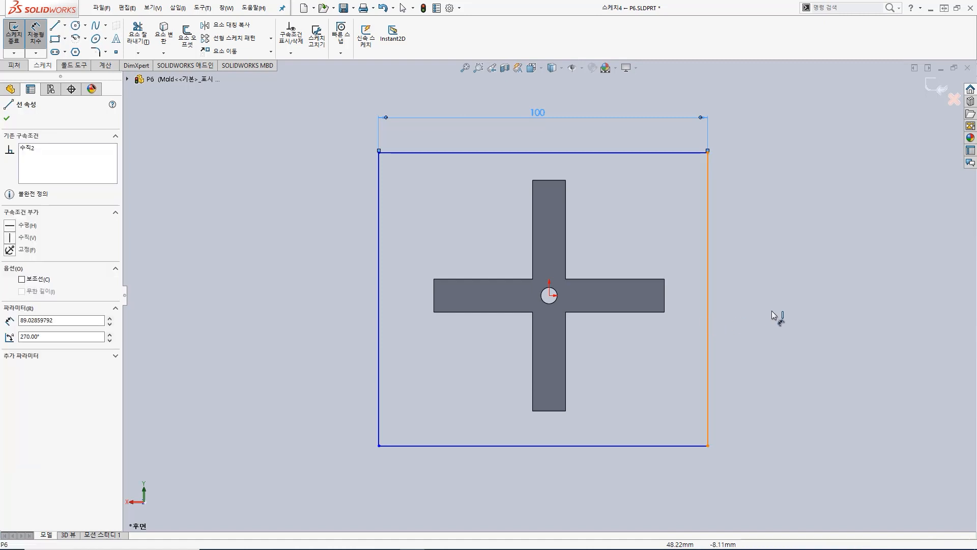
pyautogui.click(772, 314)
pyautogui.press('Return')
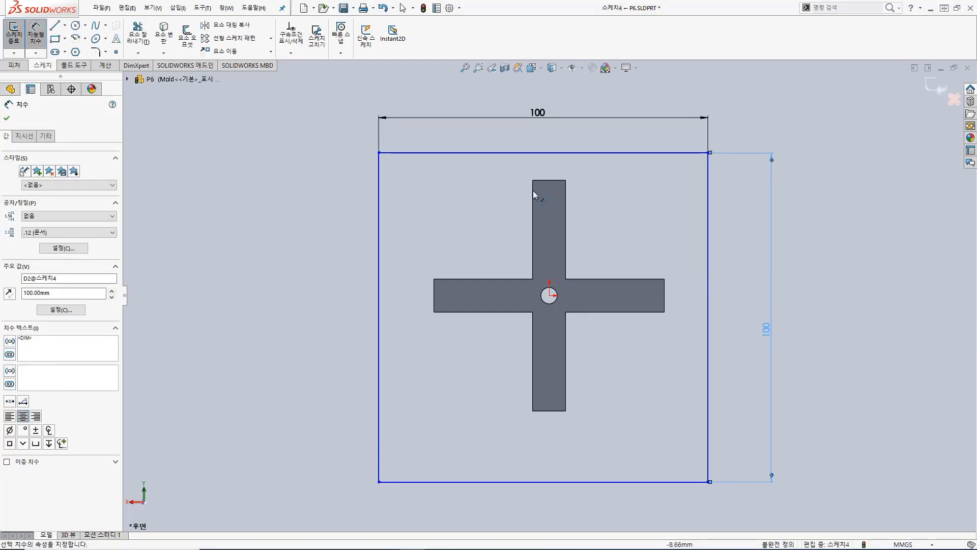
pyautogui.click(6, 118)
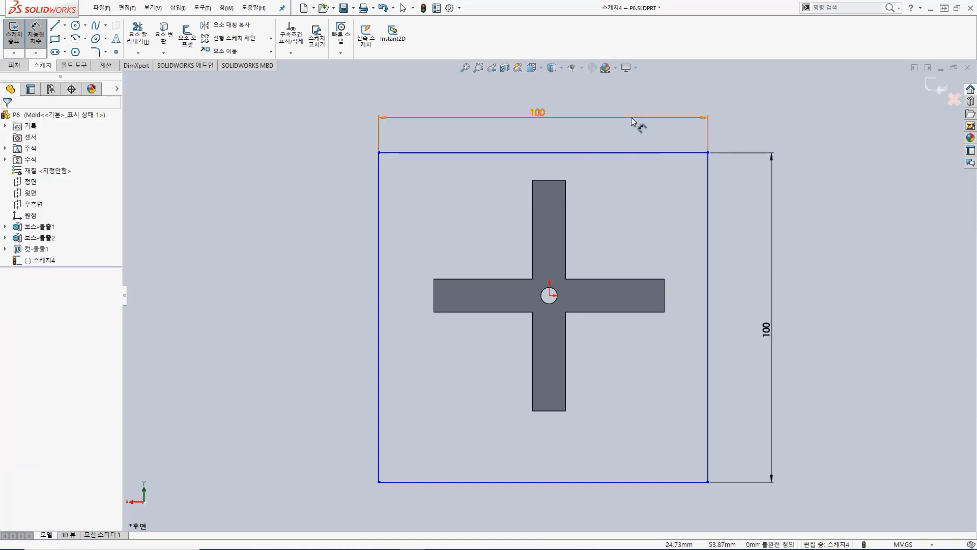
pyautogui.moveTo(659, 152); pyautogui.dragTo(672, 135)
pyautogui.moveTo(708, 233); pyautogui.dragTo(723, 235)
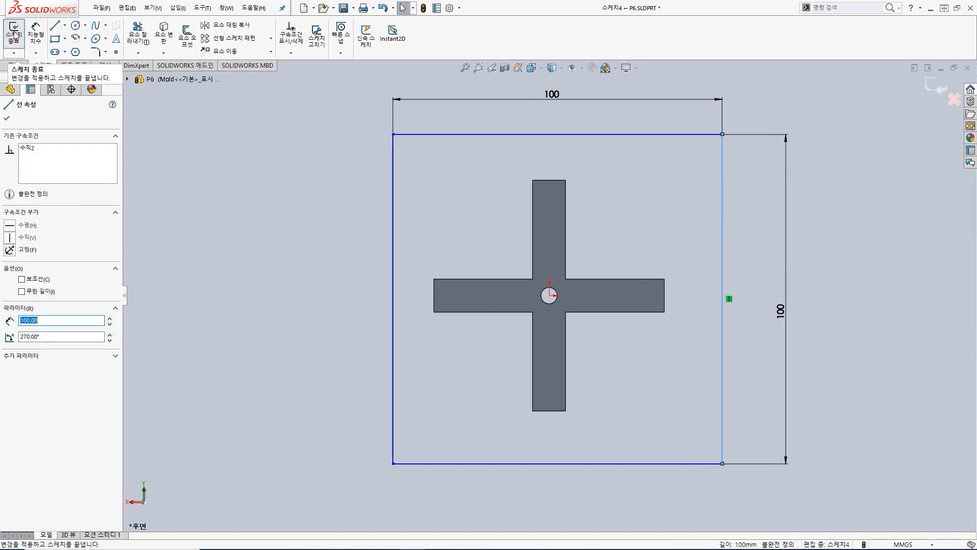
# - Extrude the square 10 mm away from the cross and 25 mm in the second direction over the pin, with bodies merged
pyautogui.click(14, 35)
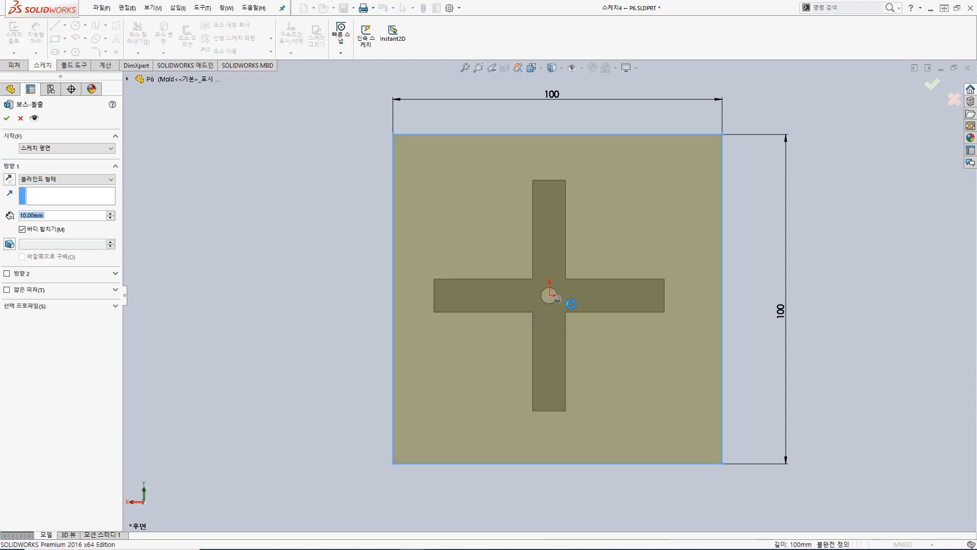
pyautogui.moveTo(752, 122)
pyautogui.mouseDown(button='middle')
pyautogui.moveTo(665, 229)
pyautogui.moveTo(482, 144)
pyautogui.moveTo(460, 149)
pyautogui.moveTo(469, 189)
pyautogui.moveTo(478, 163)
pyautogui.moveTo(457, 123)
pyautogui.mouseUp(button='middle')
pyautogui.moveTo(700, 320); pyautogui.dragTo(469, 322, button='middle')
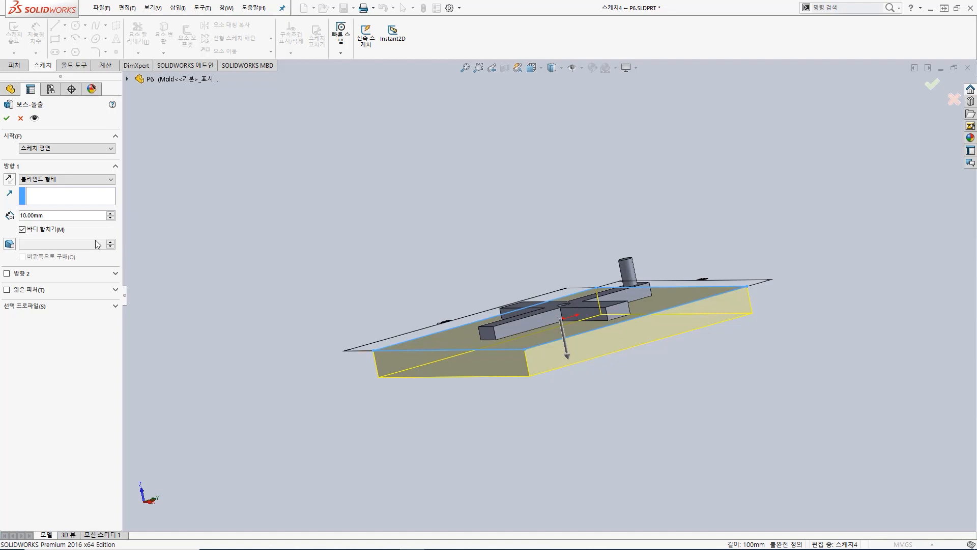
pyautogui.click(8, 275)
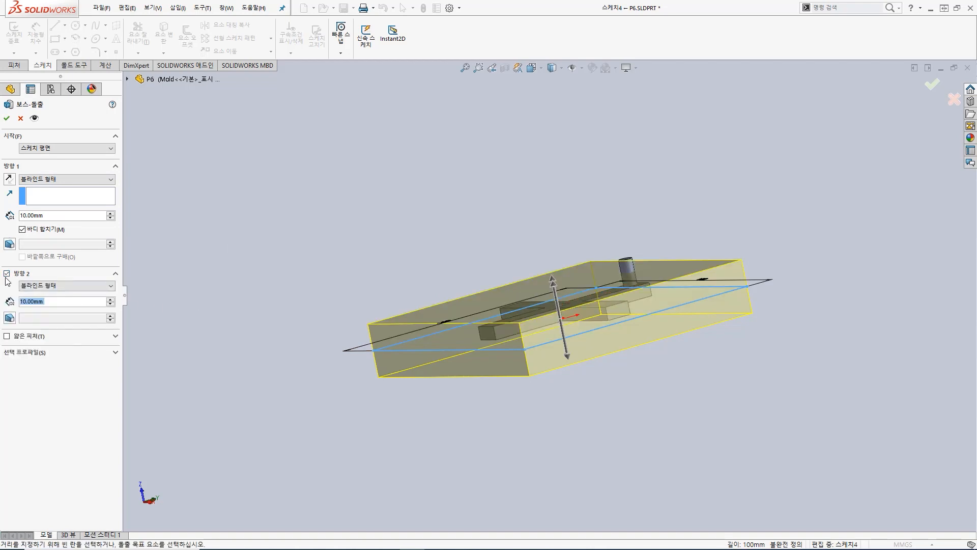
pyautogui.moveTo(551, 283); pyautogui.dragTo(543, 253)
pyautogui.moveTo(657, 291); pyautogui.dragTo(661, 312, button='middle')
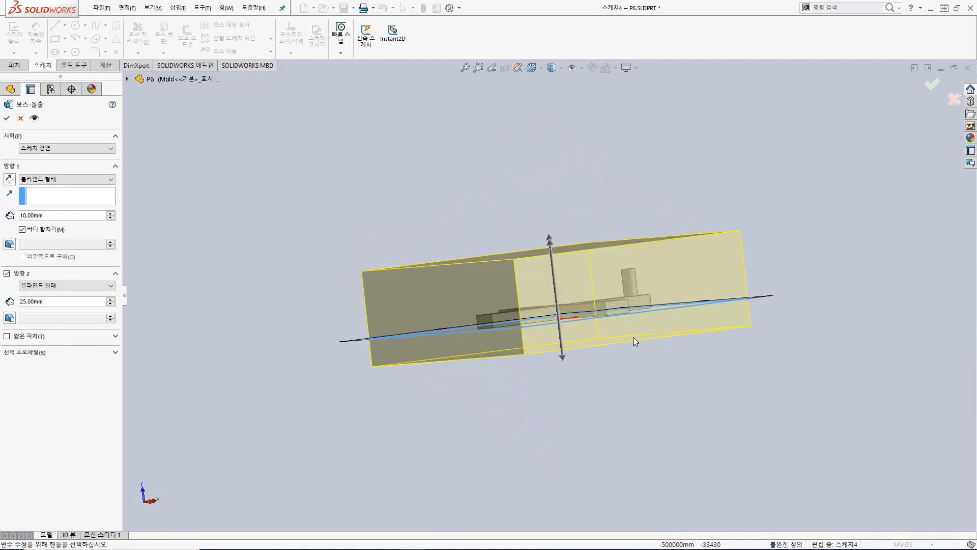
pyautogui.moveTo(670, 283); pyautogui.dragTo(618, 326, button='middle')
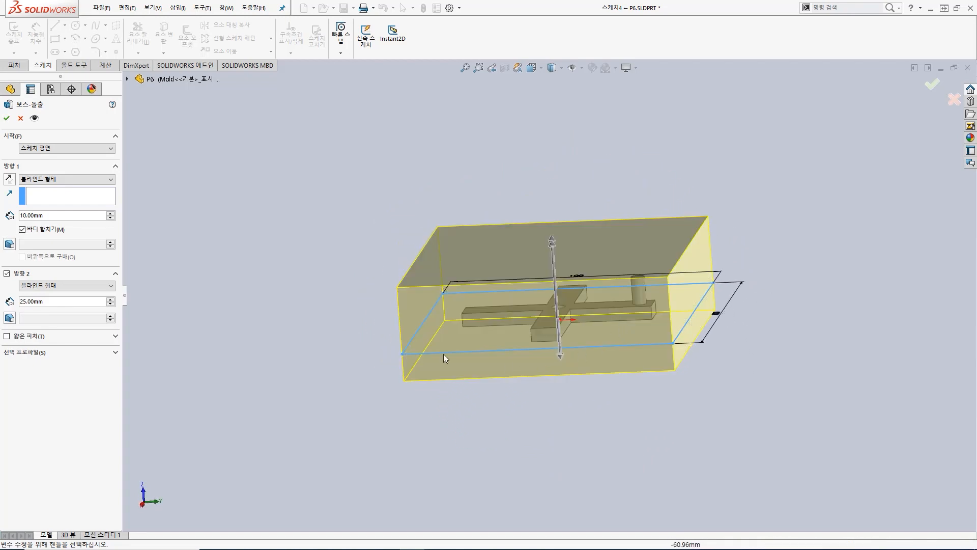
pyautogui.click(8, 119)
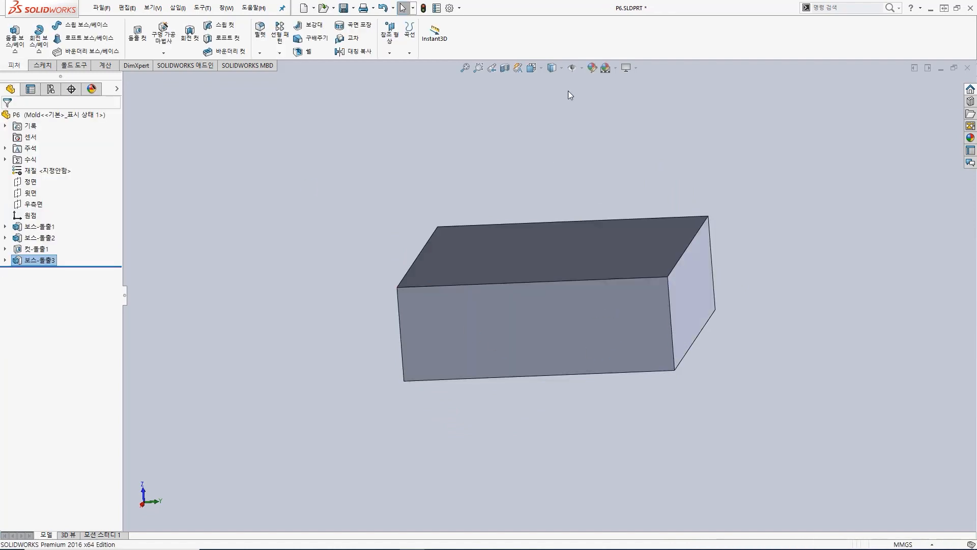
# - Change the display style to hidden lines visible and inspect the inside of the extruded block
pyautogui.click(561, 68)
pyautogui.click(553, 125)
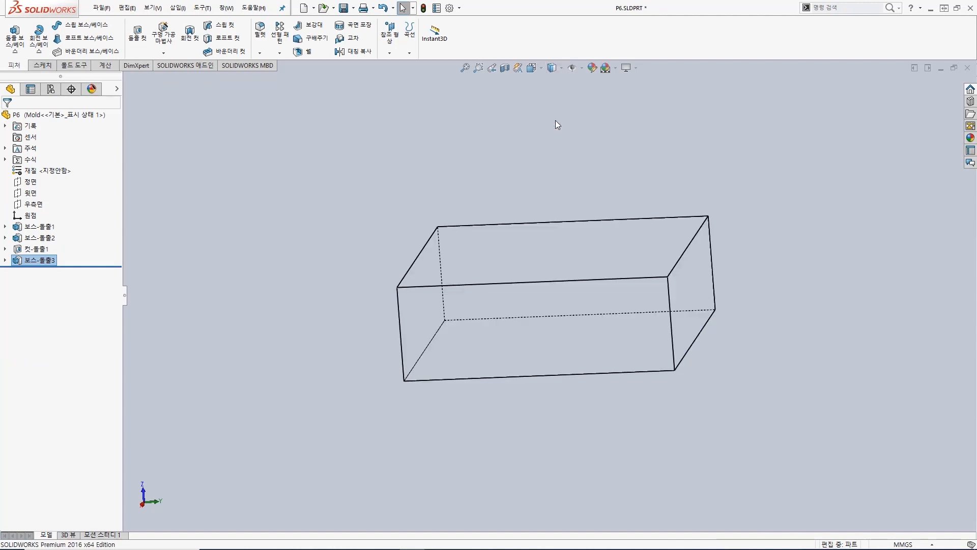
pyautogui.moveTo(564, 258)
pyautogui.mouseDown(button='middle')
pyautogui.moveTo(574, 310)
pyautogui.moveTo(560, 251)
pyautogui.moveTo(493, 279)
pyautogui.moveTo(521, 246)
pyautogui.moveTo(564, 264)
pyautogui.mouseUp(button='middle')
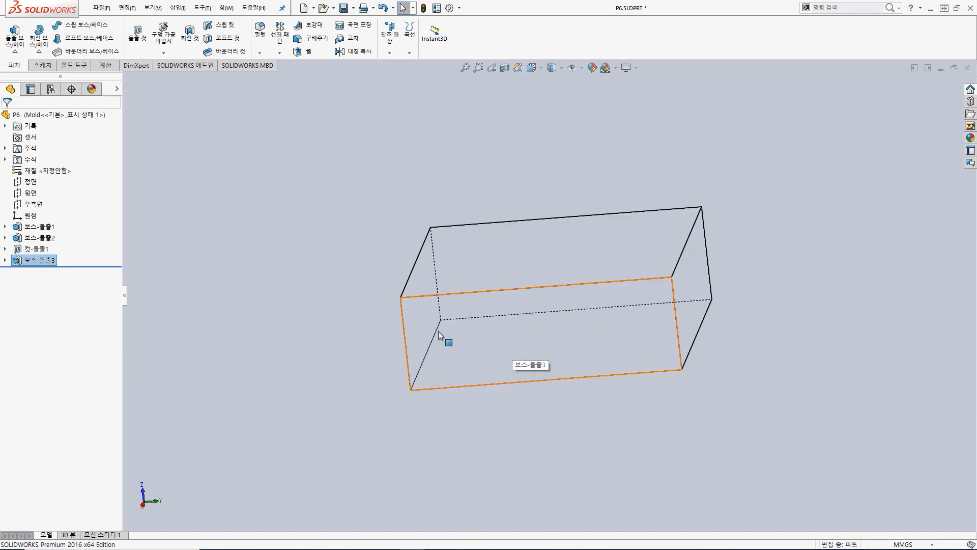
# - Edit the square block extrusion so it does not merge with the cross, keeping them as separate solid bodies
pyautogui.rightClick(32, 262)
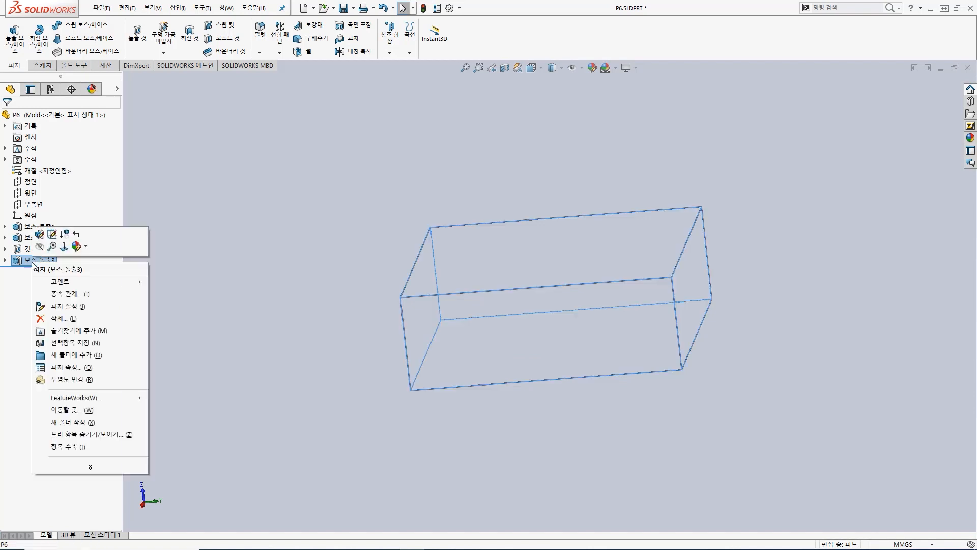
pyautogui.click(40, 235)
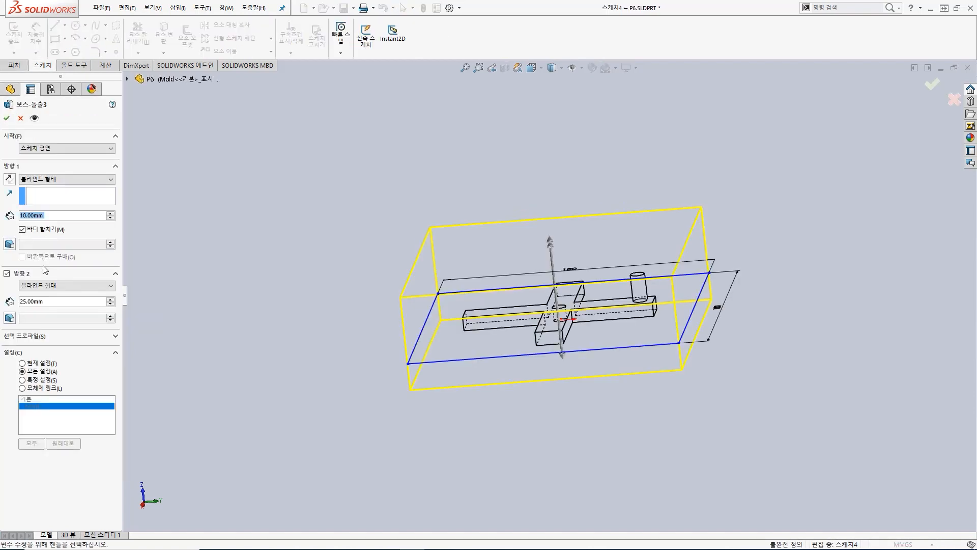
pyautogui.click(22, 229)
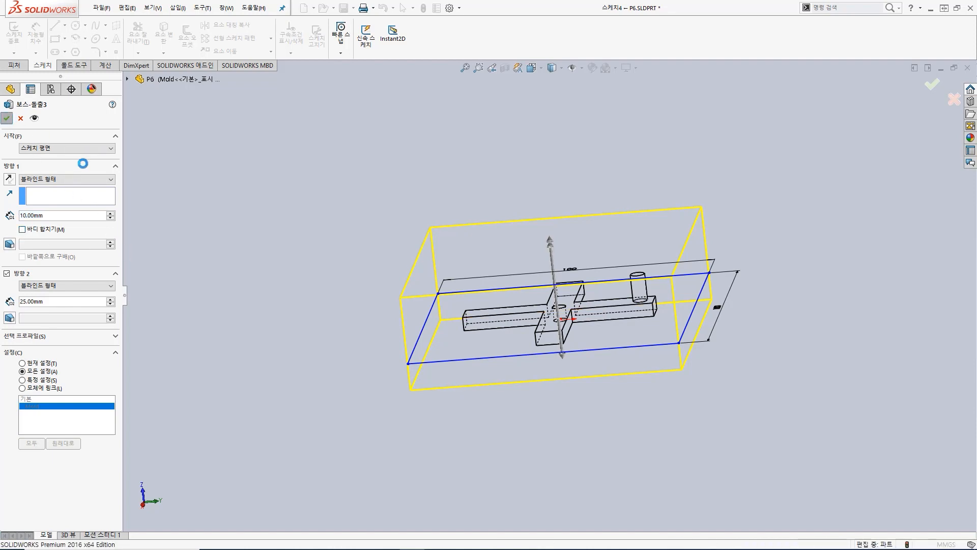
pyautogui.press('Return')
pyautogui.moveTo(639, 329); pyautogui.dragTo(630, 353, button='middle')
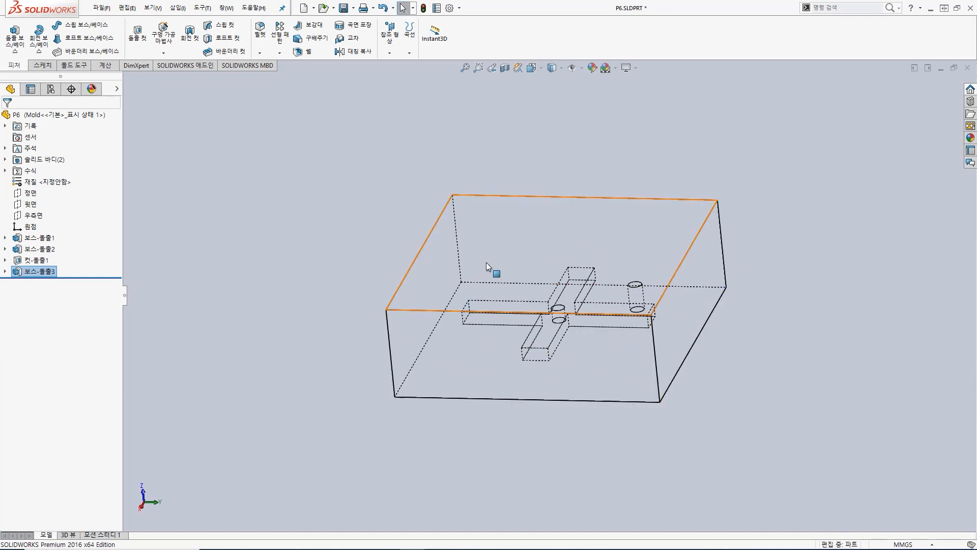
# - Remove the second direction from the block extrusion, leaving the 10 mm plate, and display the model shaded with edges
pyautogui.rightClick(53, 272)
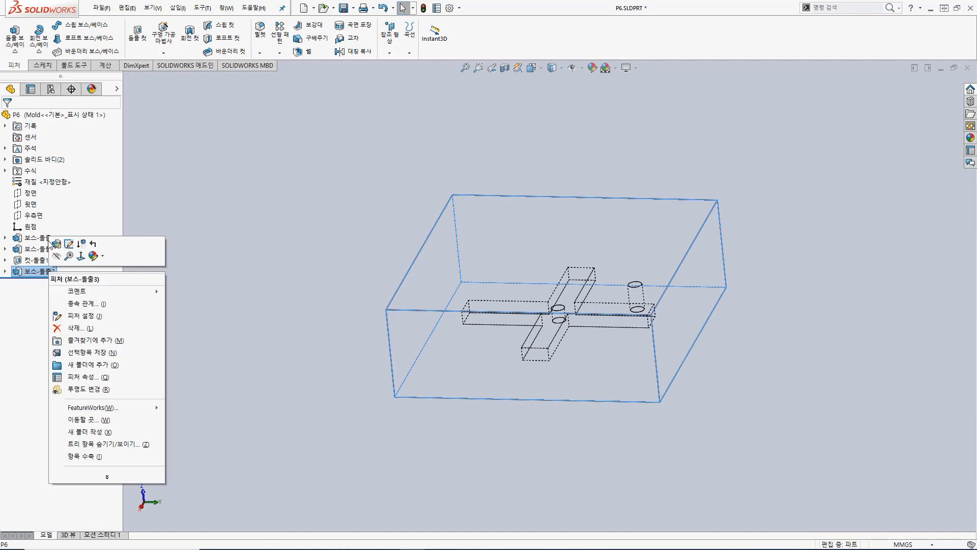
pyautogui.click(55, 247)
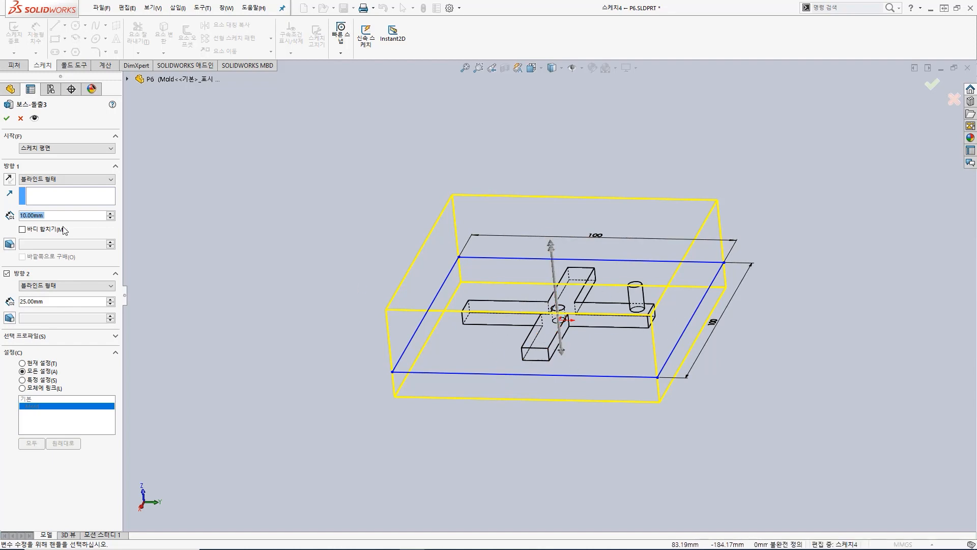
pyautogui.click(6, 274)
pyautogui.click(7, 119)
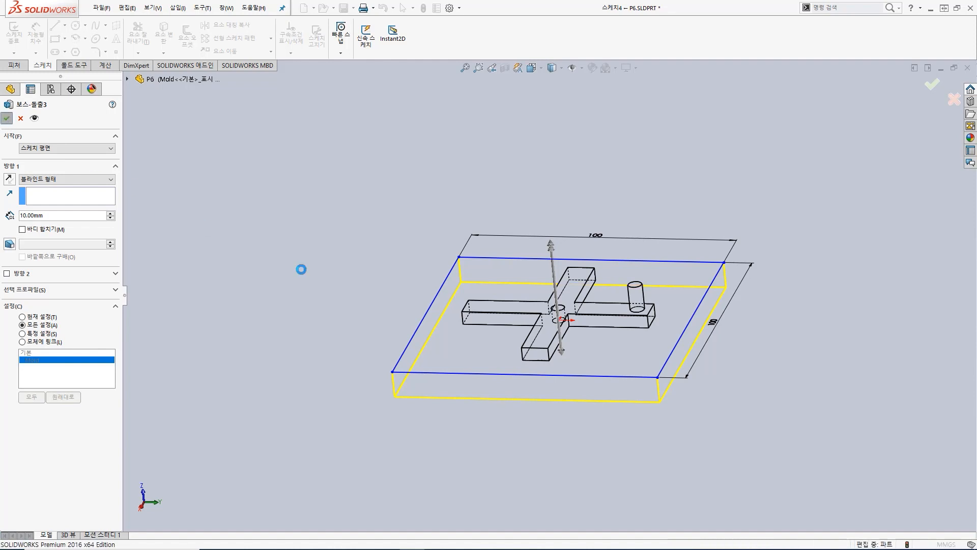
pyautogui.click(551, 66)
pyautogui.click(555, 83)
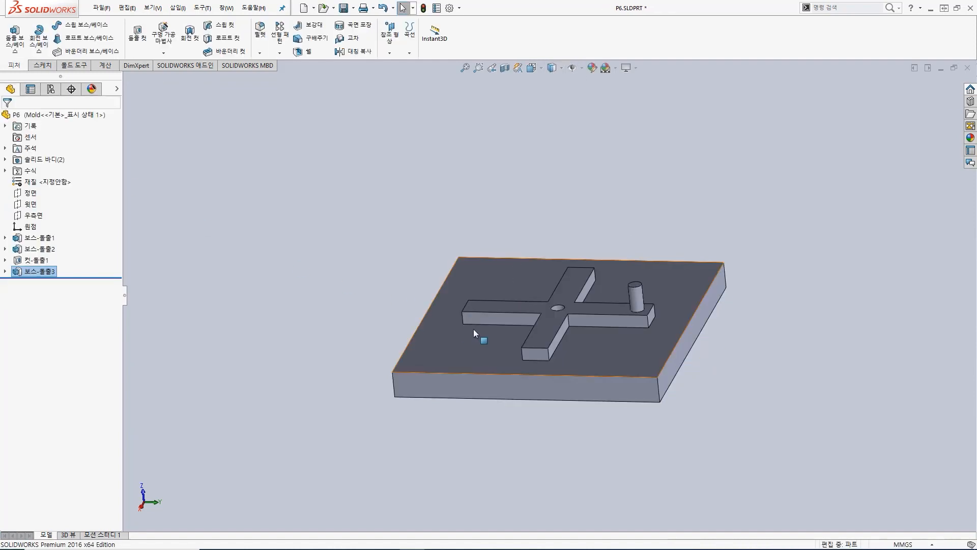
# - Combine the bodies with the subtract operation, using the plate as the main body and the cross as the body to remove
pyautogui.click(498, 306)
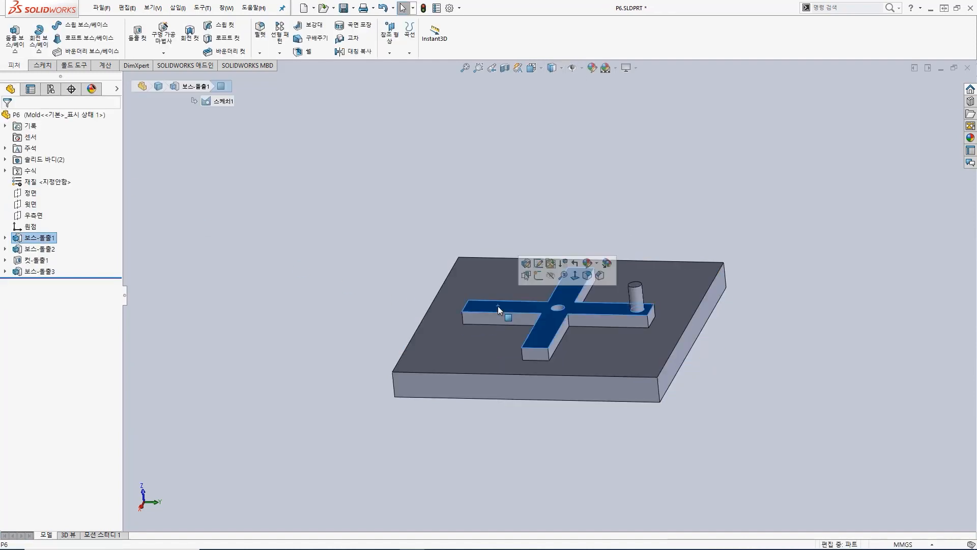
pyautogui.click(454, 346)
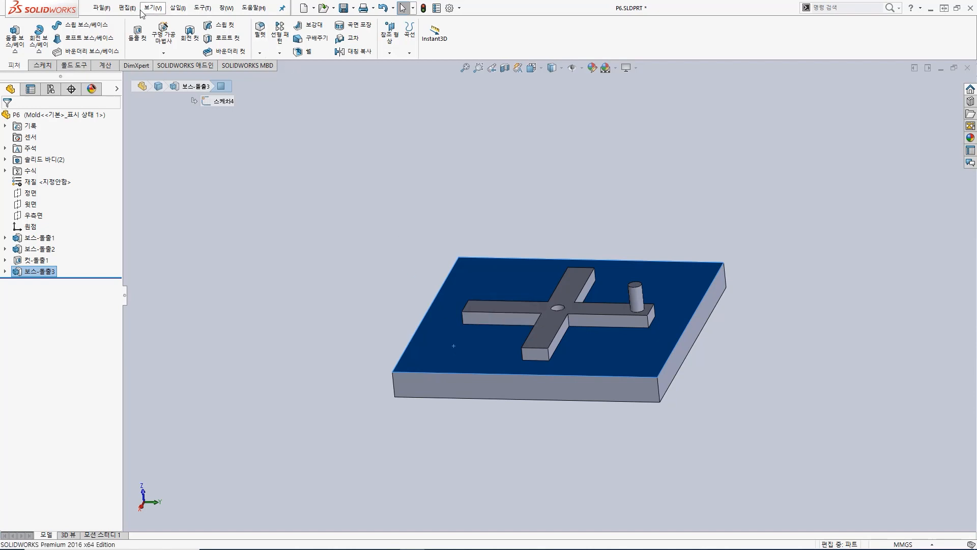
pyautogui.click(127, 8)
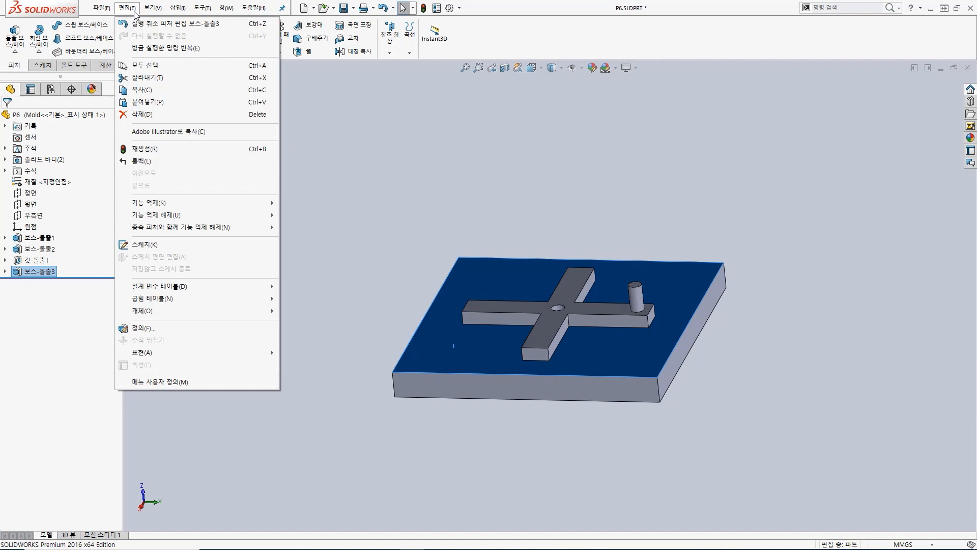
pyautogui.click(177, 8)
pyautogui.moveTo(201, 50)
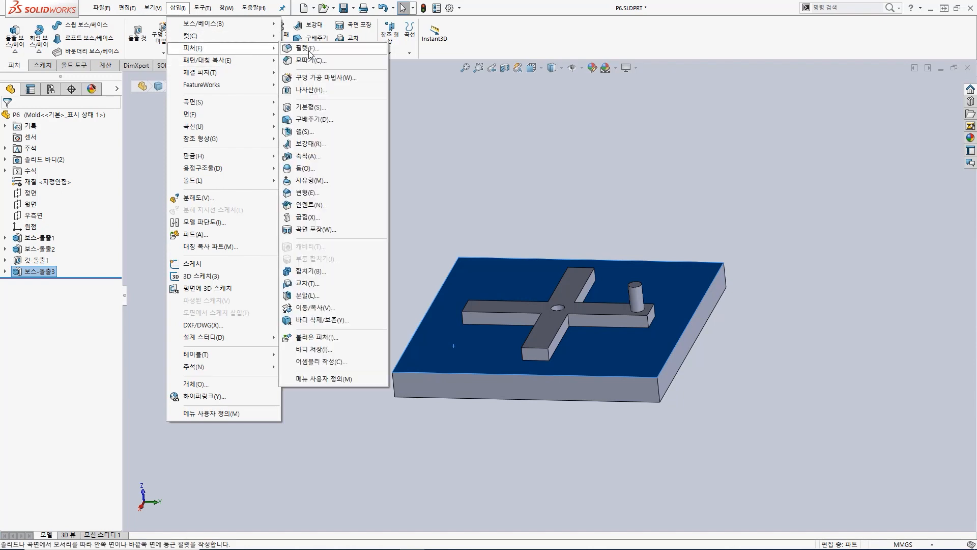
pyautogui.click(310, 272)
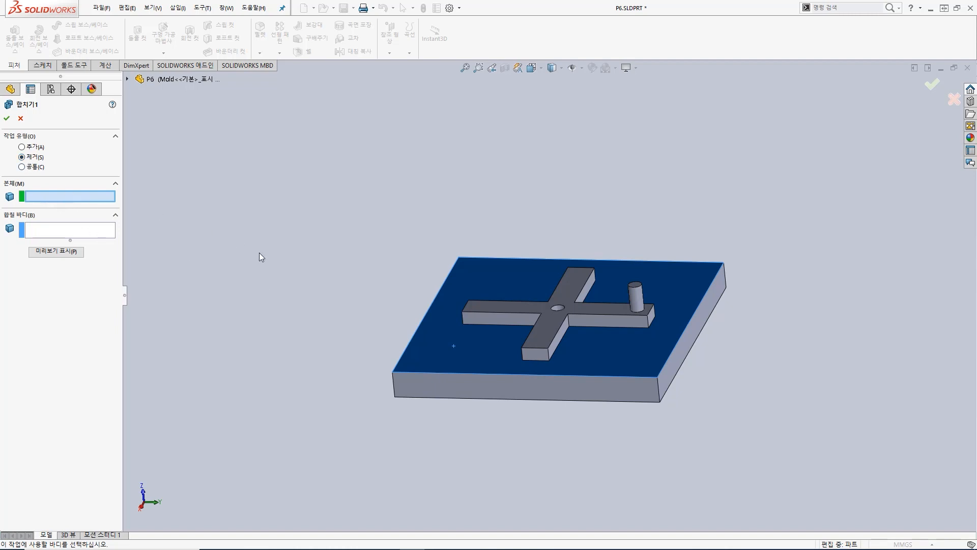
pyautogui.click(469, 347)
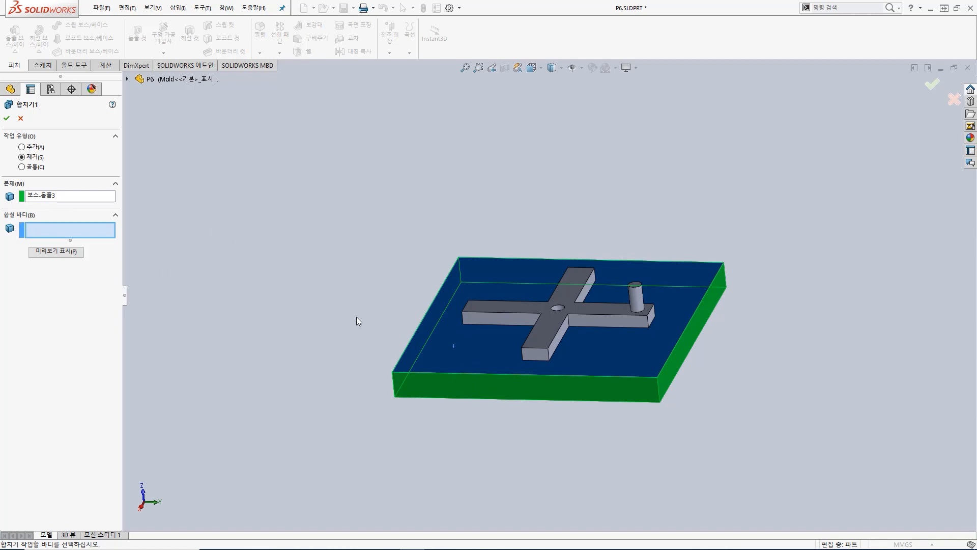
pyautogui.click(550, 326)
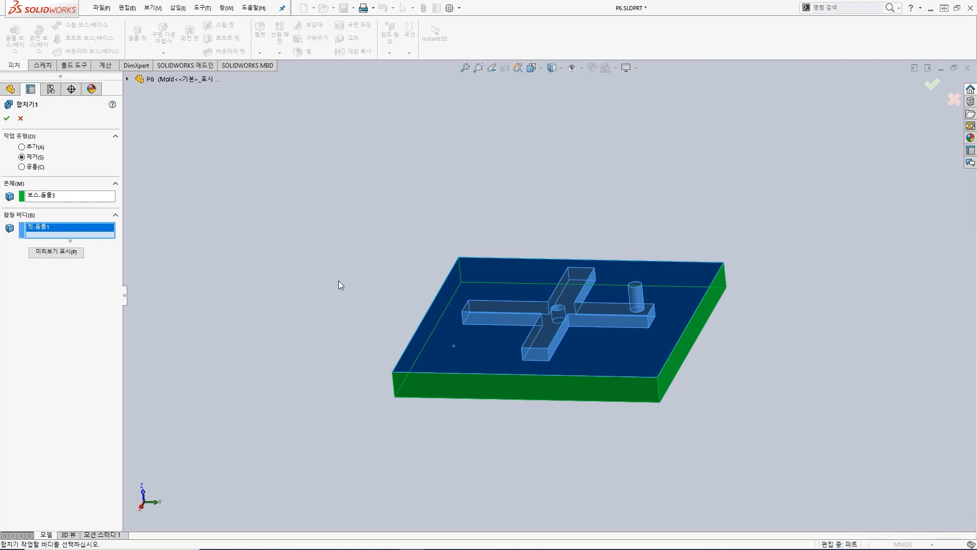
pyautogui.click(7, 119)
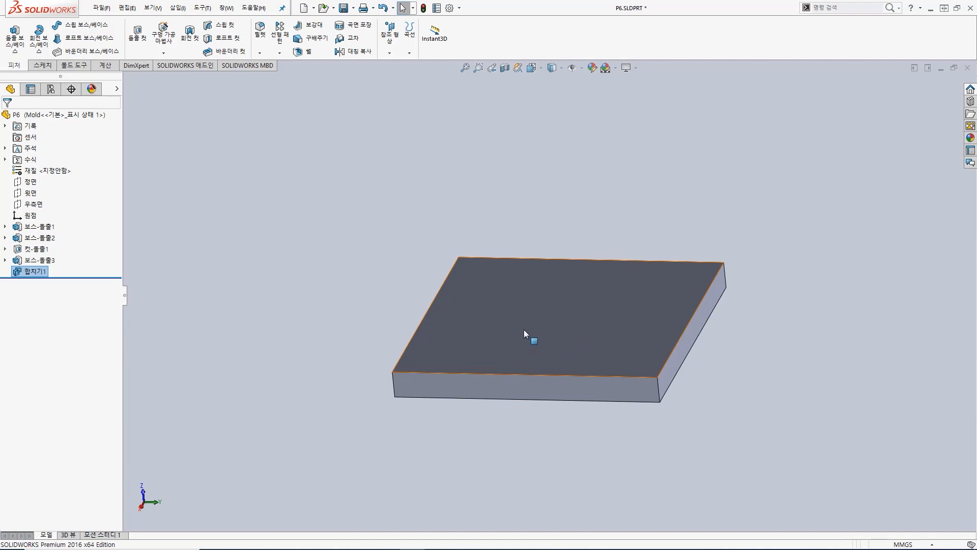
# - Edit the block extrusion to add a second direction 26 mm deep, enclosing the cross and its pin
pyautogui.rightClick(38, 263)
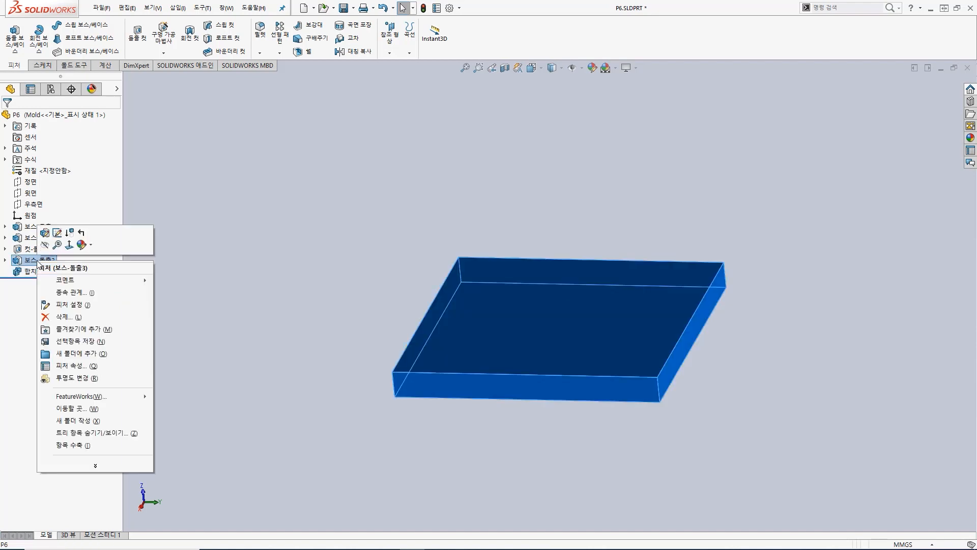
pyautogui.click(44, 234)
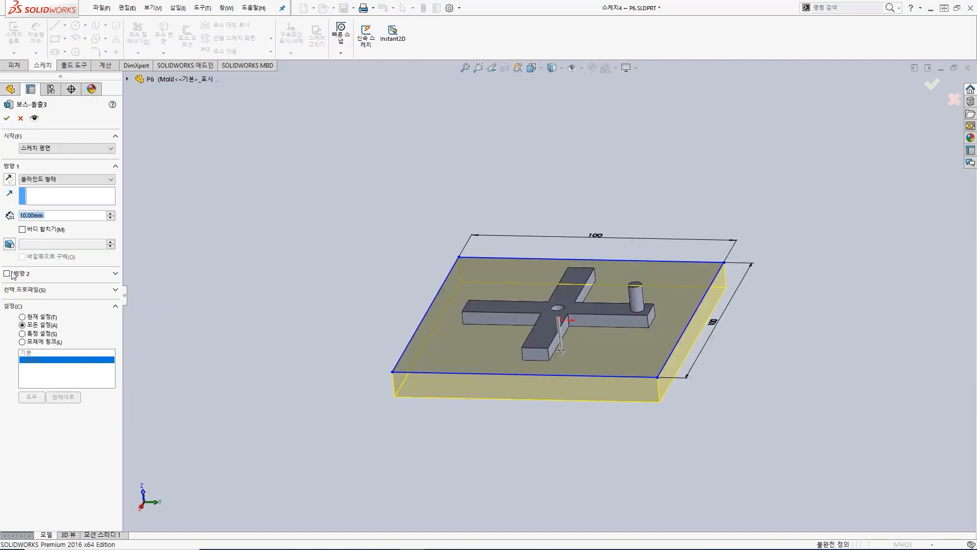
pyautogui.click(7, 274)
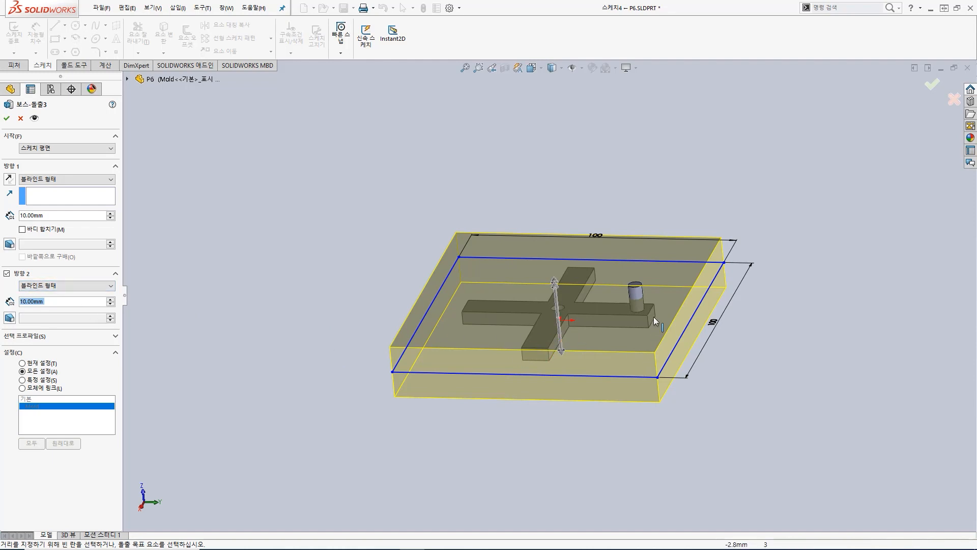
pyautogui.moveTo(553, 284); pyautogui.dragTo(550, 240)
pyautogui.click(7, 119)
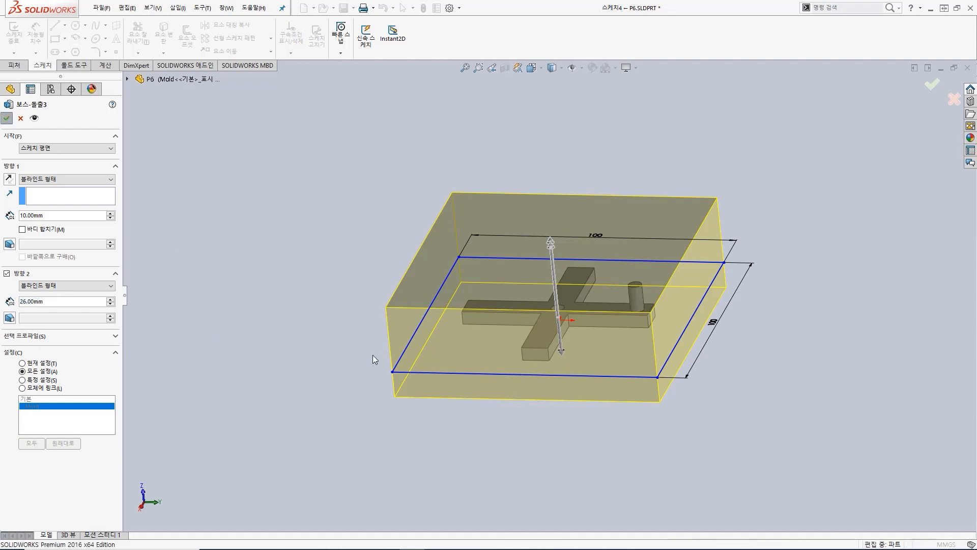
# - Show hidden lines and examine the cross-shaped cavity inside the block from several angles
pyautogui.moveTo(533, 289); pyautogui.dragTo(528, 387, button='middle')
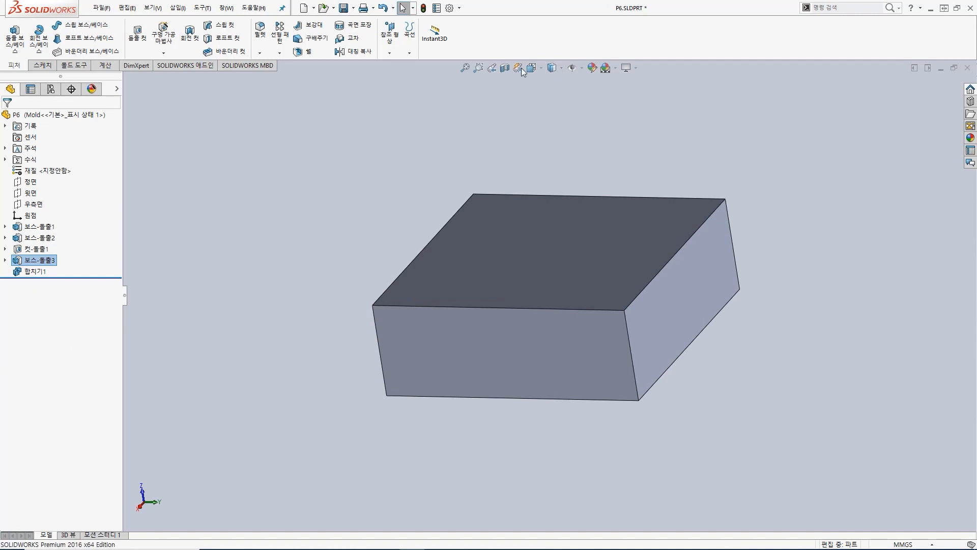
pyautogui.click(551, 67)
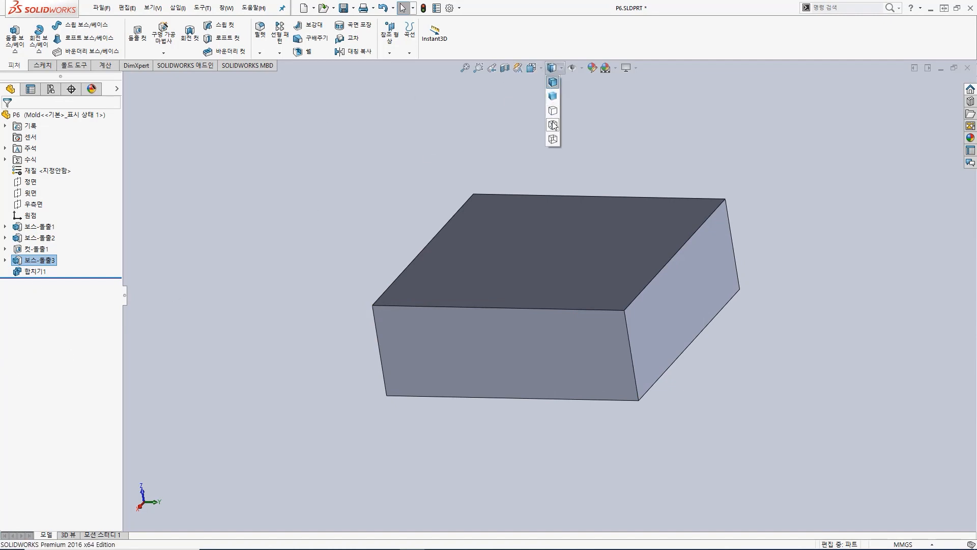
pyautogui.click(553, 125)
pyautogui.moveTo(603, 285); pyautogui.dragTo(549, 290, button='middle')
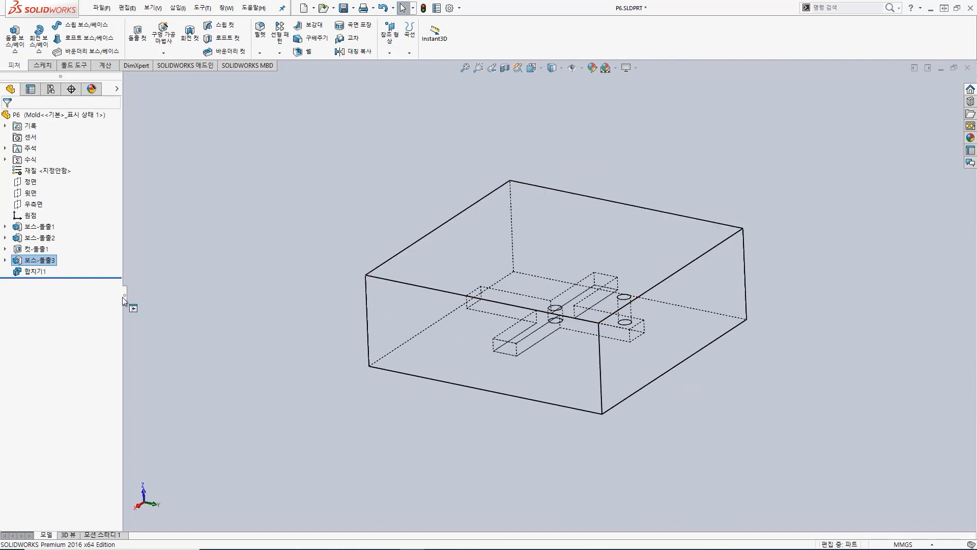
# - Edit the block extrusion to 20 mm in the first direction and 4 mm in the second
pyautogui.rightClick(23, 261)
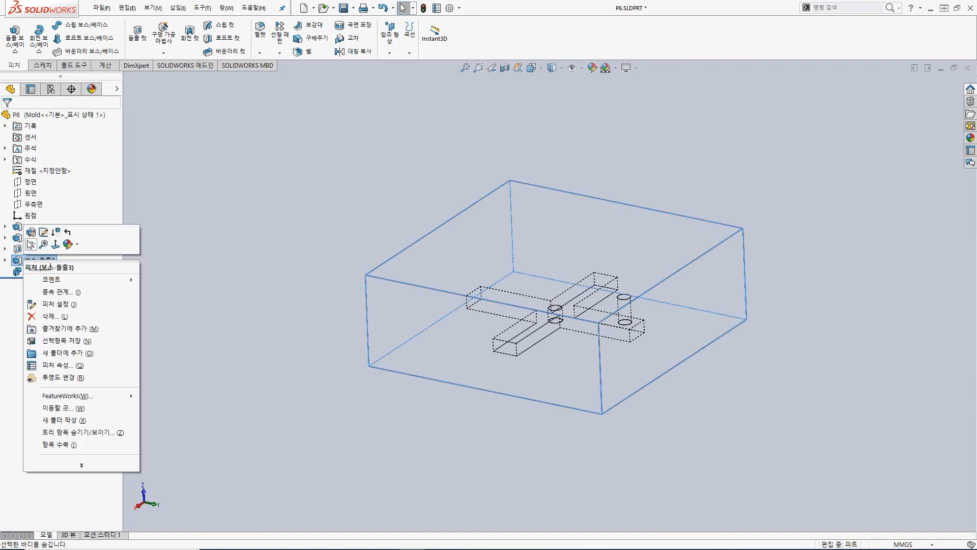
pyautogui.click(34, 236)
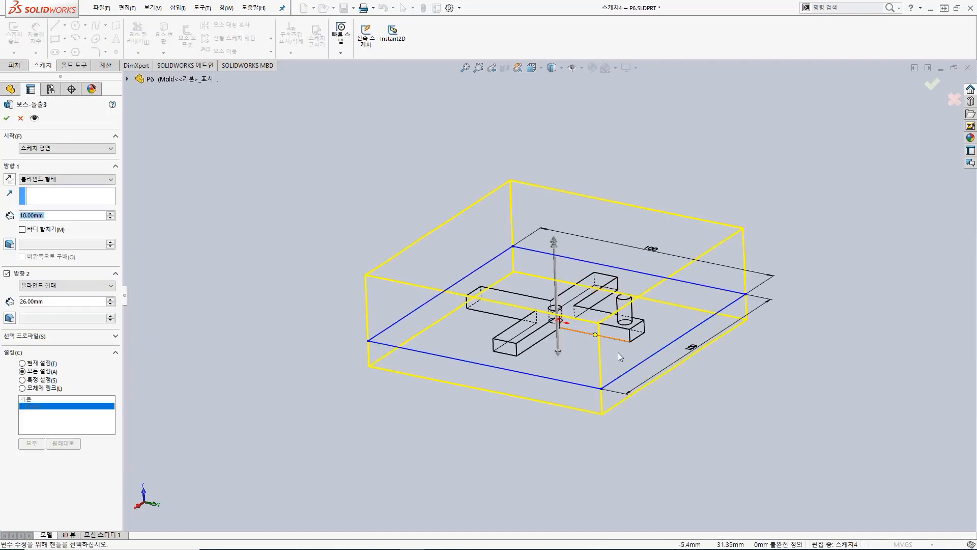
pyautogui.moveTo(619, 424); pyautogui.dragTo(581, 377, button='middle')
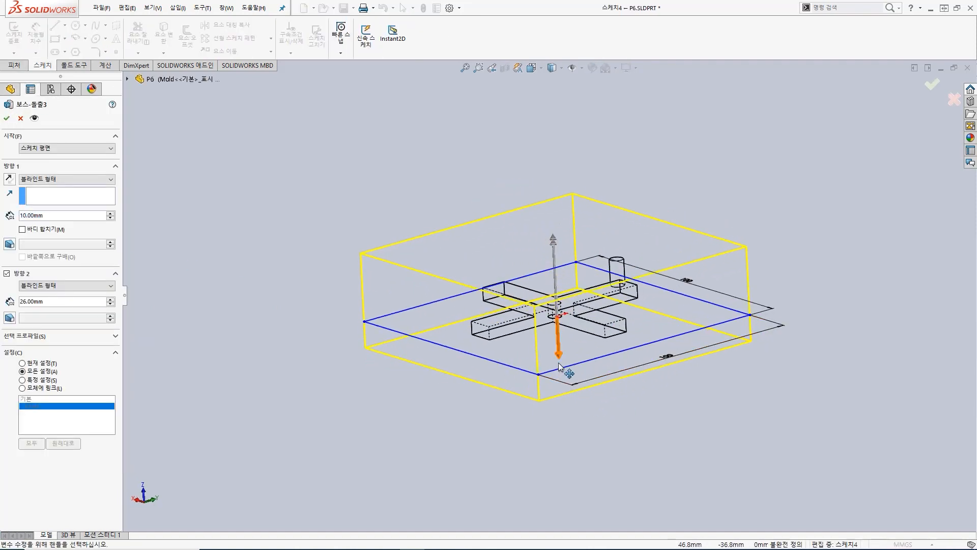
pyautogui.moveTo(558, 360); pyautogui.dragTo(530, 334)
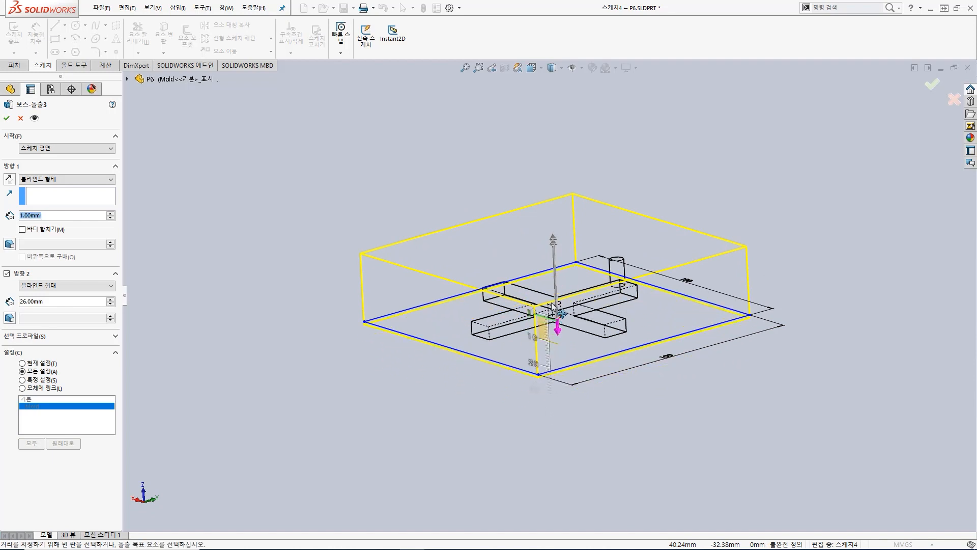
pyautogui.moveTo(529, 334); pyautogui.dragTo(537, 359, button='middle')
pyautogui.moveTo(557, 335); pyautogui.dragTo(560, 377)
pyautogui.moveTo(553, 234); pyautogui.dragTo(559, 311)
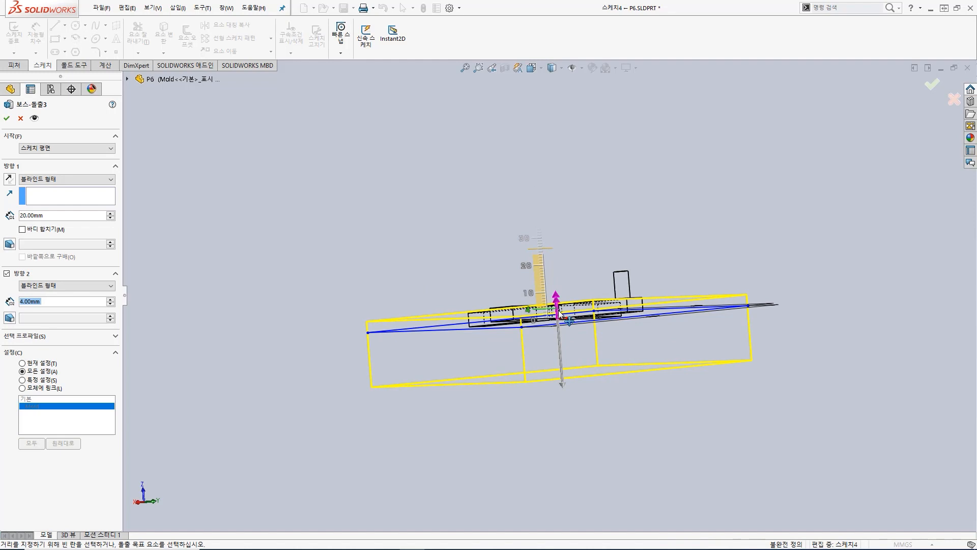
pyautogui.click(6, 118)
# - Display the block shaded with edges and examine the open cross cavity and its central pin
pyautogui.moveTo(576, 172); pyautogui.dragTo(588, 286, button='middle')
pyautogui.click(555, 68)
pyautogui.click(553, 82)
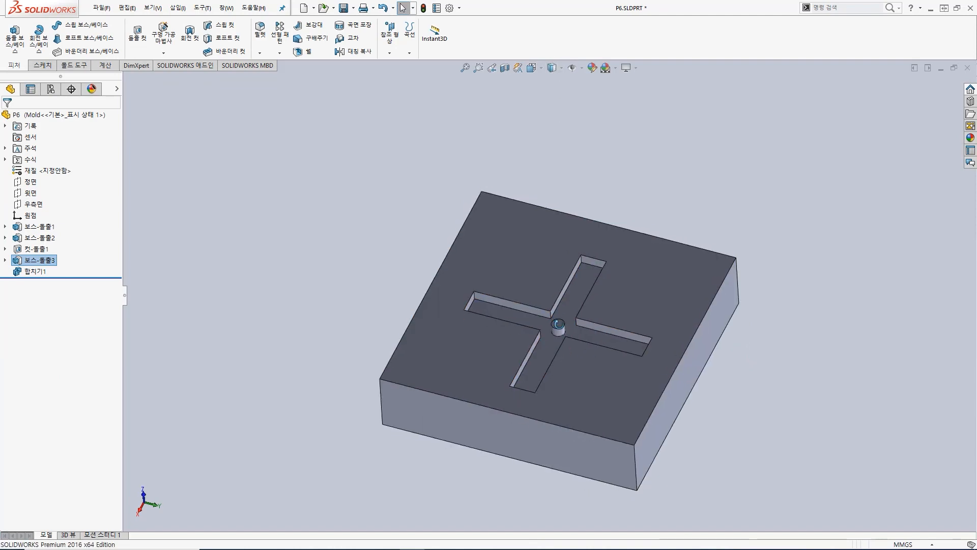
pyautogui.moveTo(558, 331); pyautogui.dragTo(548, 244, button='middle')
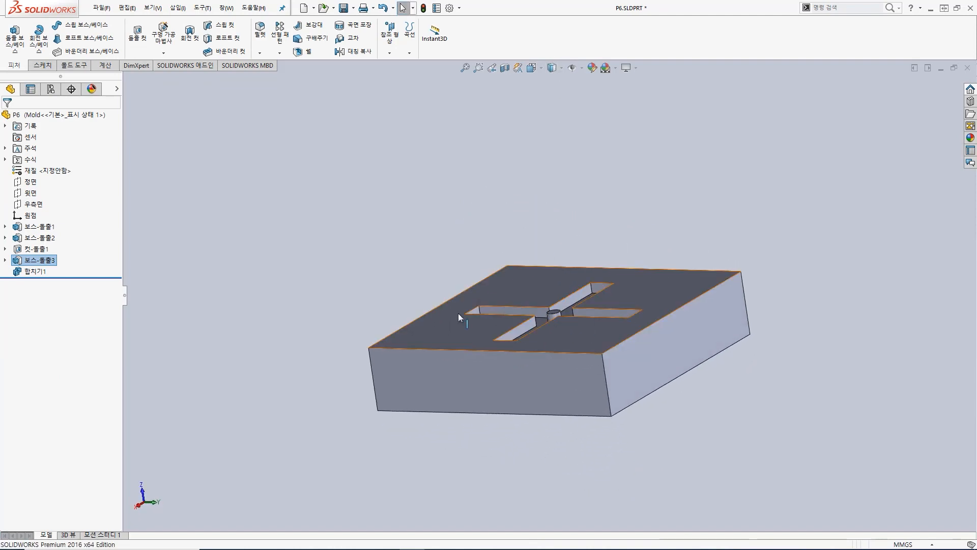
# - Set the block extrusion's second direction to 19 mm so the block covers the cross and pin
pyautogui.rightClick(38, 260)
pyautogui.click(83, 229)
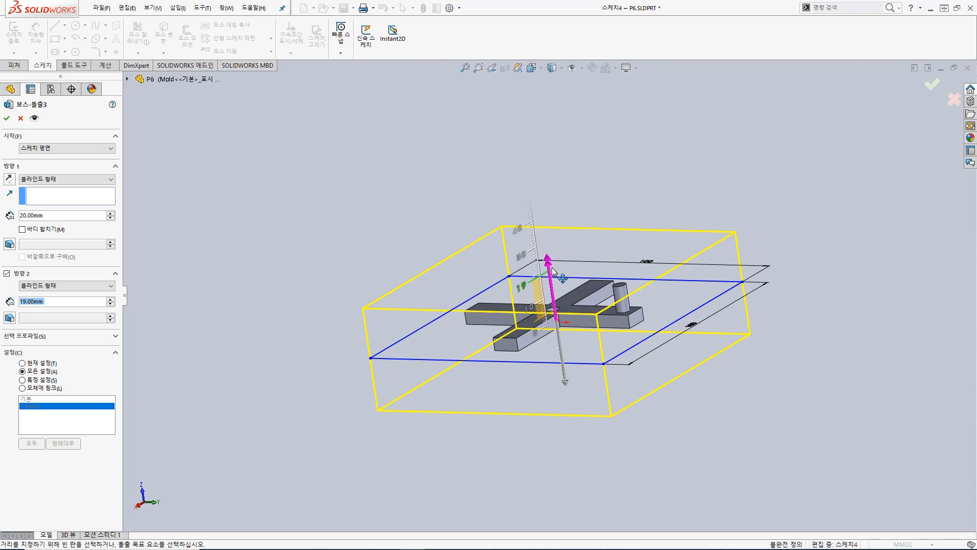
pyautogui.moveTo(694, 279)
pyautogui.mouseDown(button='middle')
pyautogui.moveTo(650, 279)
pyautogui.moveTo(647, 306)
pyautogui.mouseUp(button='middle')
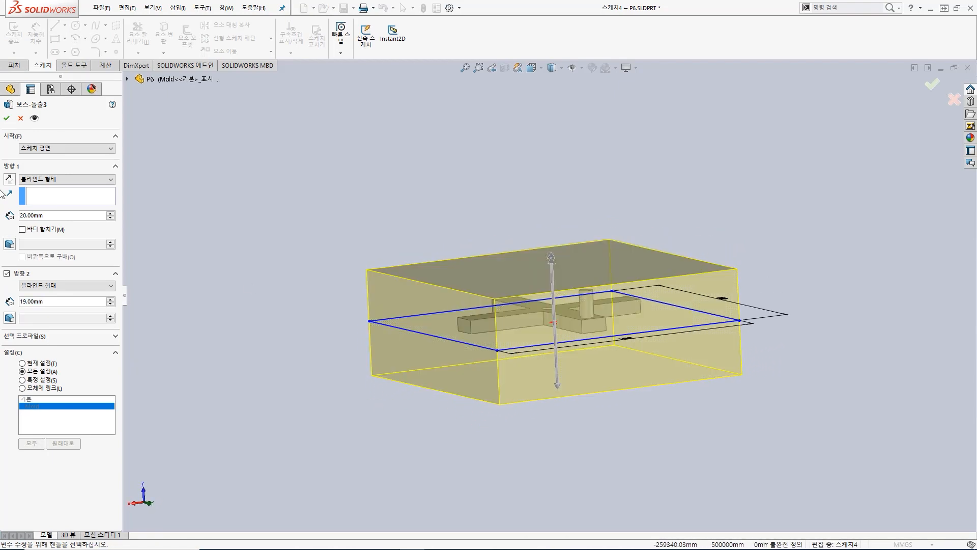
pyautogui.click(7, 118)
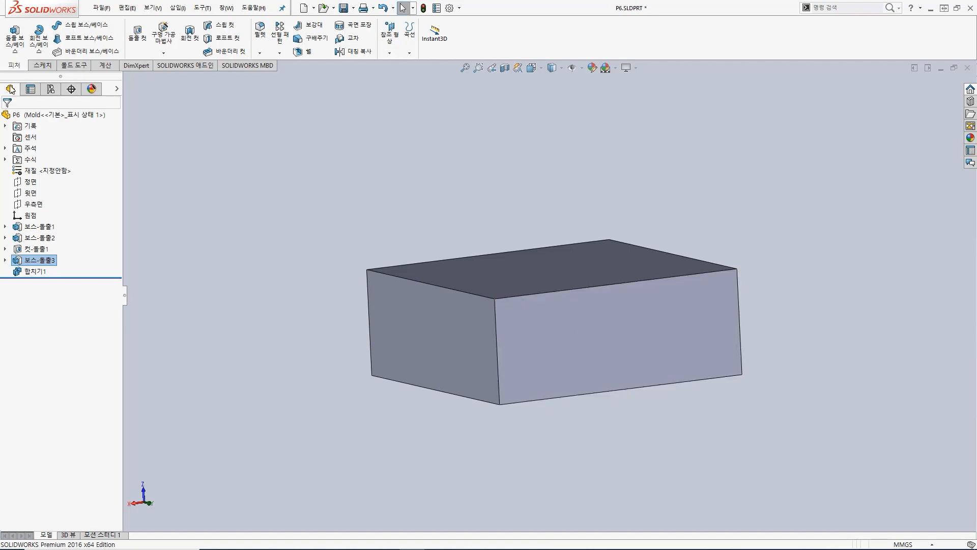
# - Activate the default (기본) configuration of the P6 part in place of Mold
pyautogui.click(51, 90)
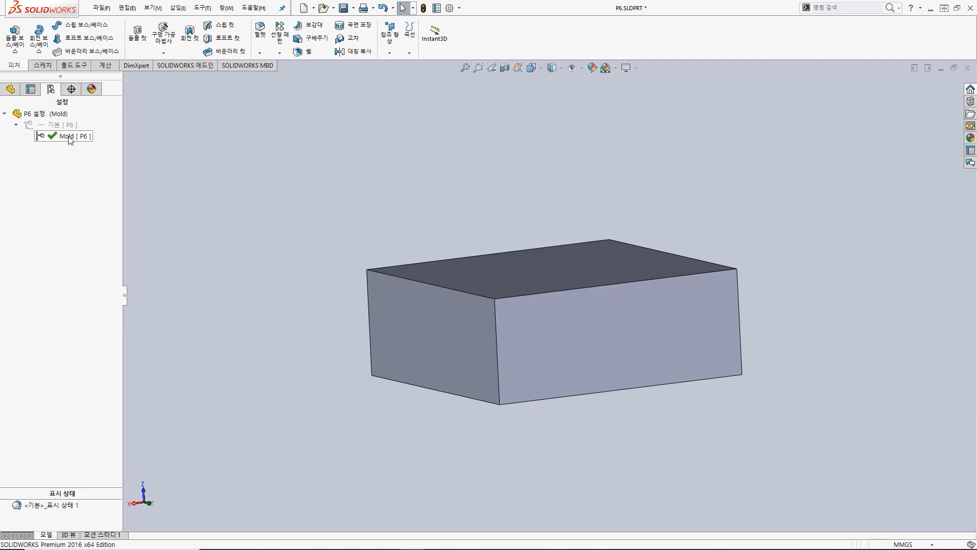
pyautogui.doubleClick(55, 128)
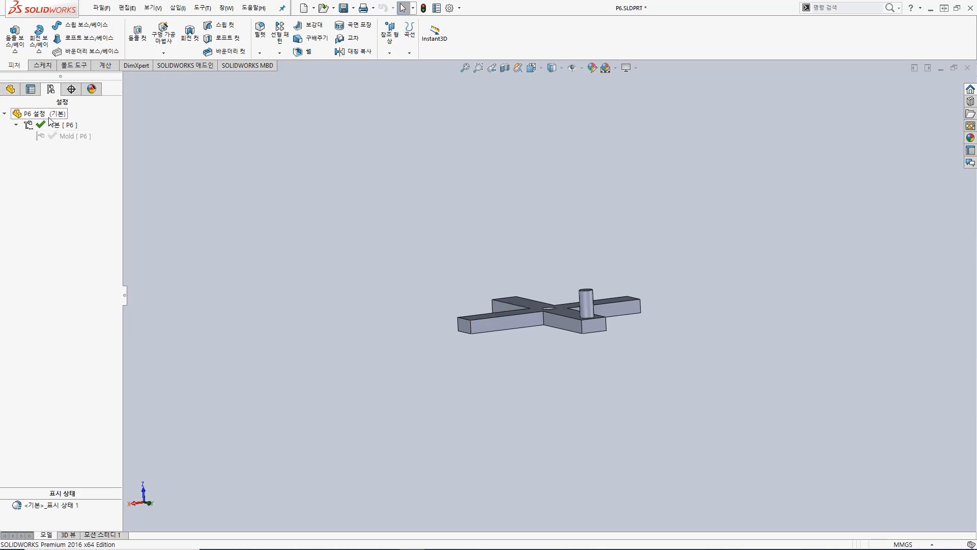
# - Examine which features are suppressed in the default (기본) configuration, and activate Mold to compare its feature list
pyautogui.click(12, 91)
pyautogui.moveTo(521, 296); pyautogui.dragTo(632, 349, button='middle')
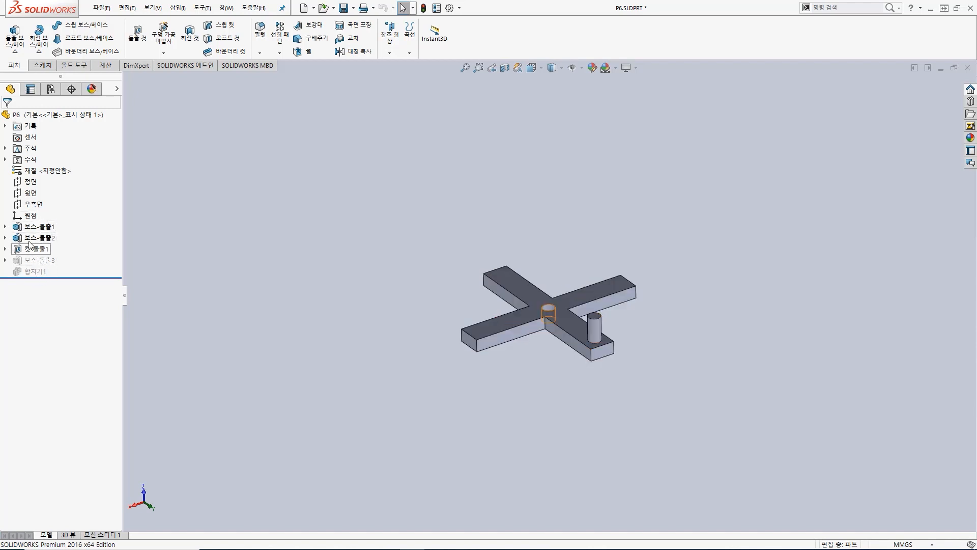
pyautogui.click(41, 260)
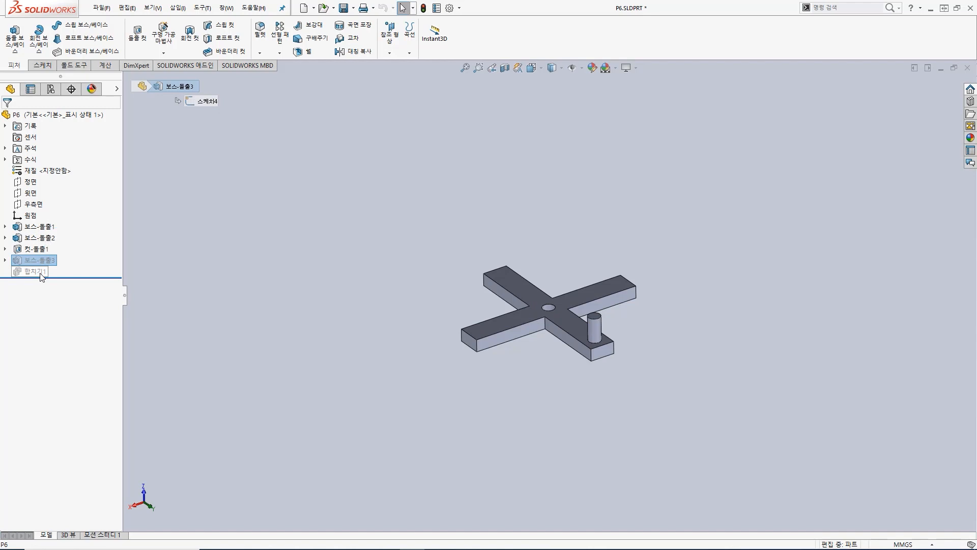
pyautogui.press('Down')
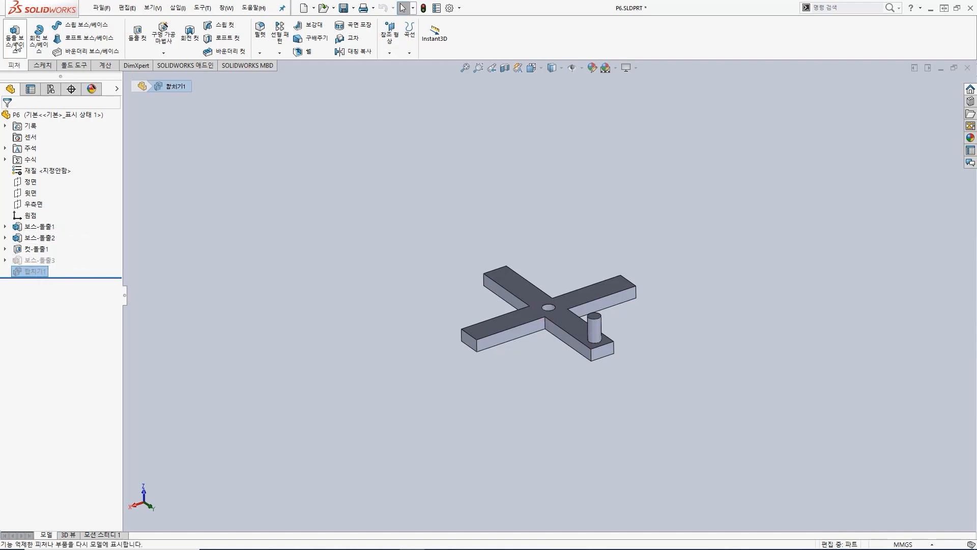
pyautogui.click(51, 89)
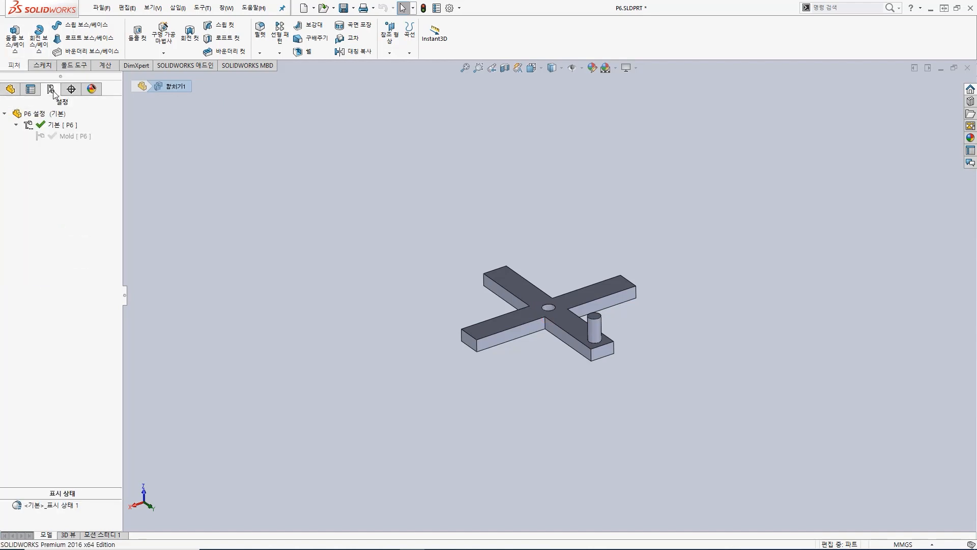
pyautogui.doubleClick(65, 138)
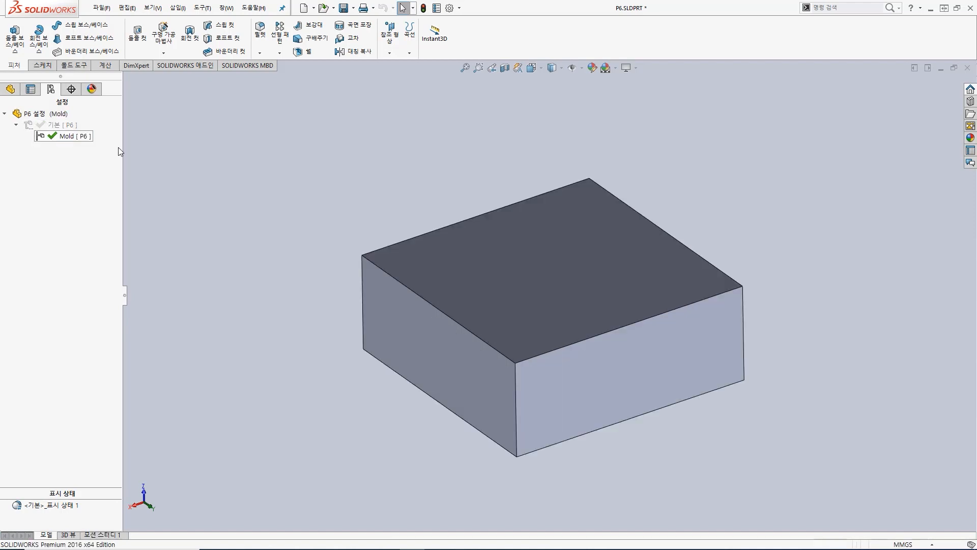
pyautogui.click(11, 90)
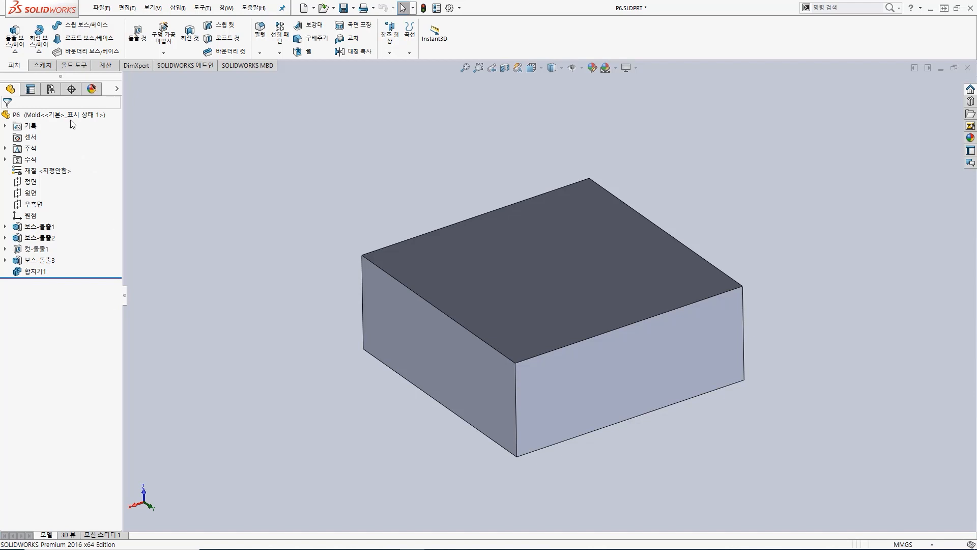
pyautogui.click(50, 89)
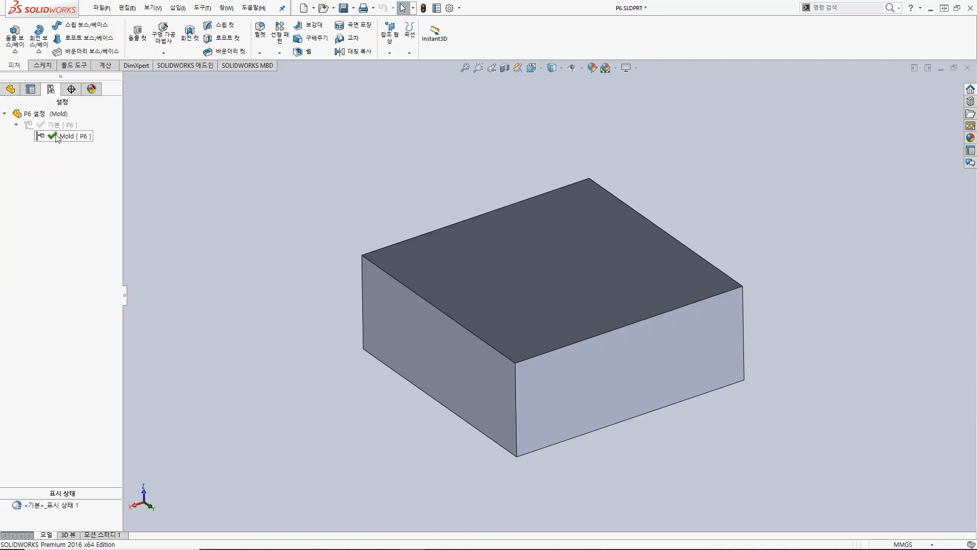
# - Add a derived configuration named TestMold under the default (기본) configuration
pyautogui.rightClick(57, 137)
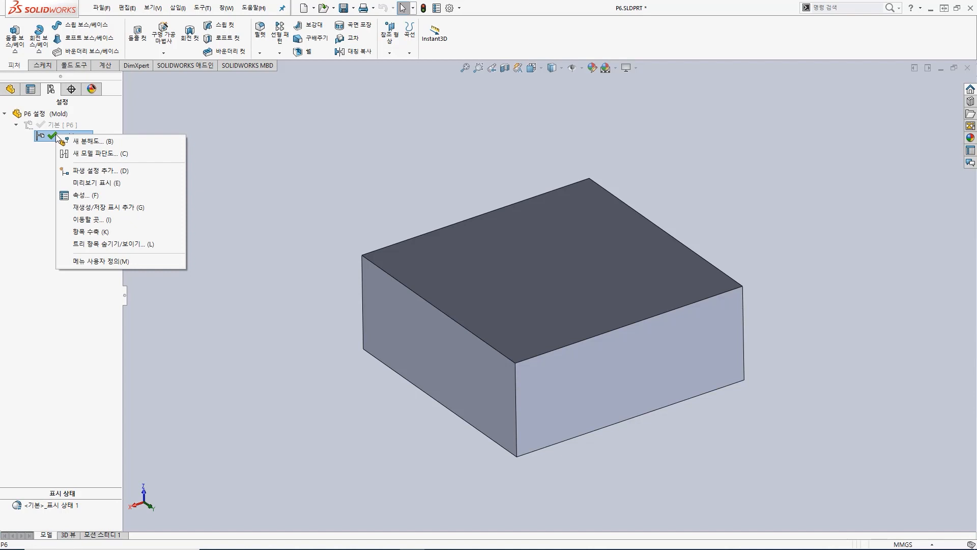
pyautogui.click(41, 163)
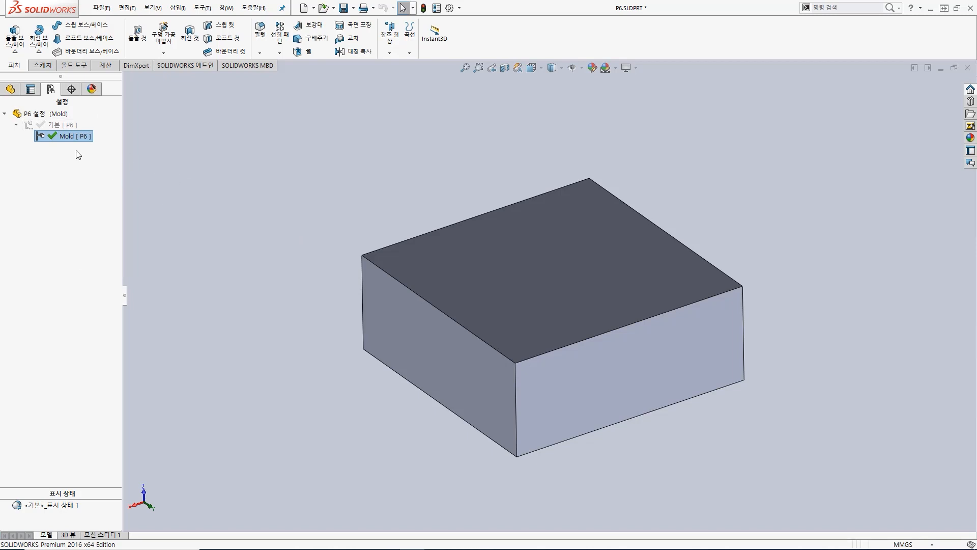
pyautogui.click(56, 125)
pyautogui.rightClick(53, 125)
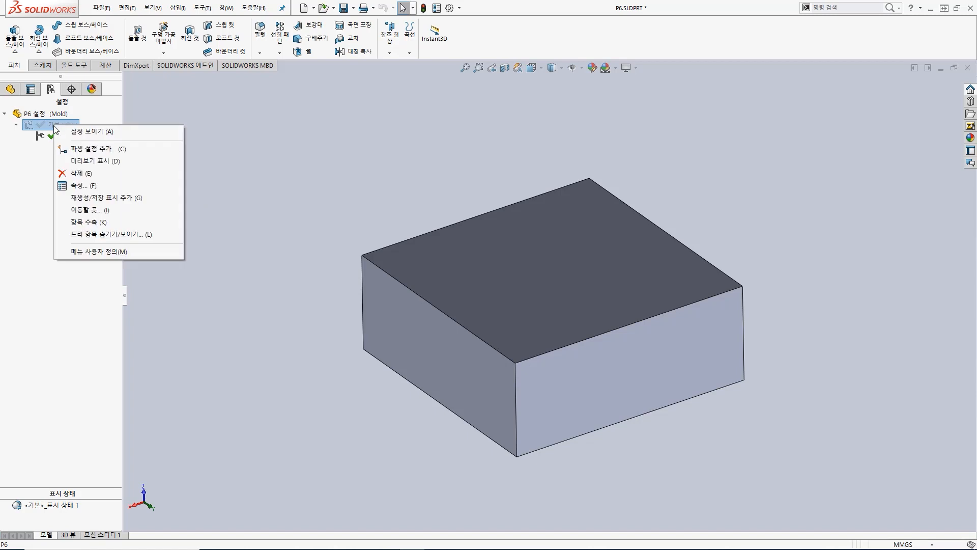
pyautogui.click(71, 150)
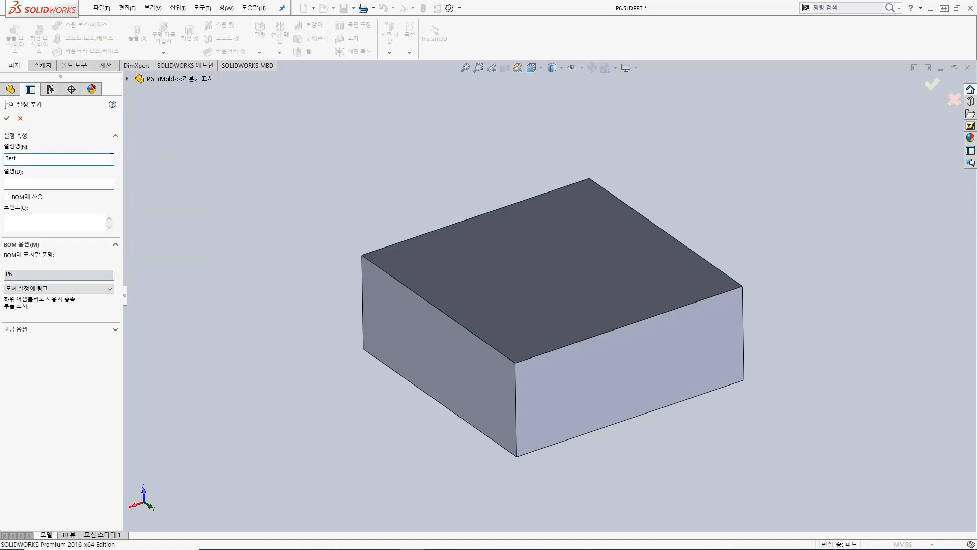
pyautogui.write('TestMold')
pyautogui.press('Return')
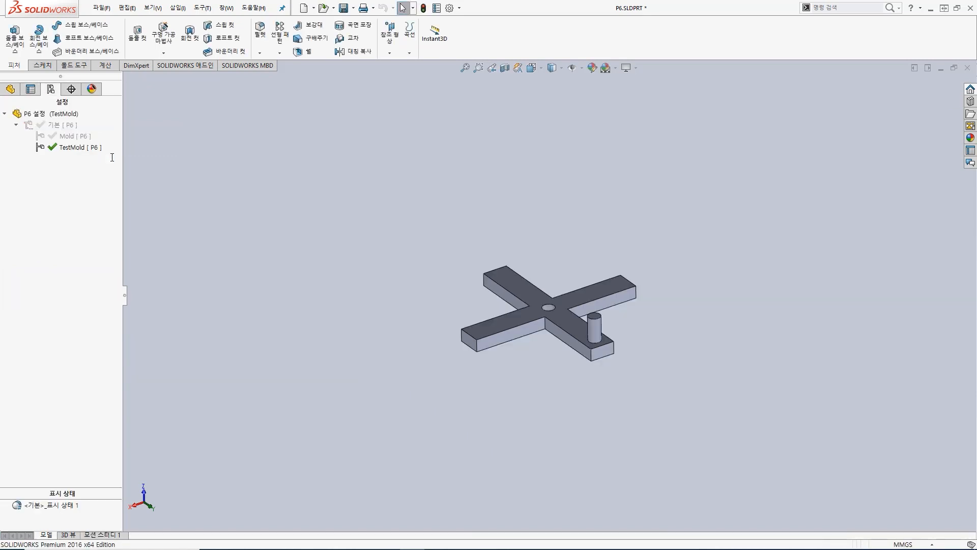
# - Examine the feature list of the TestMold configuration and its place under the default configuration
pyautogui.click(56, 127)
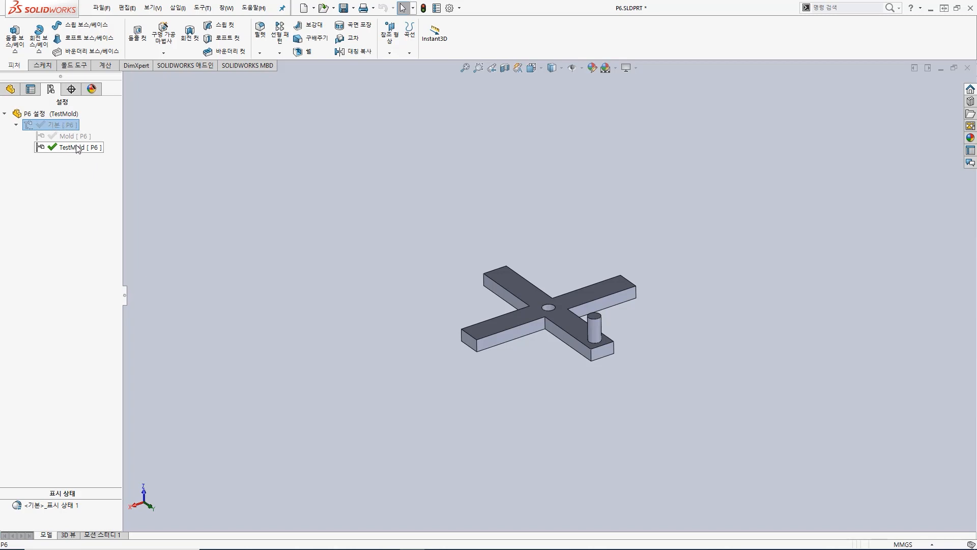
pyautogui.click(10, 89)
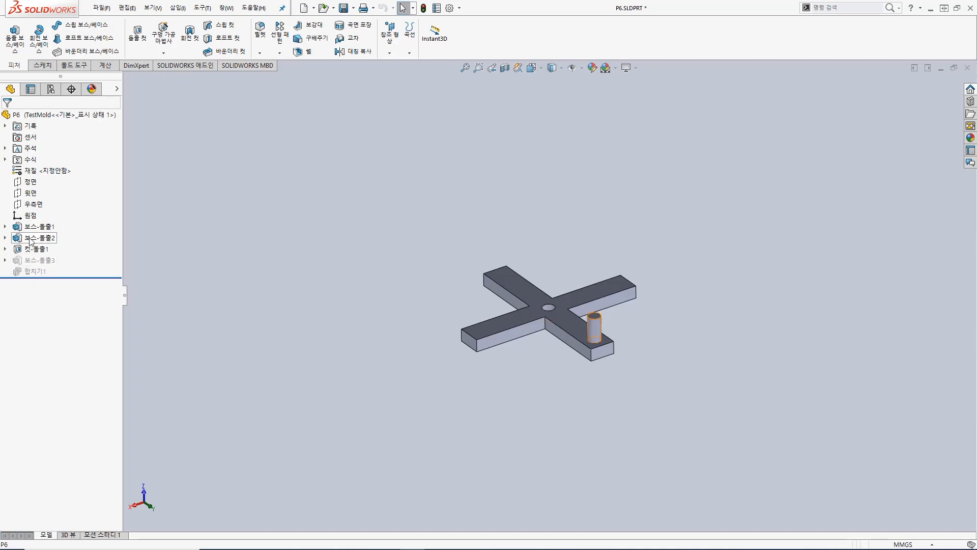
pyautogui.click(55, 91)
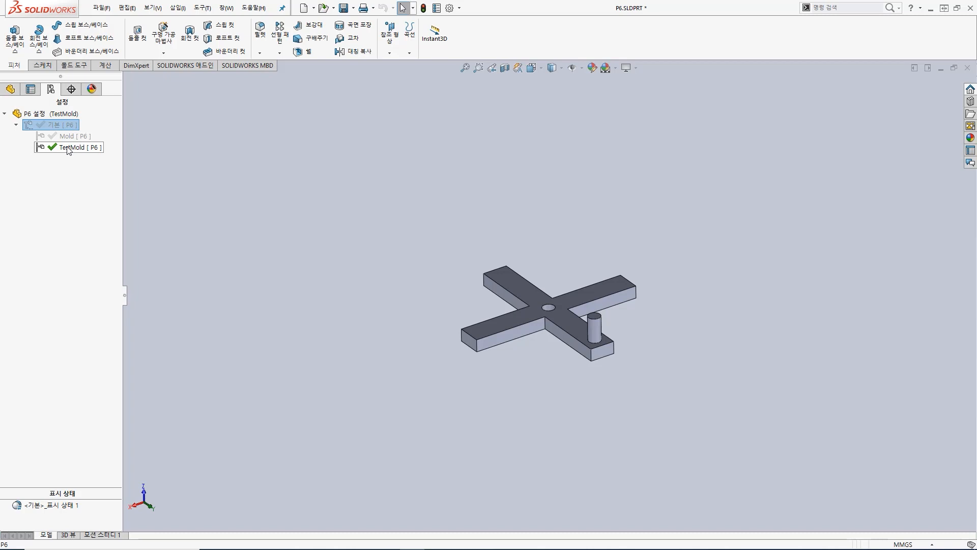
pyautogui.click(10, 89)
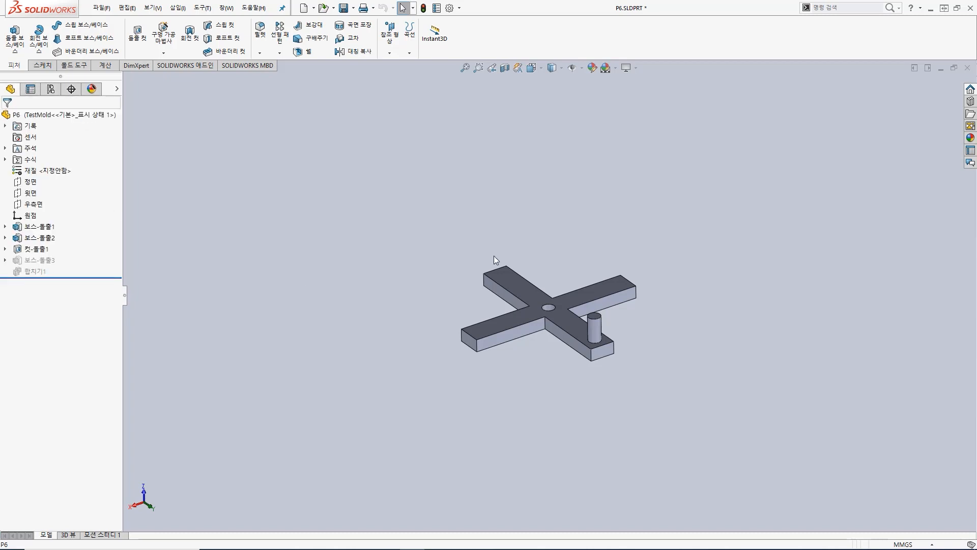
# - Sketch a corner rectangle about 89 by 101 mm around the cross, on the cross's upper face
pyautogui.moveTo(544, 338); pyautogui.dragTo(524, 253, button='middle')
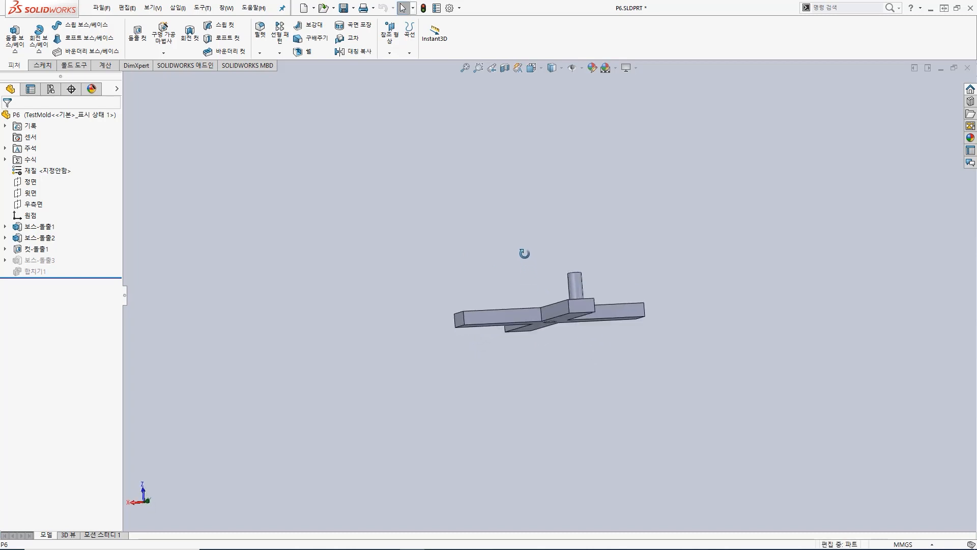
pyautogui.moveTo(516, 356); pyautogui.dragTo(509, 395, button='middle')
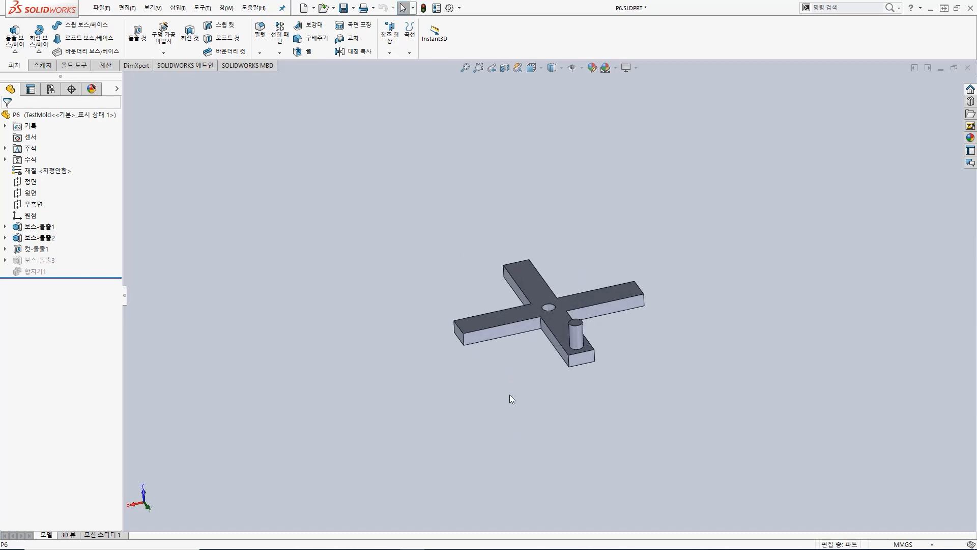
pyautogui.click(509, 315)
pyautogui.click(9, 41)
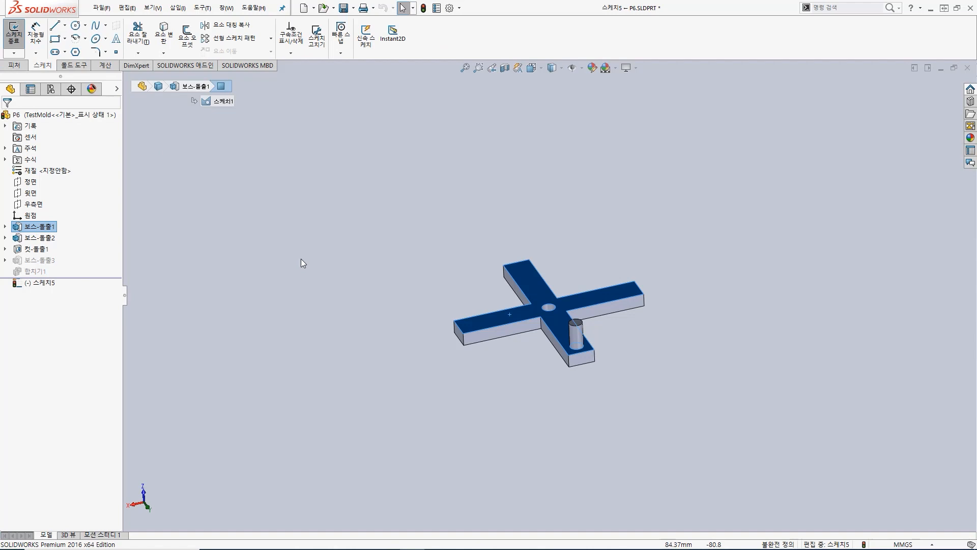
pyautogui.click(55, 38)
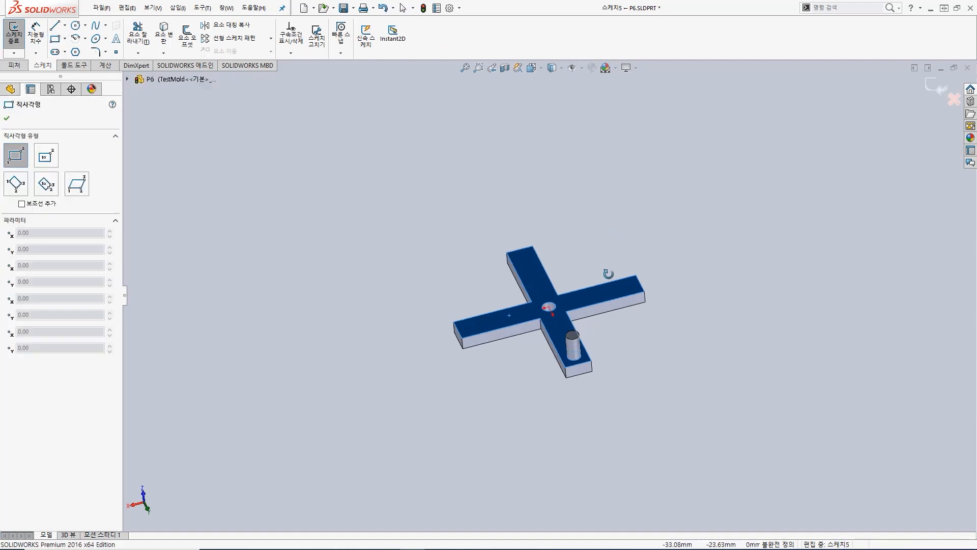
pyautogui.click(397, 195)
pyautogui.click(710, 391)
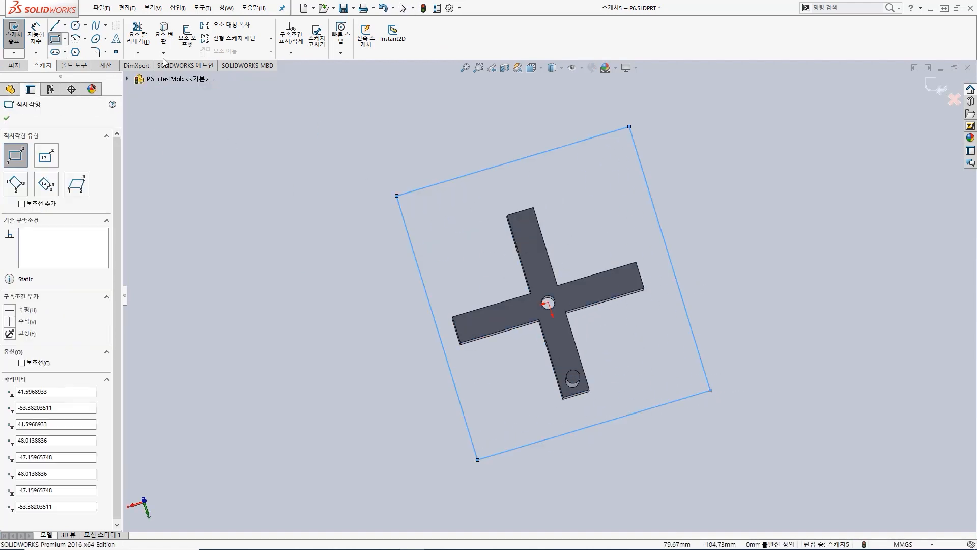
pyautogui.press('Escape')
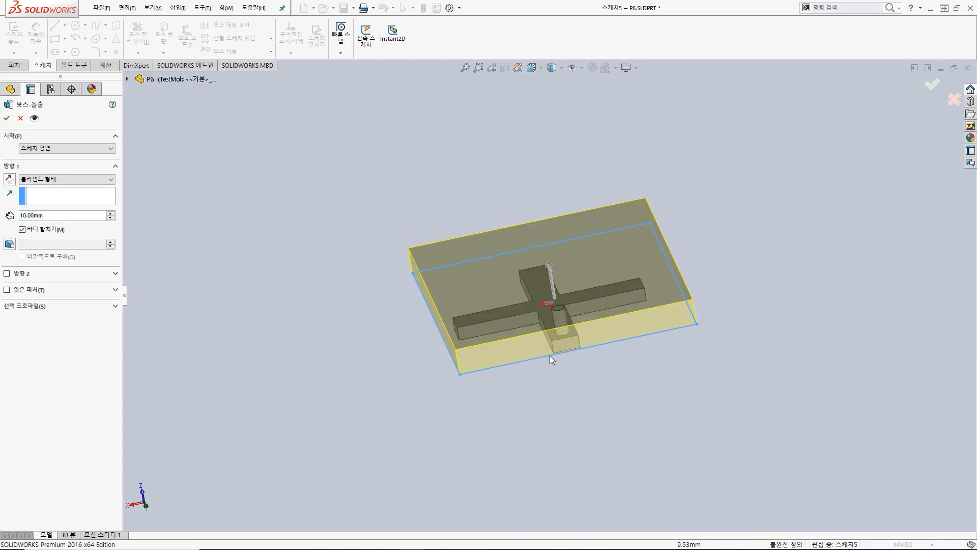
# - Extrude the rectangle 10 mm as a blind boss merged with the cross
pyautogui.moveTo(546, 352); pyautogui.dragTo(536, 300, button='middle')
pyautogui.click(7, 118)
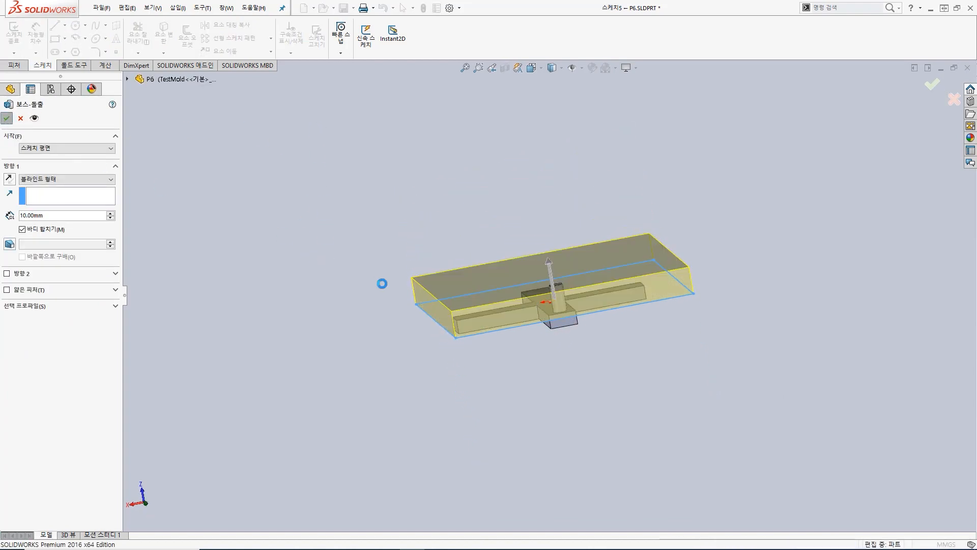
pyautogui.moveTo(392, 273); pyautogui.dragTo(370, 279, button='middle')
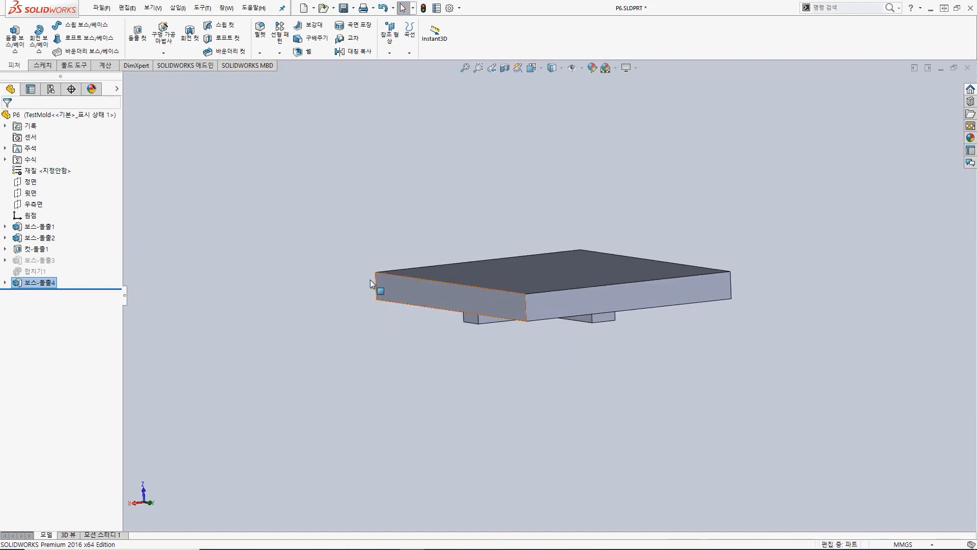
pyautogui.click(189, 275)
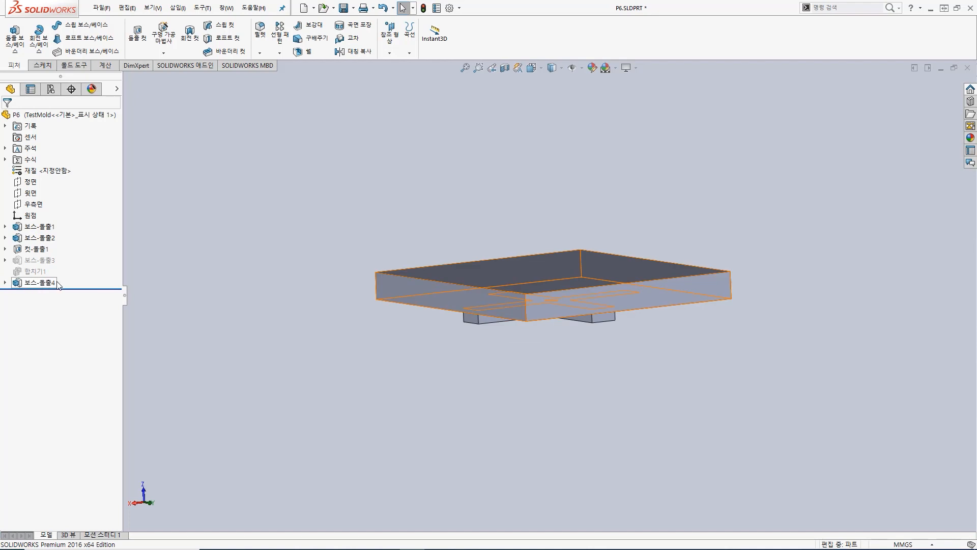
# - Try to delete the TestMold configuration while it is active
pyautogui.click(50, 89)
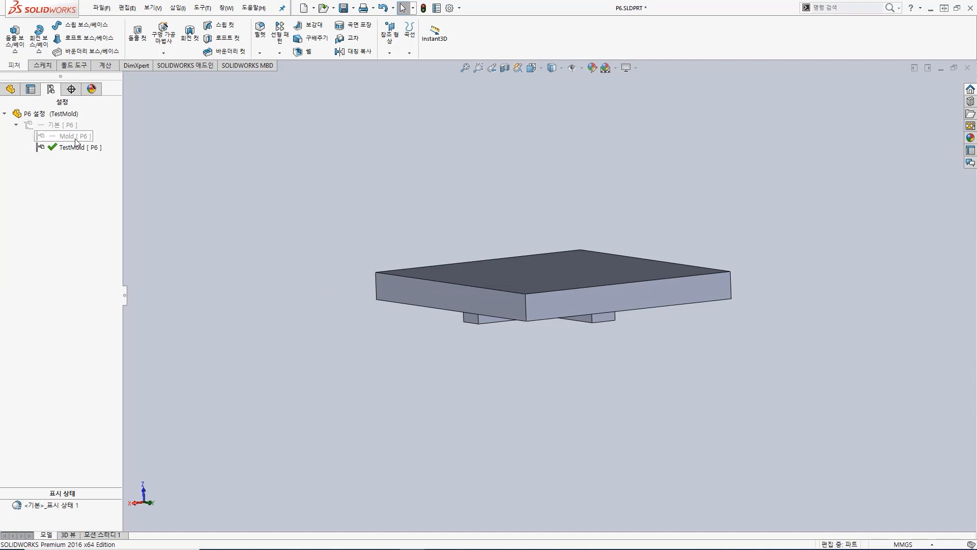
pyautogui.click(10, 89)
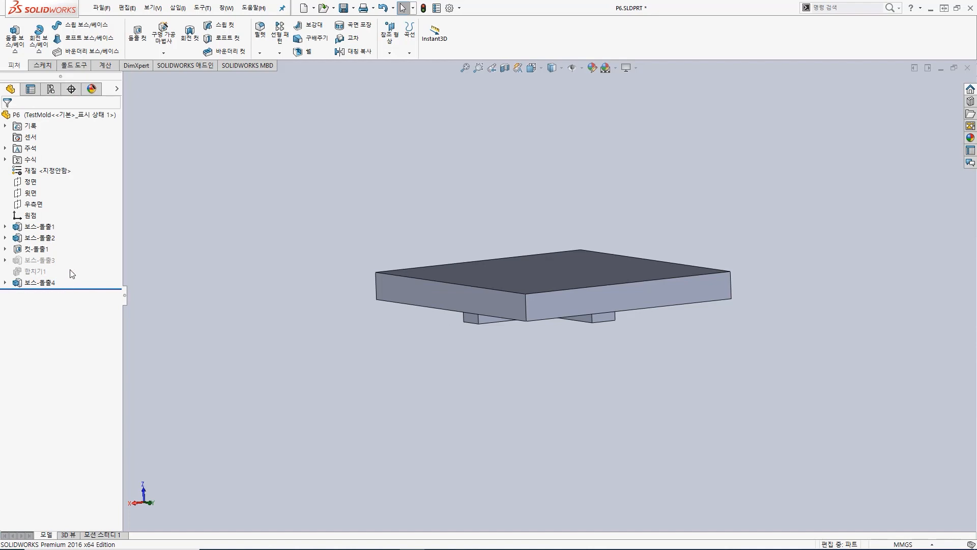
pyautogui.click(51, 90)
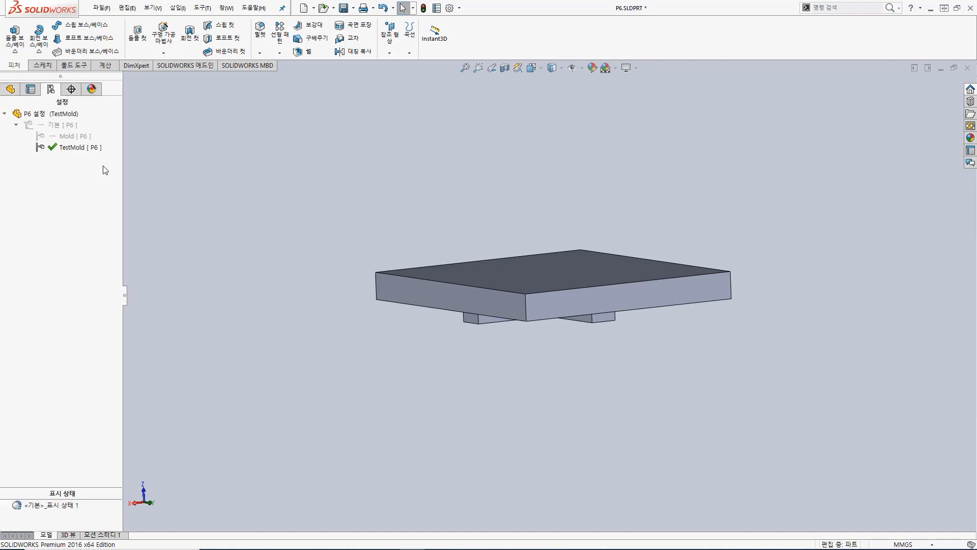
pyautogui.rightClick(73, 150)
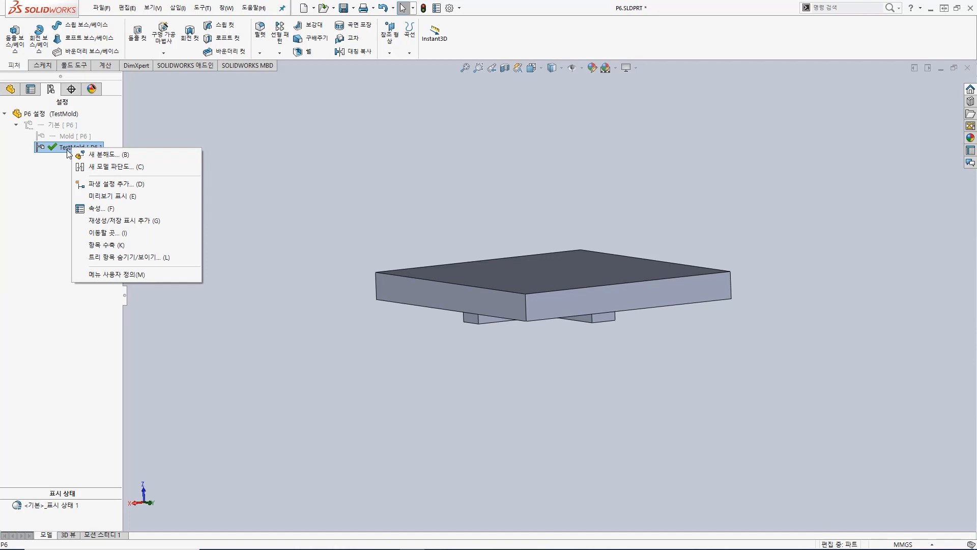
pyautogui.click(60, 149)
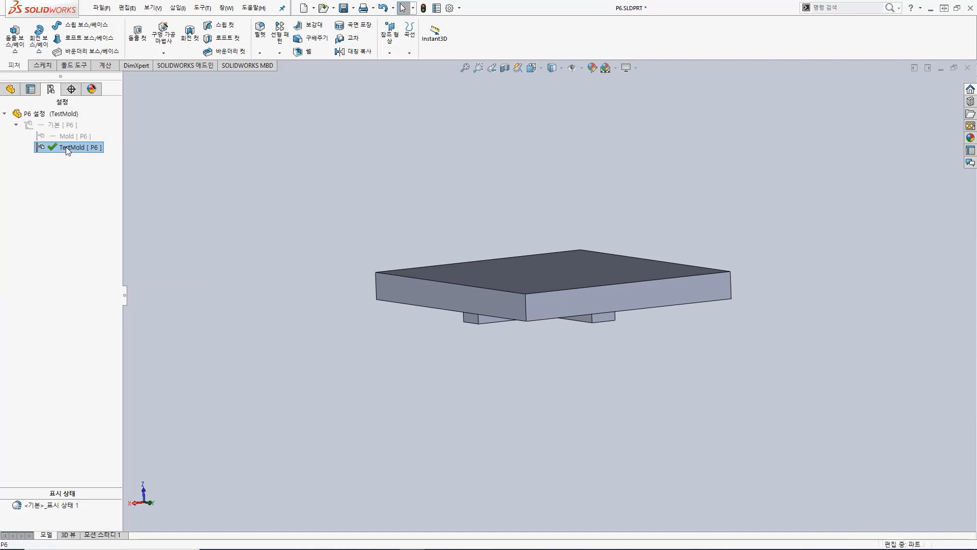
pyautogui.press('Delete')
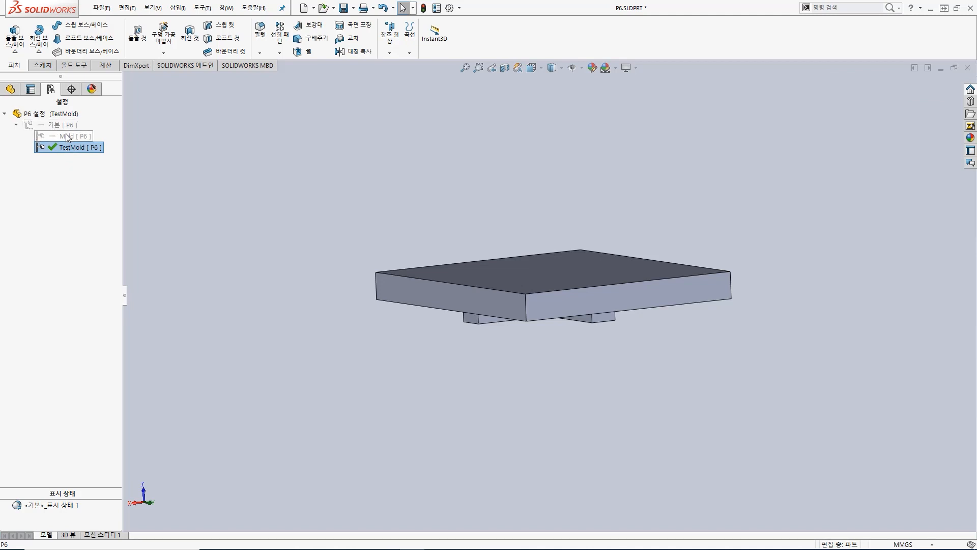
# - Activate the Mold configuration and add a derived configuration named Top plate under it
pyautogui.doubleClick(65, 135)
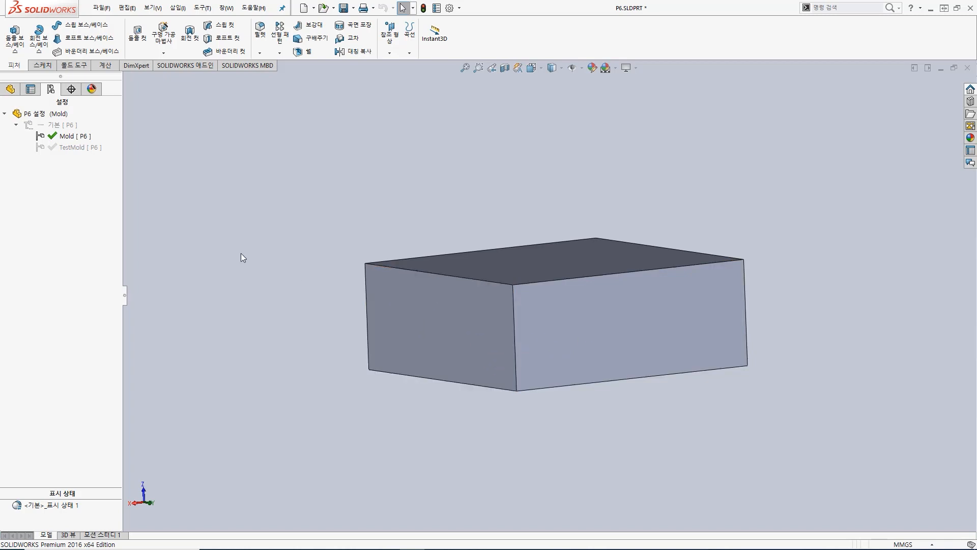
pyautogui.rightClick(69, 140)
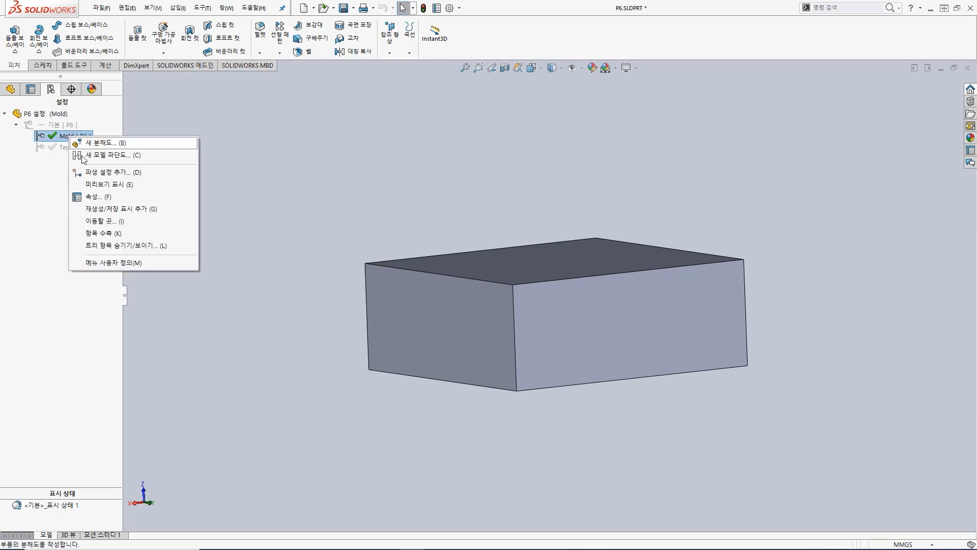
pyautogui.click(97, 173)
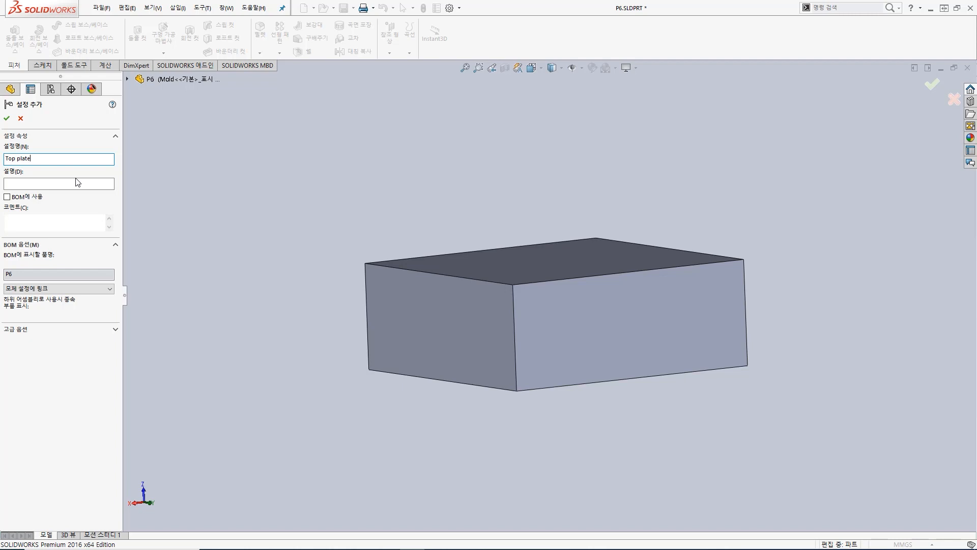
pyautogui.press('Return')
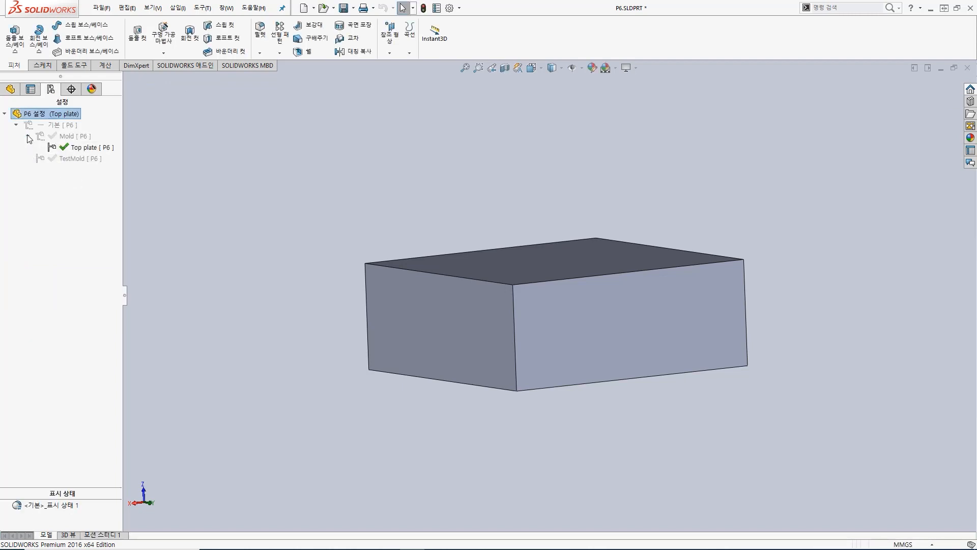
# - Add a second derived configuration named Bottom Plate under the Mold configuration
pyautogui.click(67, 137)
pyautogui.rightClick(67, 138)
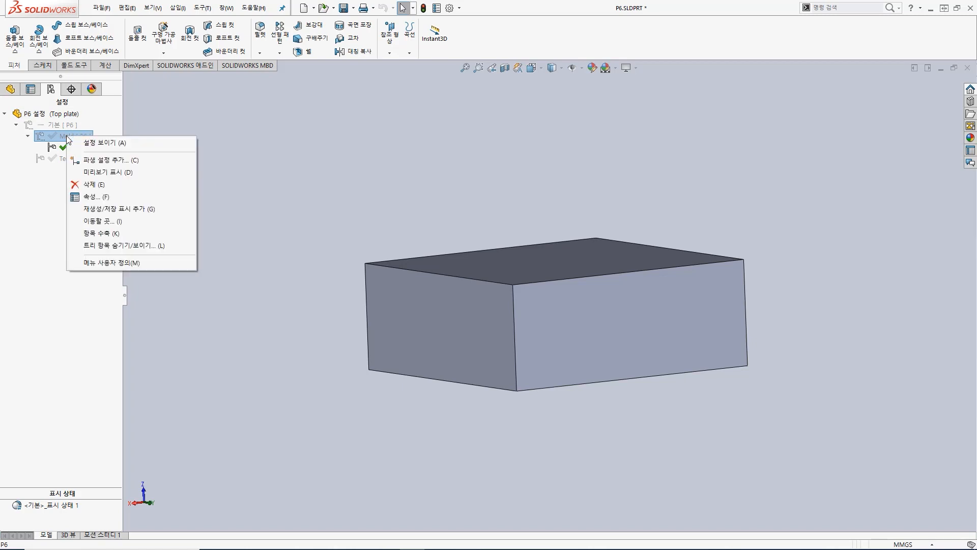
pyautogui.click(84, 157)
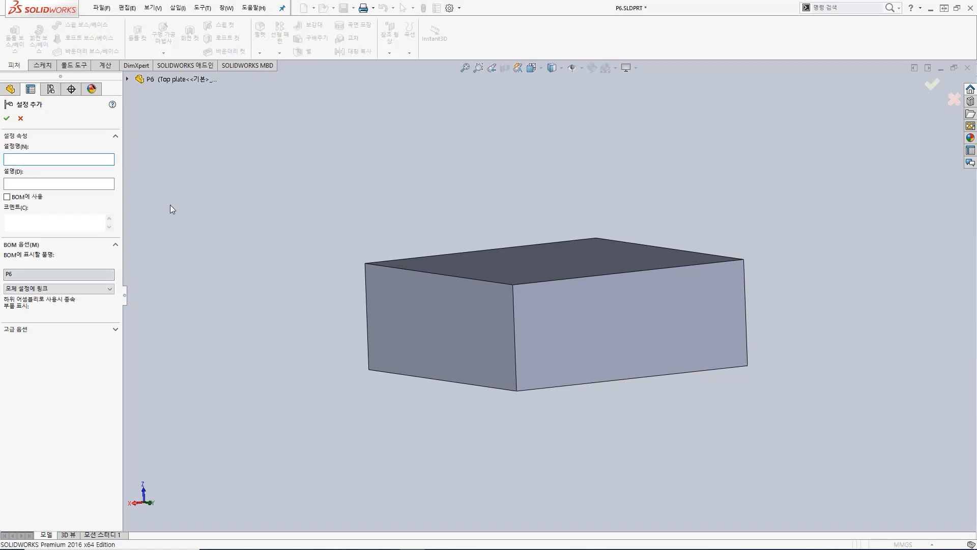
pyautogui.write('Bottom Plate')
pyautogui.press('Return')
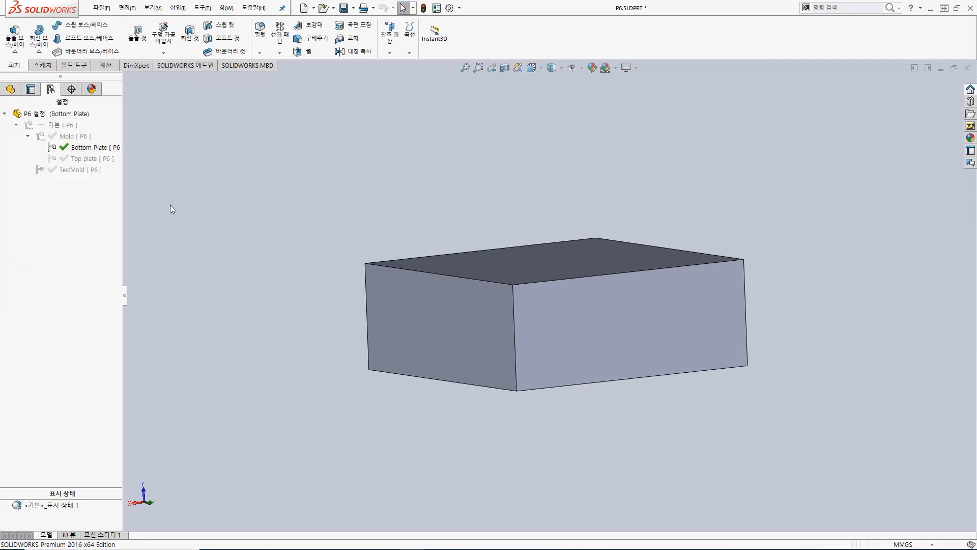
# - Switch between the Top plate and Bottom Plate configurations to compare them, ending with Bottom Plate active
pyautogui.moveTo(81, 159); pyautogui.dragTo(93, 149)
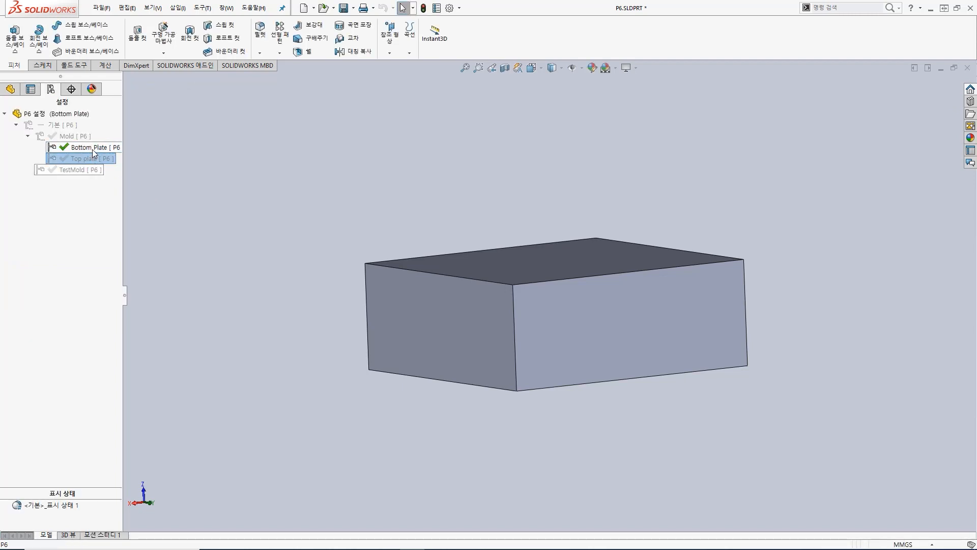
pyautogui.doubleClick(91, 158)
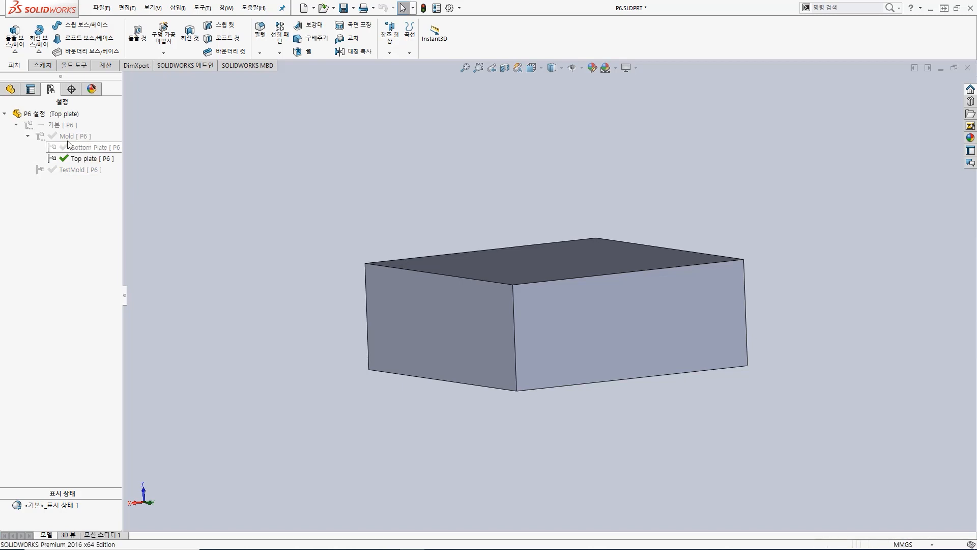
pyautogui.doubleClick(77, 148)
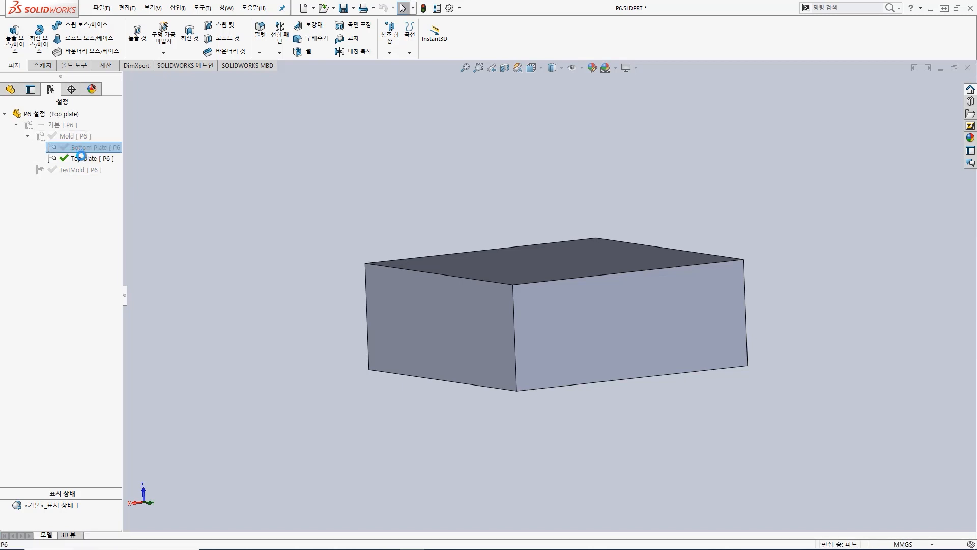
pyautogui.doubleClick(81, 156)
pyautogui.doubleClick(82, 146)
pyautogui.click(84, 158)
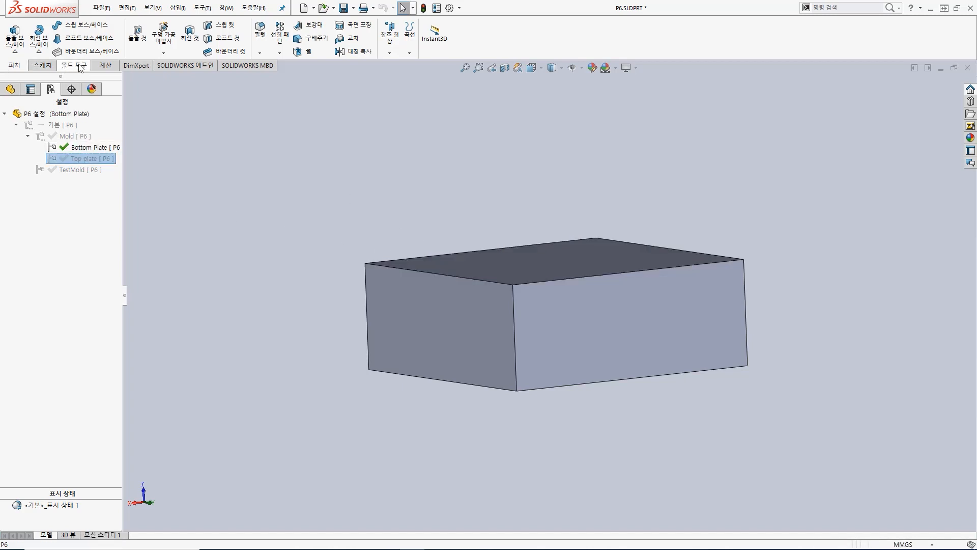
# - Measure the length of the mold block's vertical corner edge
pyautogui.click(103, 65)
pyautogui.click(36, 34)
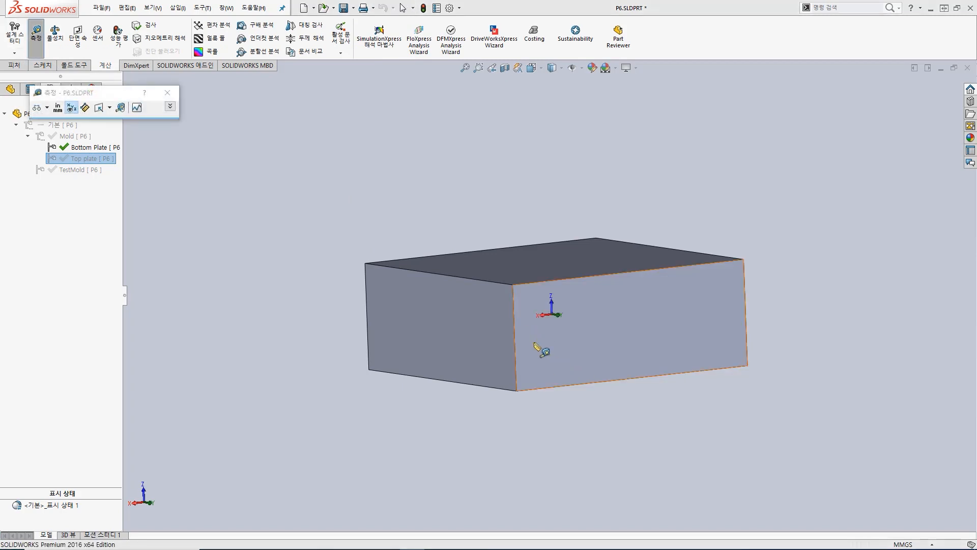
pyautogui.click(515, 334)
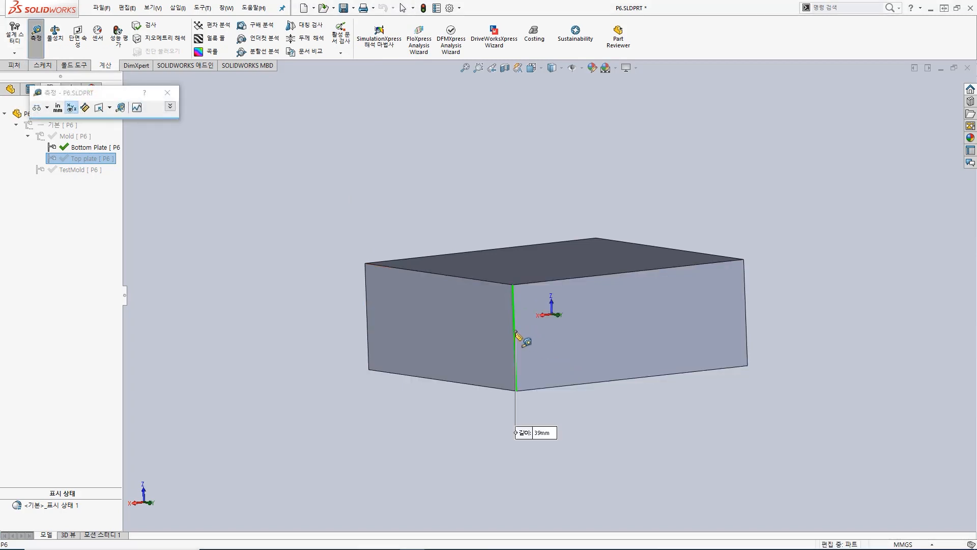
pyautogui.moveTo(514, 366); pyautogui.dragTo(483, 373, button='middle')
pyautogui.press('Escape')
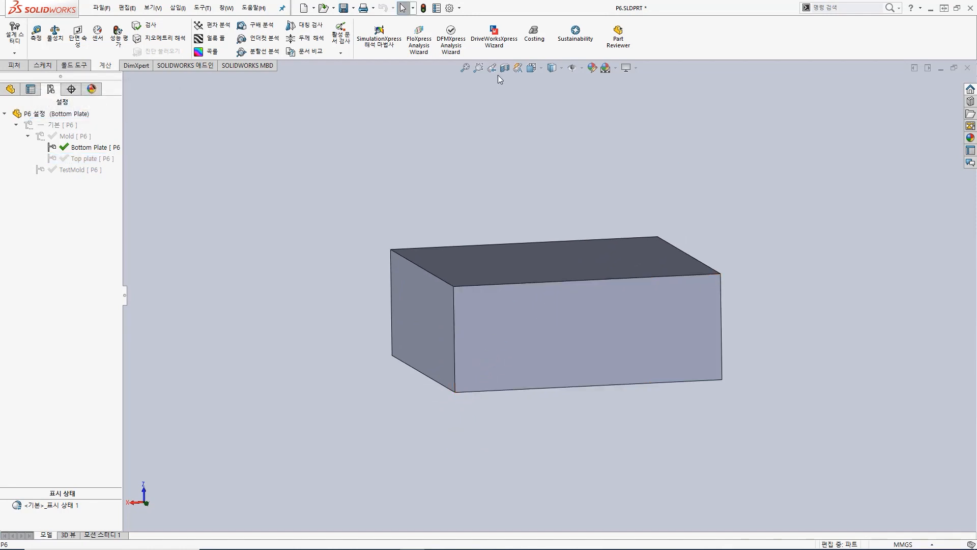
# - Show the mold block with hidden lines visible to examine the cavity from the side
pyautogui.click(552, 67)
pyautogui.click(553, 125)
pyautogui.moveTo(496, 249); pyautogui.dragTo(473, 268, button='middle')
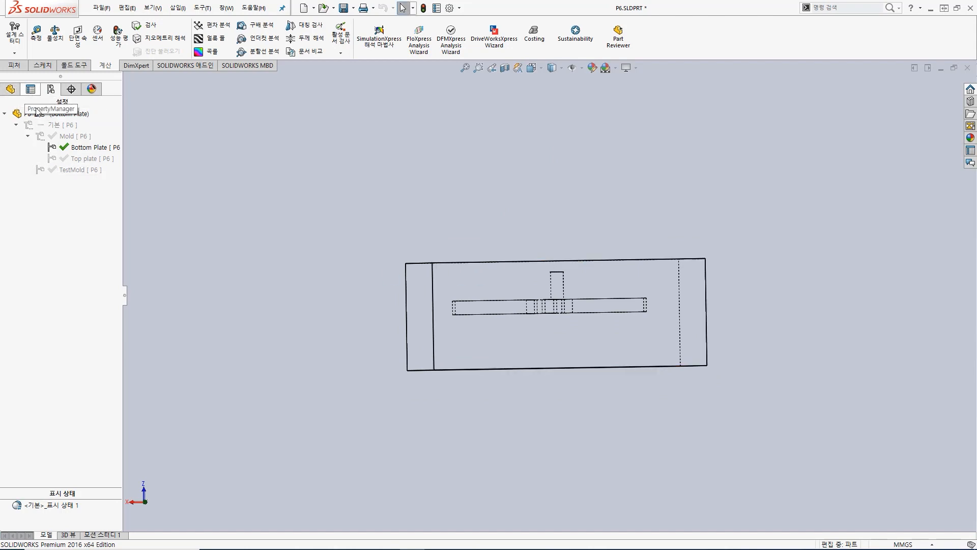
# - Edit the mold block's boss extrusion and set its Direction 2 blind depth to 20 mm
pyautogui.click(19, 91)
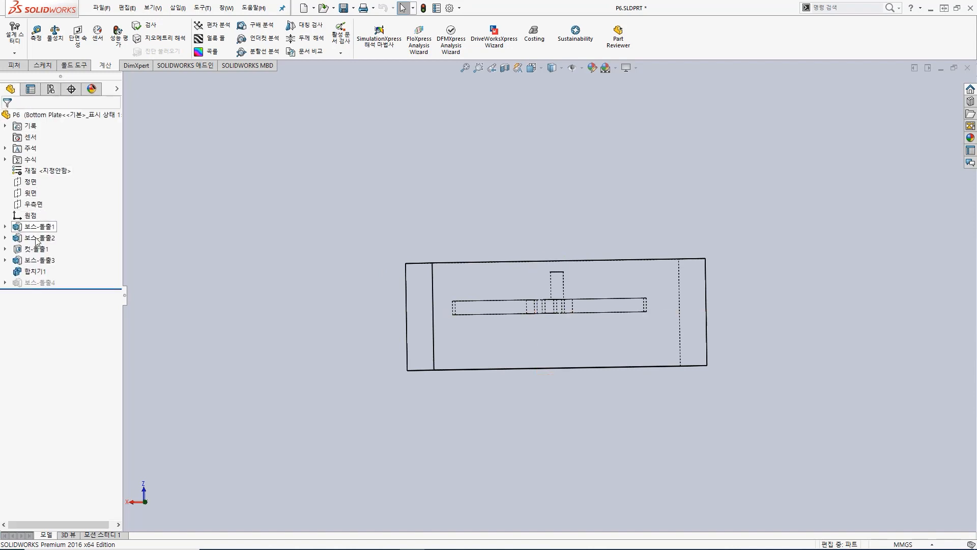
pyautogui.rightClick(34, 262)
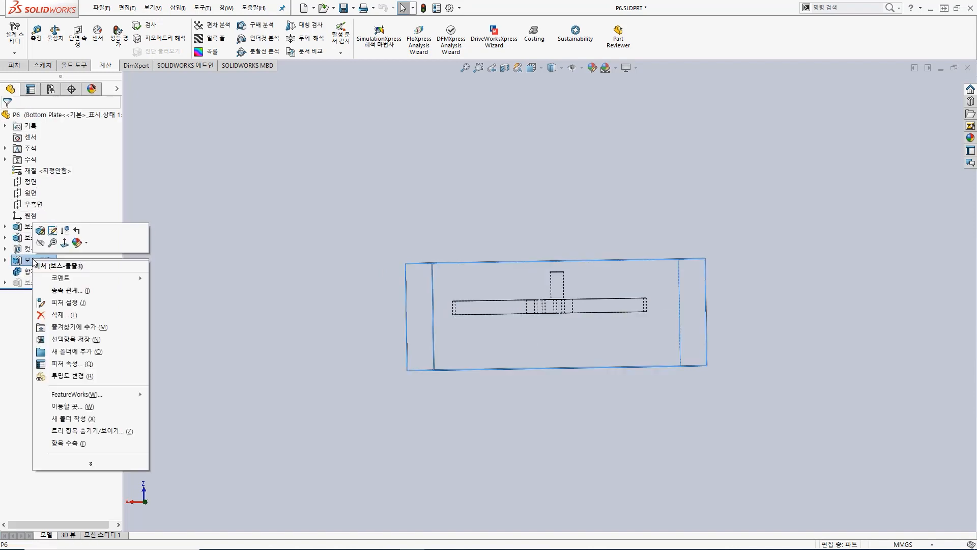
pyautogui.click(42, 228)
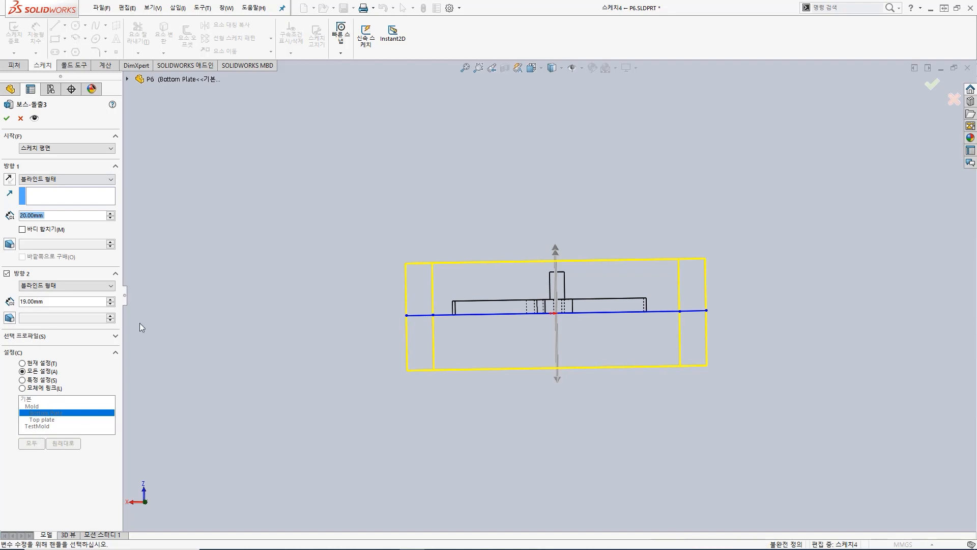
pyautogui.click(7, 273)
pyautogui.click(6, 273)
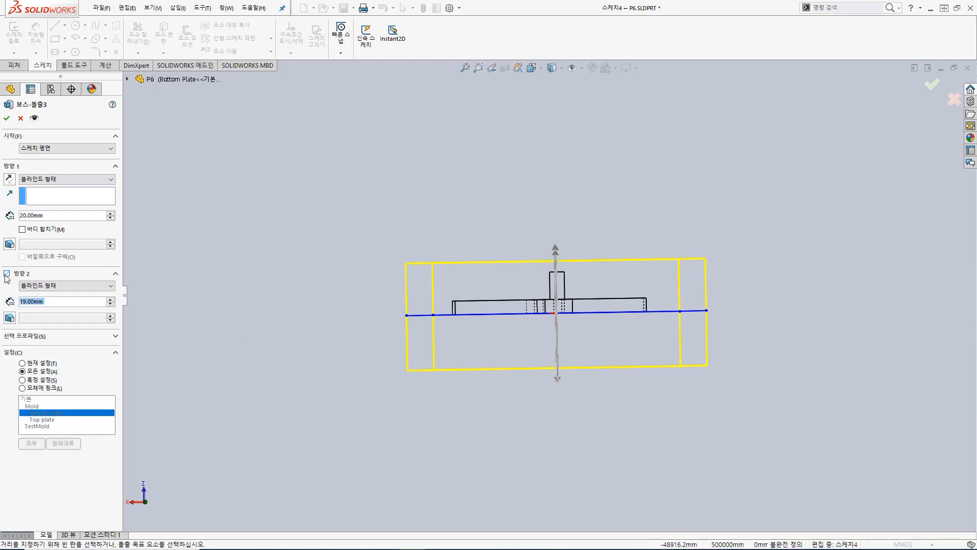
pyautogui.write('20')
pyautogui.press('Return')
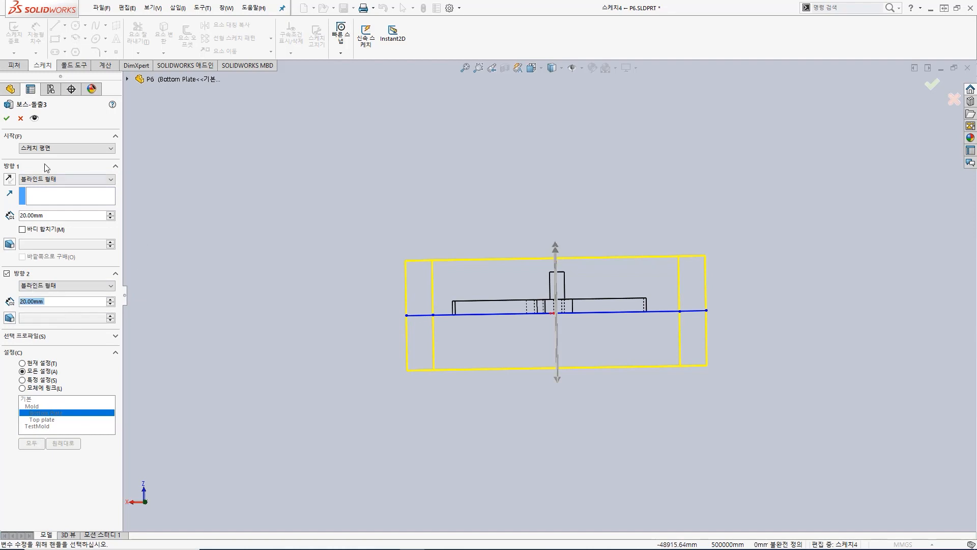
pyautogui.click(6, 118)
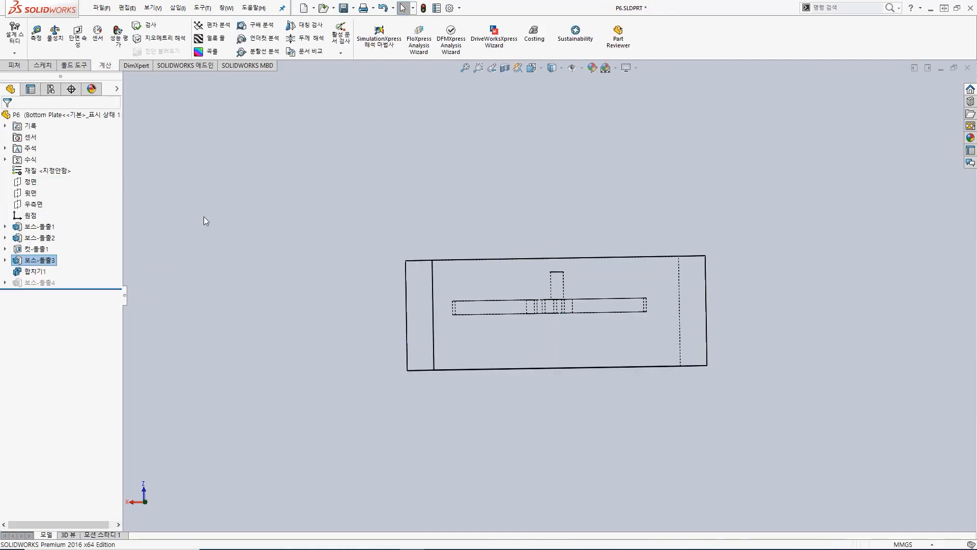
# - Return to the shaded display with edges and sketch a 100 by 100 mm corner rectangle covering the block's upper face
pyautogui.click(51, 89)
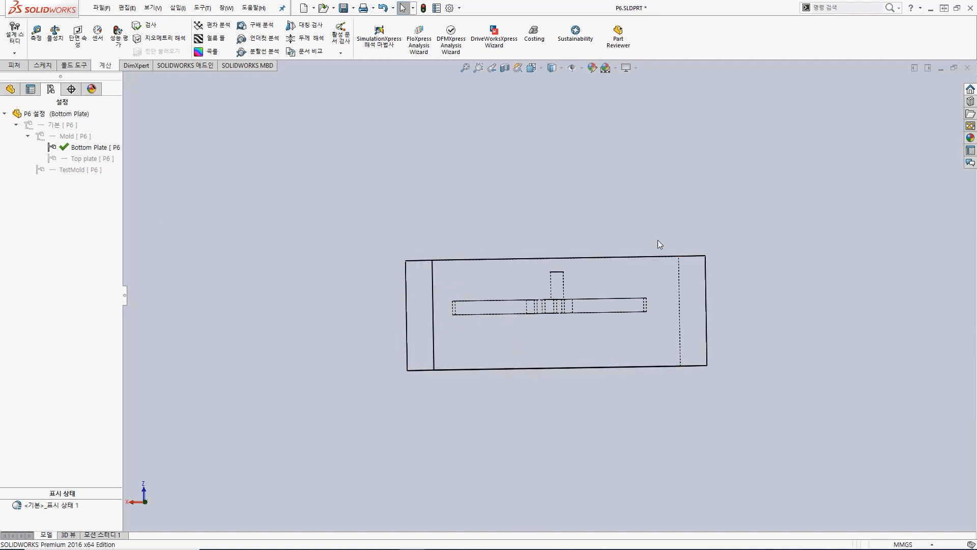
pyautogui.moveTo(568, 196); pyautogui.dragTo(566, 384, button='middle')
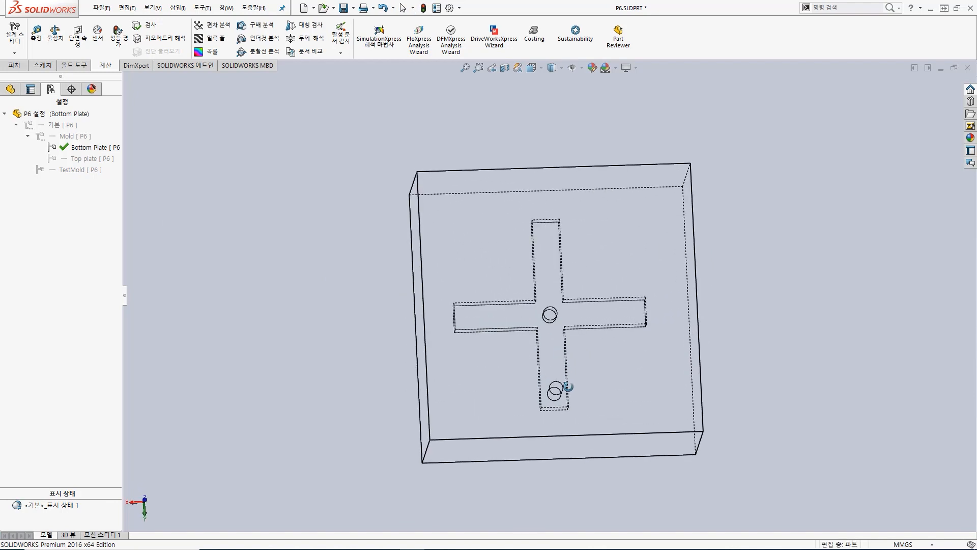
pyautogui.click(633, 242)
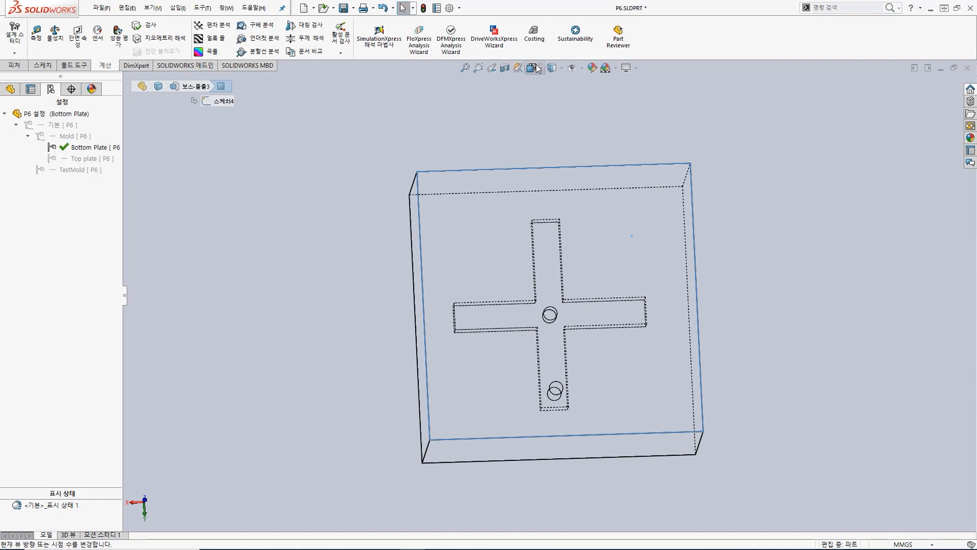
pyautogui.click(552, 69)
pyautogui.click(549, 138)
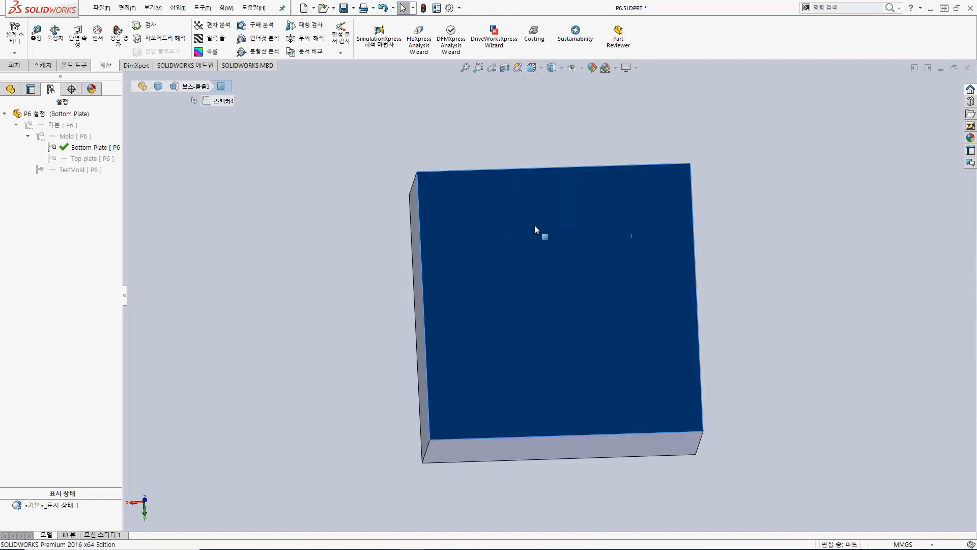
pyautogui.moveTo(542, 237); pyautogui.dragTo(535, 251, button='middle')
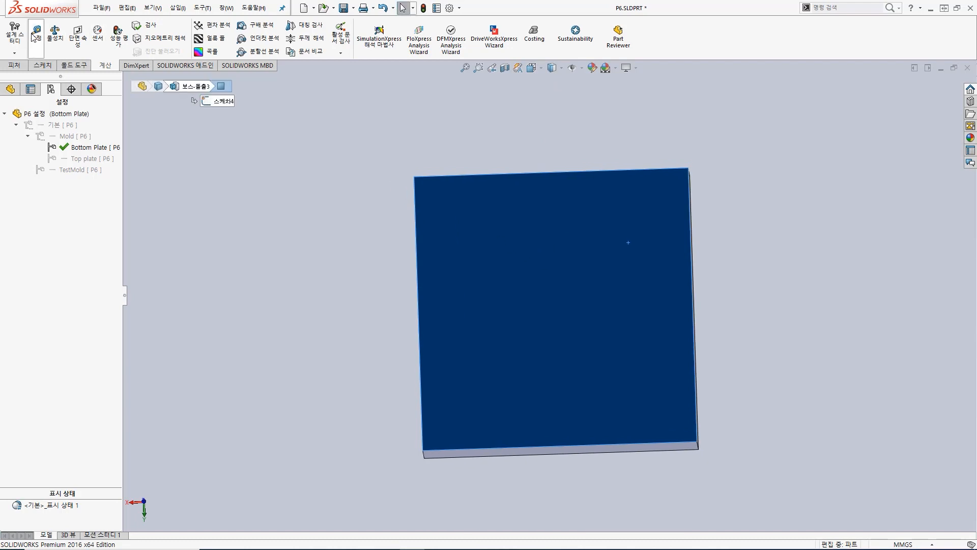
pyautogui.click(43, 65)
pyautogui.click(115, 53)
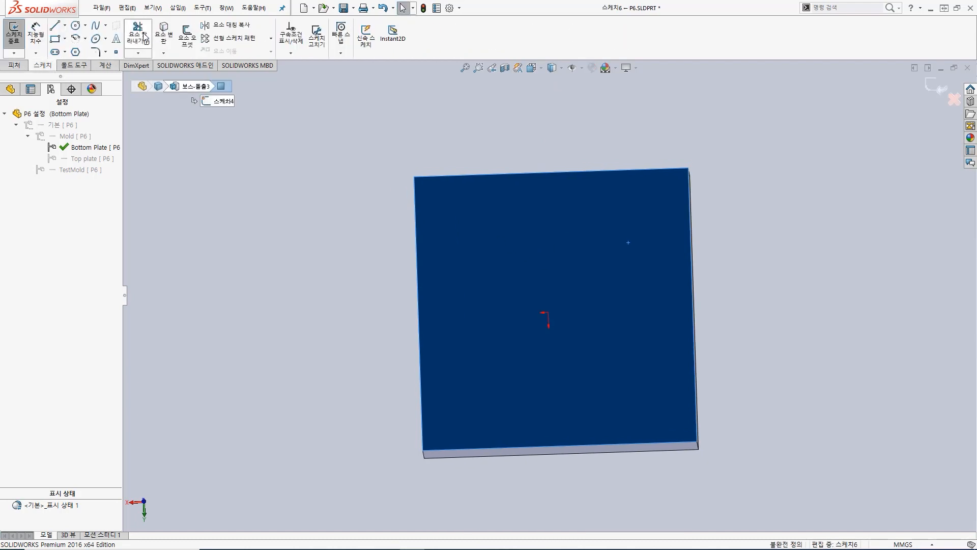
pyautogui.click(56, 40)
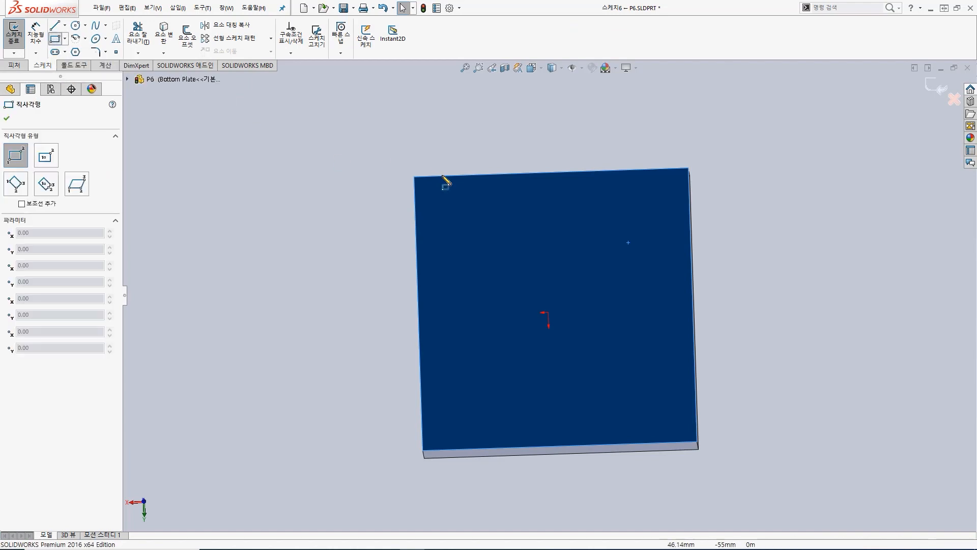
pyautogui.click(415, 177)
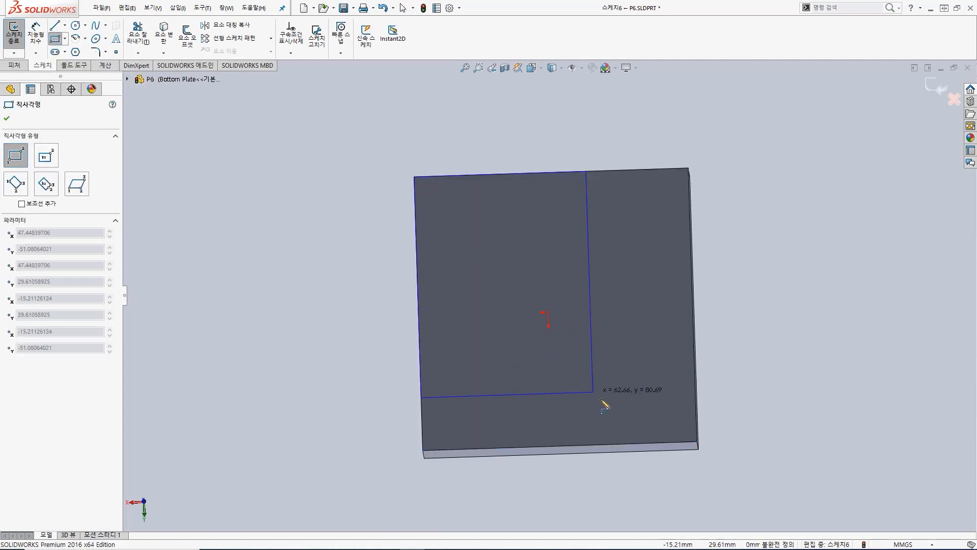
pyautogui.click(697, 441)
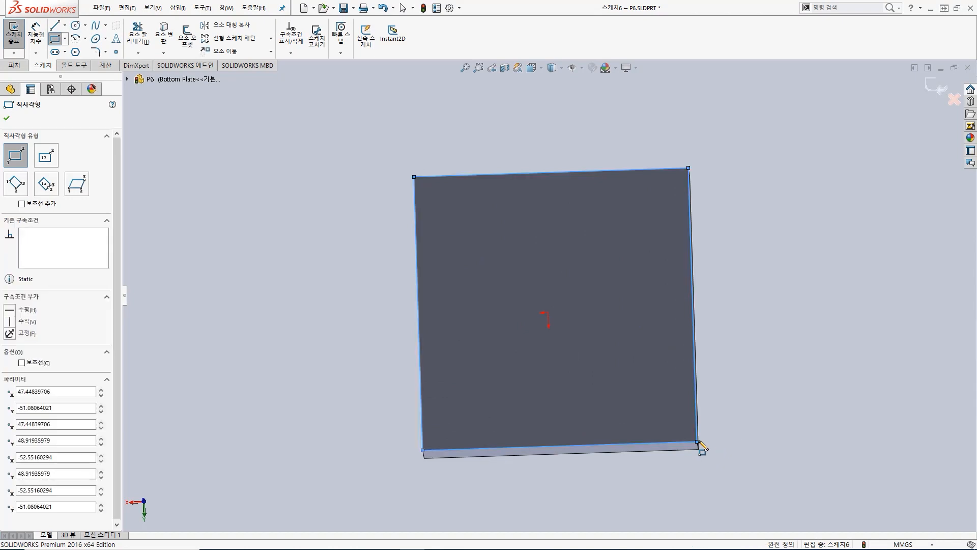
# - Cut the rectangle 18 mm blind down into the block and inspect the exposed cross-shaped cavity
pyautogui.click(13, 37)
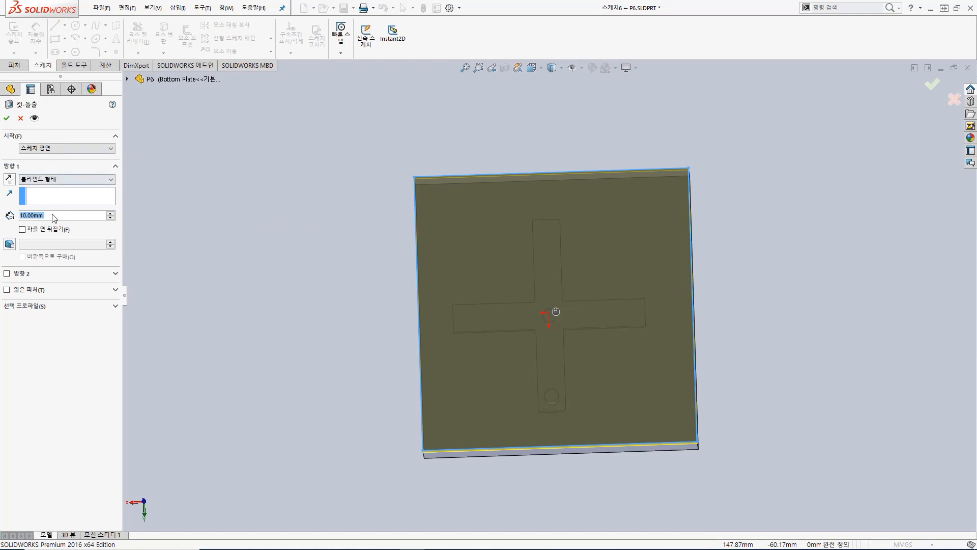
pyautogui.moveTo(565, 371); pyautogui.dragTo(556, 142, button='middle')
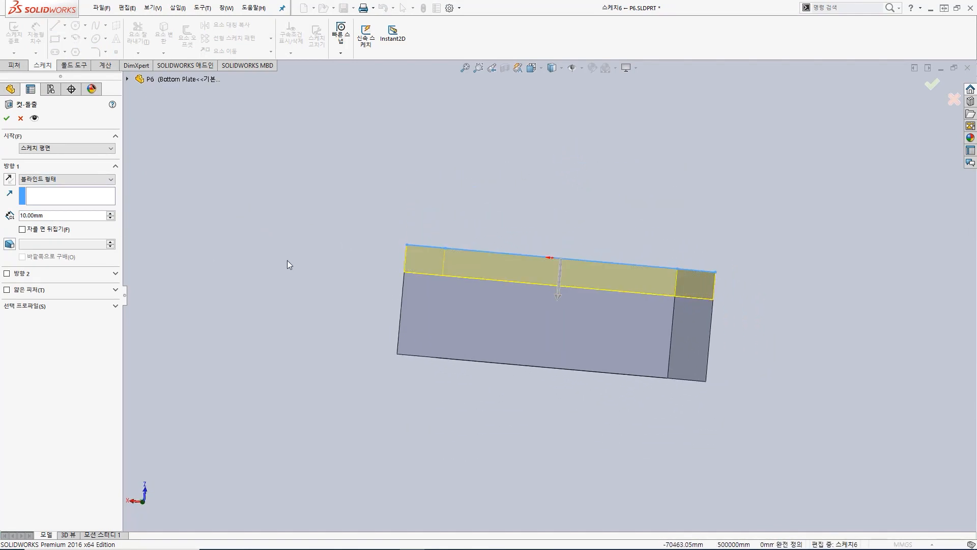
pyautogui.doubleClick(45, 214)
pyautogui.write('18')
pyautogui.press('Return')
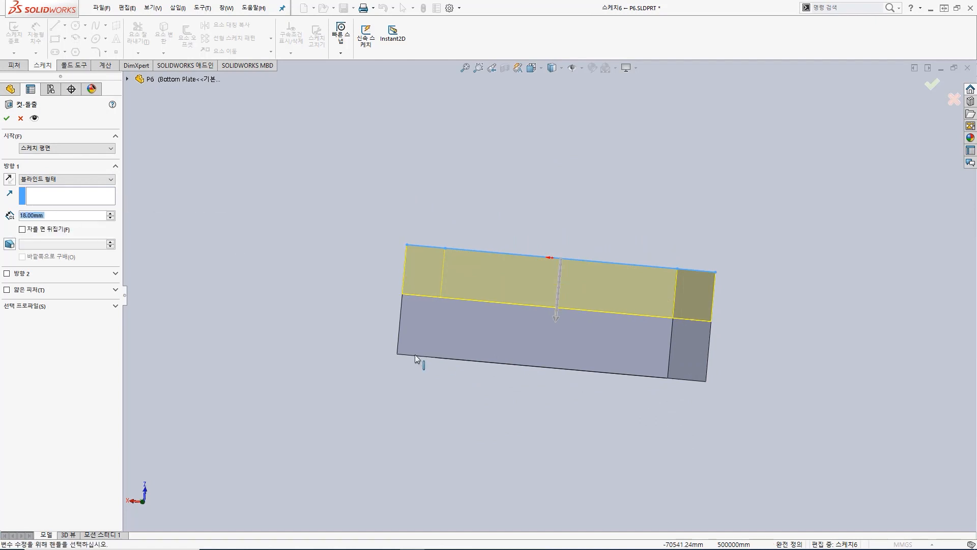
pyautogui.click(6, 119)
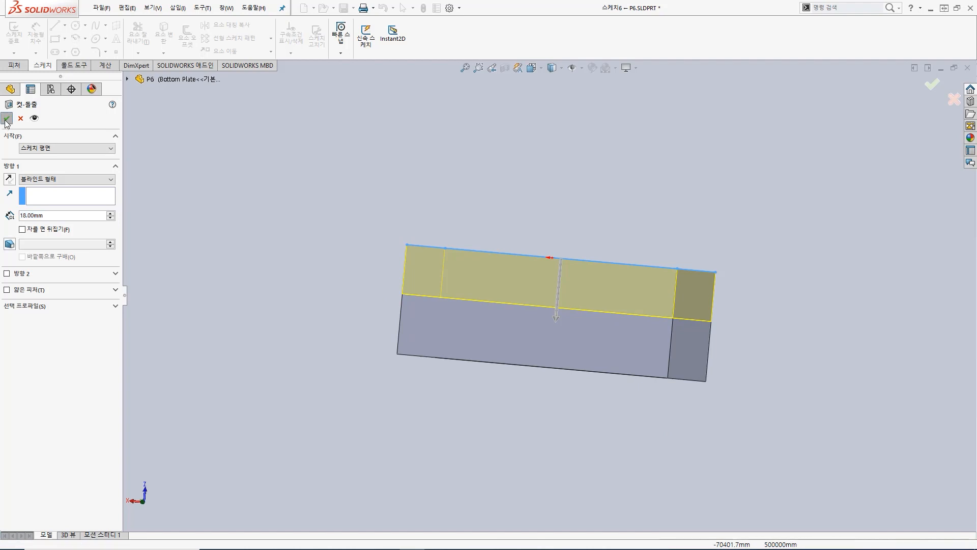
pyautogui.moveTo(548, 330); pyautogui.dragTo(511, 308, button='middle')
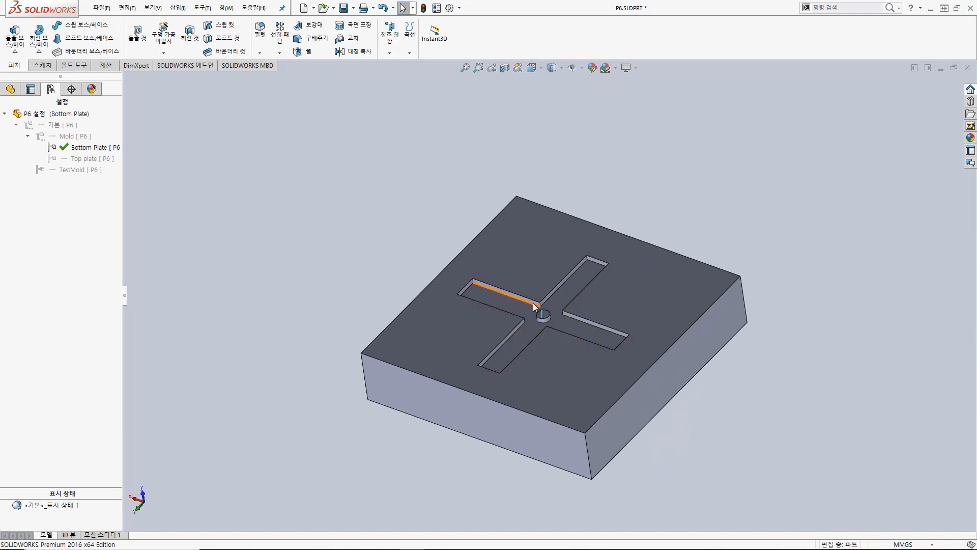
pyautogui.moveTo(551, 354); pyautogui.dragTo(597, 285, button='middle')
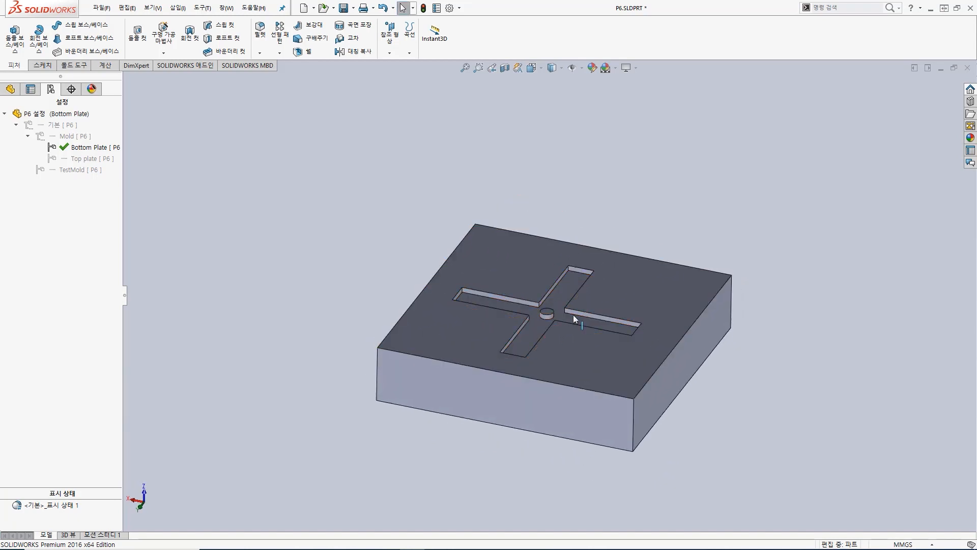
pyautogui.moveTo(537, 341); pyautogui.dragTo(559, 267, button='middle')
pyautogui.moveTo(558, 326); pyautogui.dragTo(556, 329, button='middle')
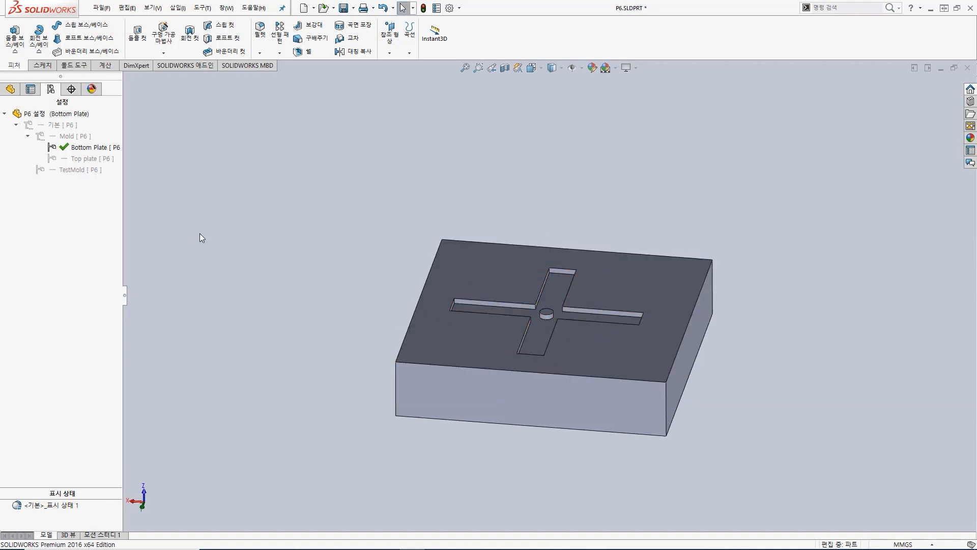
# - Activate the Top plate configuration and show it with hidden lines visible to examine the cavity from the side
pyautogui.doubleClick(90, 159)
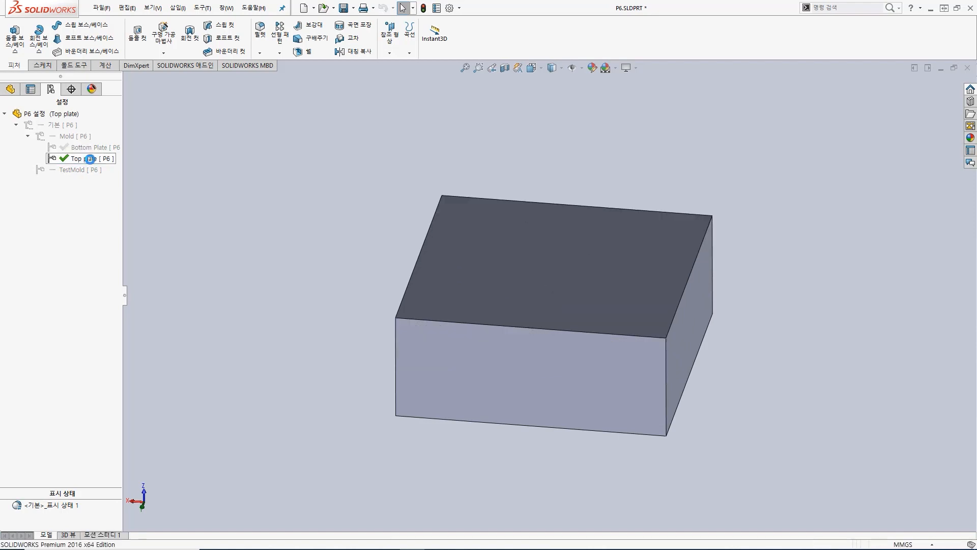
pyautogui.click(553, 67)
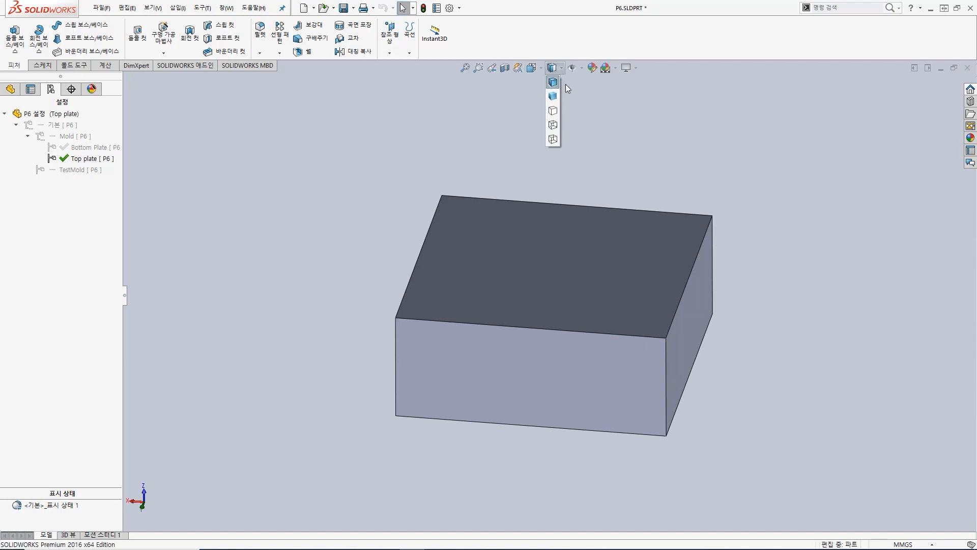
pyautogui.click(555, 124)
pyautogui.moveTo(564, 344); pyautogui.dragTo(565, 277, button='middle')
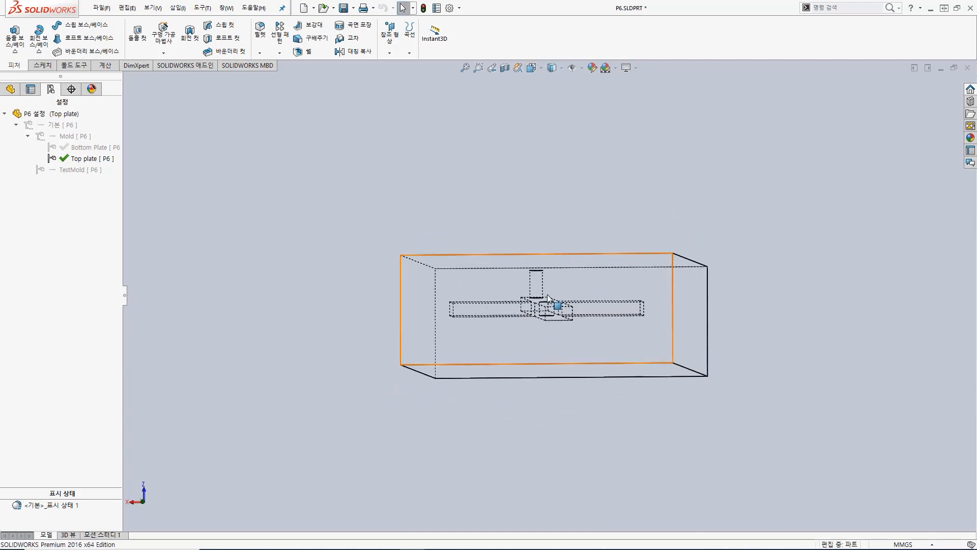
# - Return to the shaded display with edges and sketch on the block's underside, converting the face's outline into sketch lines
pyautogui.click(551, 72)
pyautogui.click(553, 82)
pyautogui.moveTo(548, 161)
pyautogui.mouseDown(button='middle')
pyautogui.moveTo(532, 196)
pyautogui.moveTo(533, 237)
pyautogui.mouseUp(button='middle')
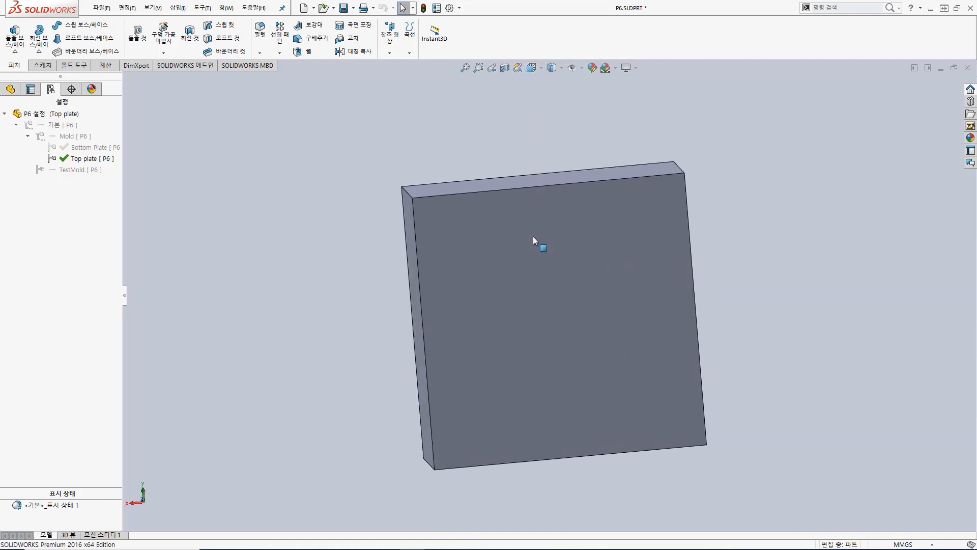
pyautogui.click(529, 335)
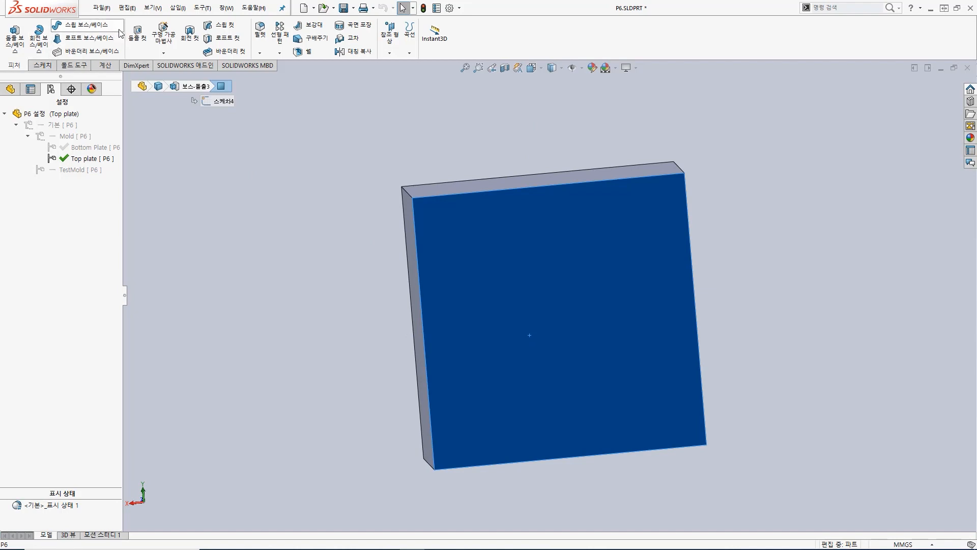
pyautogui.click(133, 39)
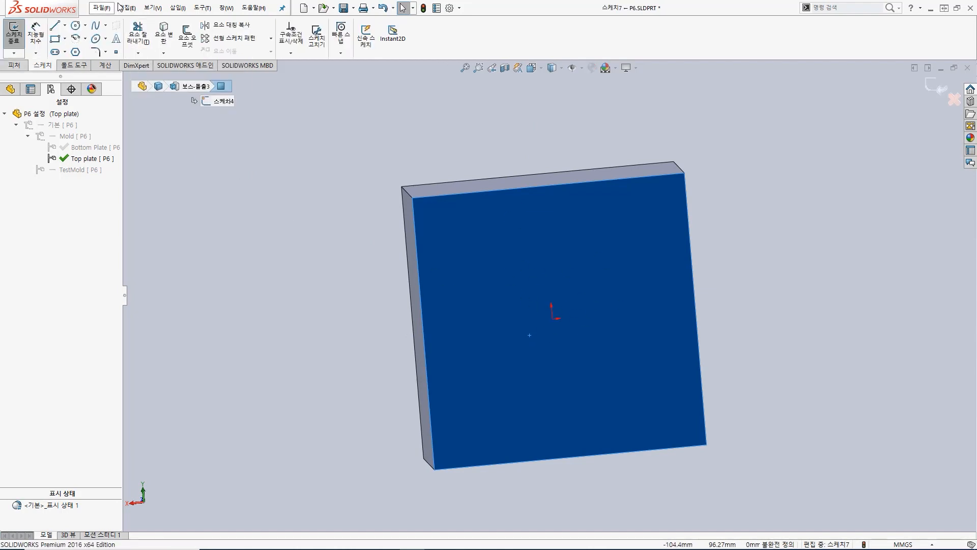
pyautogui.click(164, 36)
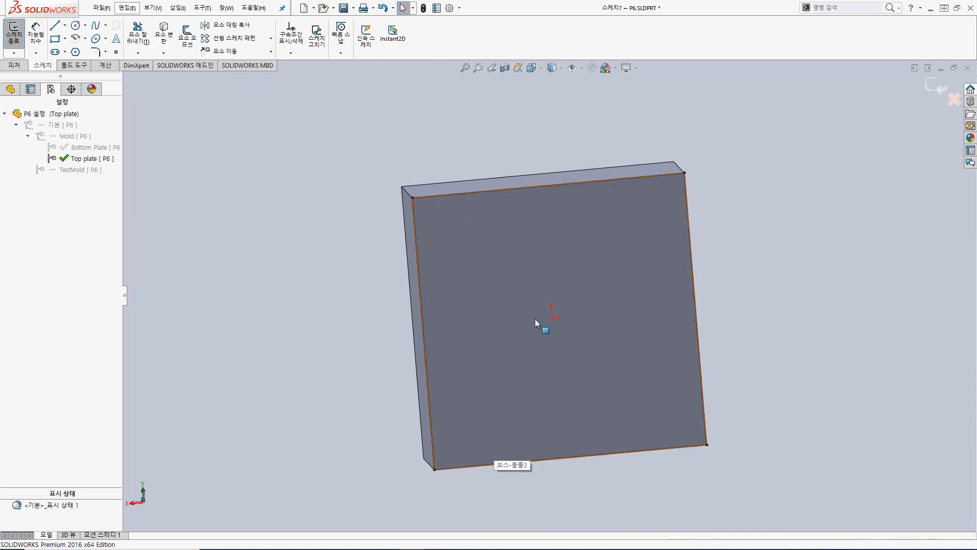
# - Cut the converted outline 22 mm blind up into the block from its underside
pyautogui.click(14, 36)
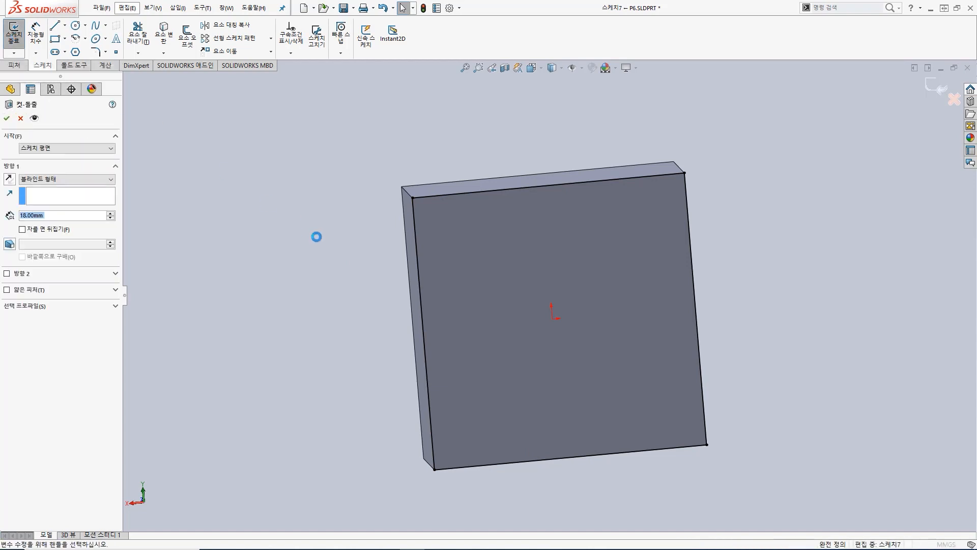
pyautogui.write('22')
pyautogui.press('Return')
pyautogui.moveTo(319, 187); pyautogui.dragTo(306, 351, button='middle')
pyautogui.click(7, 119)
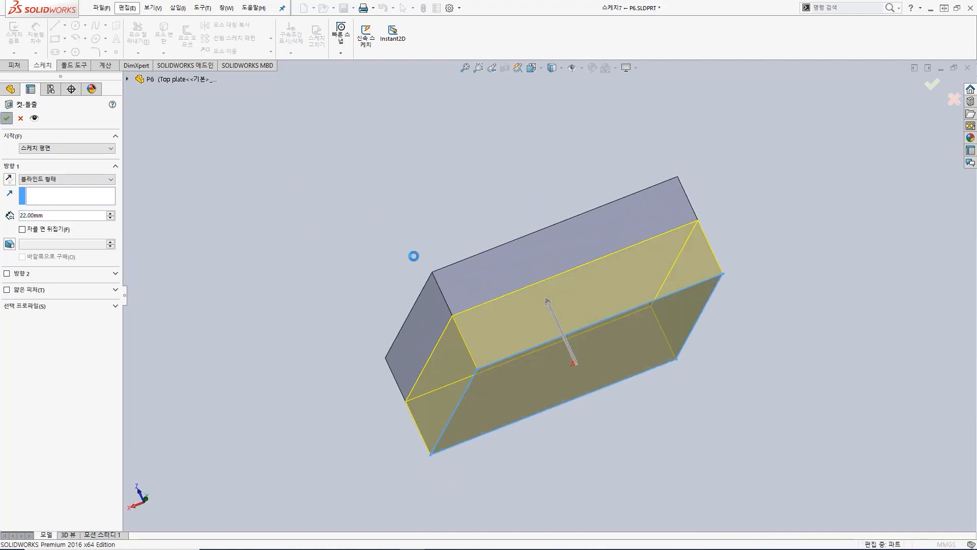
pyautogui.moveTo(542, 414); pyautogui.dragTo(464, 383, button='middle')
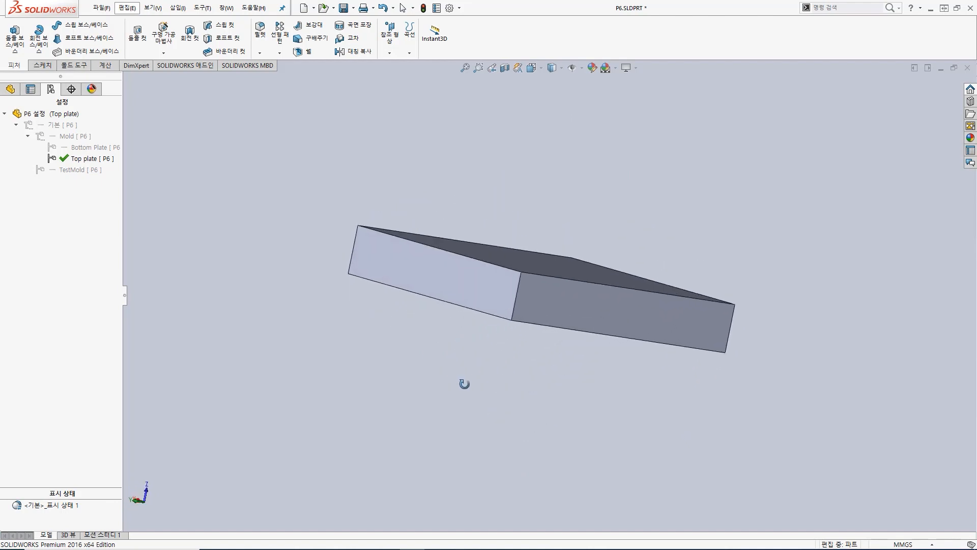
# - Check the Top plate configuration's feature tree and inspect the plate's sides and underside
pyautogui.click(12, 92)
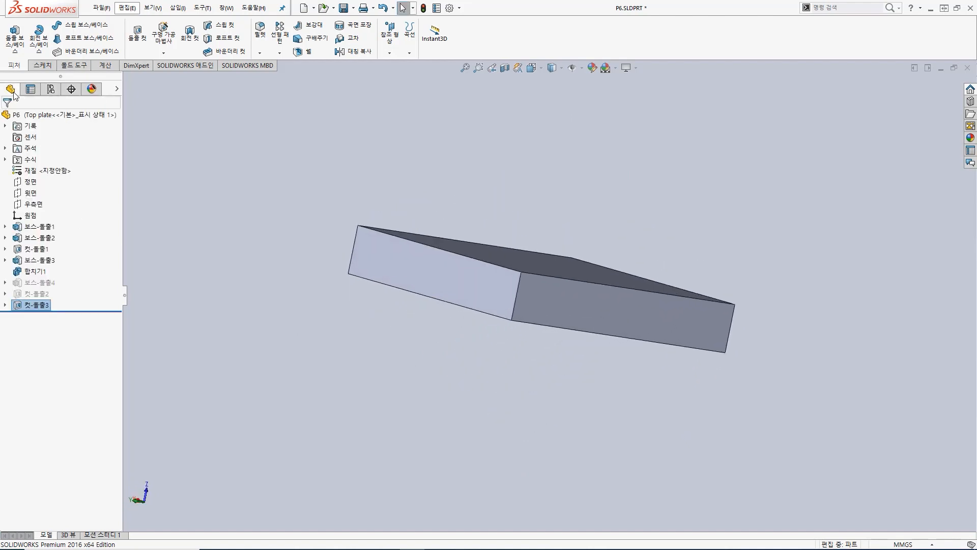
pyautogui.click(51, 90)
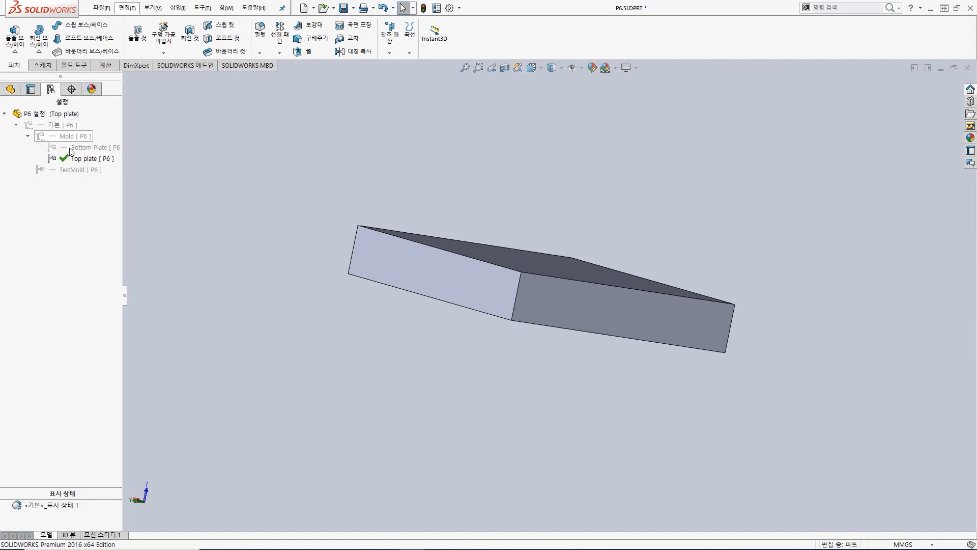
pyautogui.click(89, 158)
pyautogui.moveTo(523, 264); pyautogui.dragTo(425, 309, button='middle')
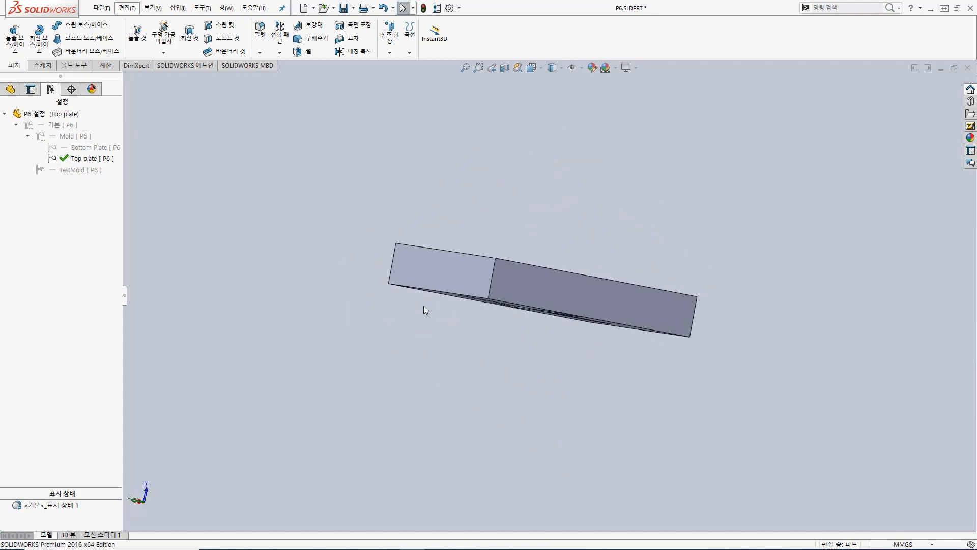
pyautogui.click(15, 92)
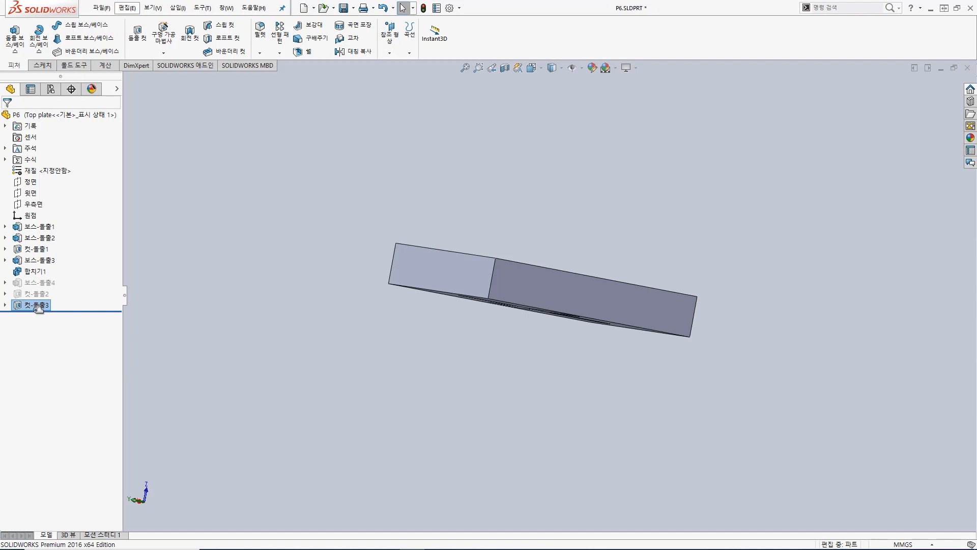
# - Activate the Bottom Plate configuration and check which cut features are suppressed in its feature tree
pyautogui.click(51, 89)
pyautogui.doubleClick(84, 147)
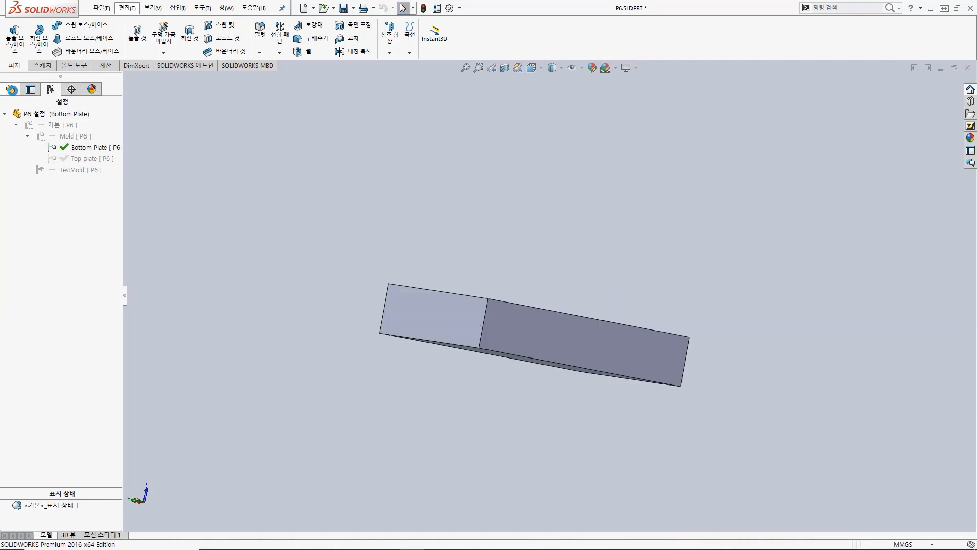
pyautogui.click(13, 92)
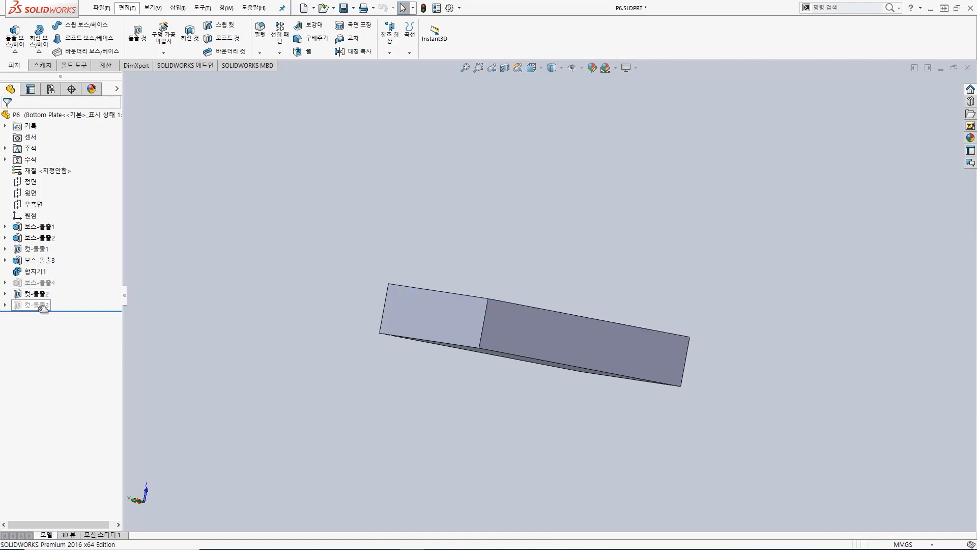
pyautogui.moveTo(494, 214); pyautogui.dragTo(466, 255, button='middle')
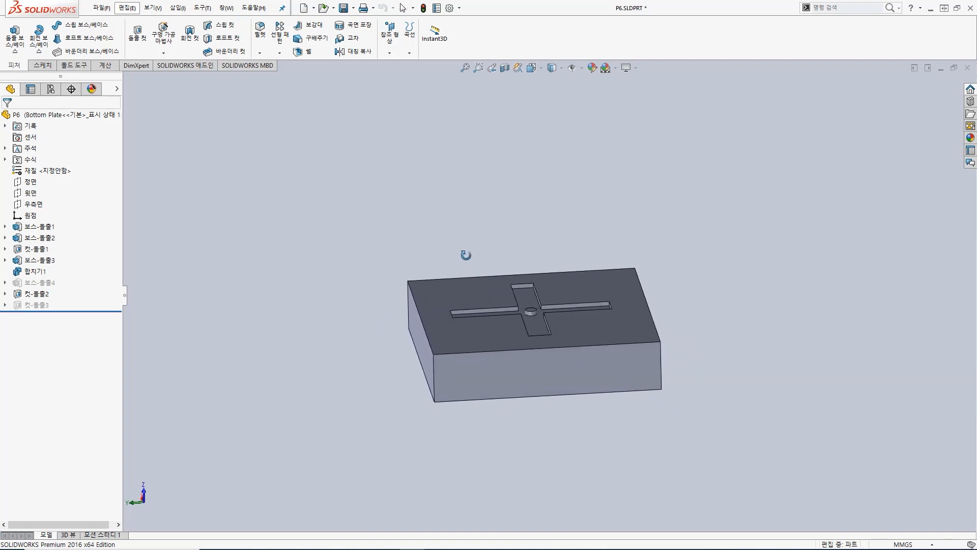
# - Start a boss sketch on the top face of the cavity's central pin and convert its circular edge
pyautogui.click(51, 91)
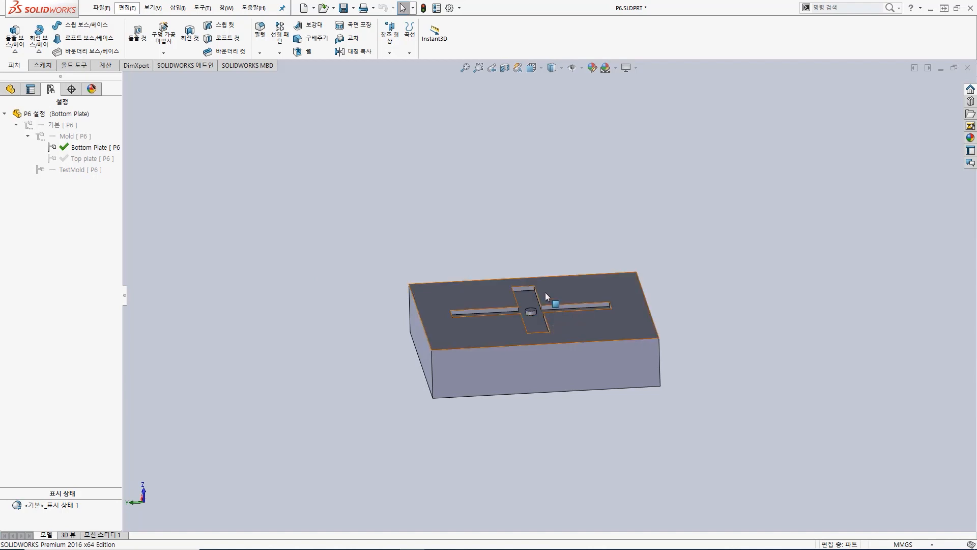
pyautogui.moveTo(550, 237); pyautogui.dragTo(543, 342, button='middle')
pyautogui.scroll(-5, 542, 331)
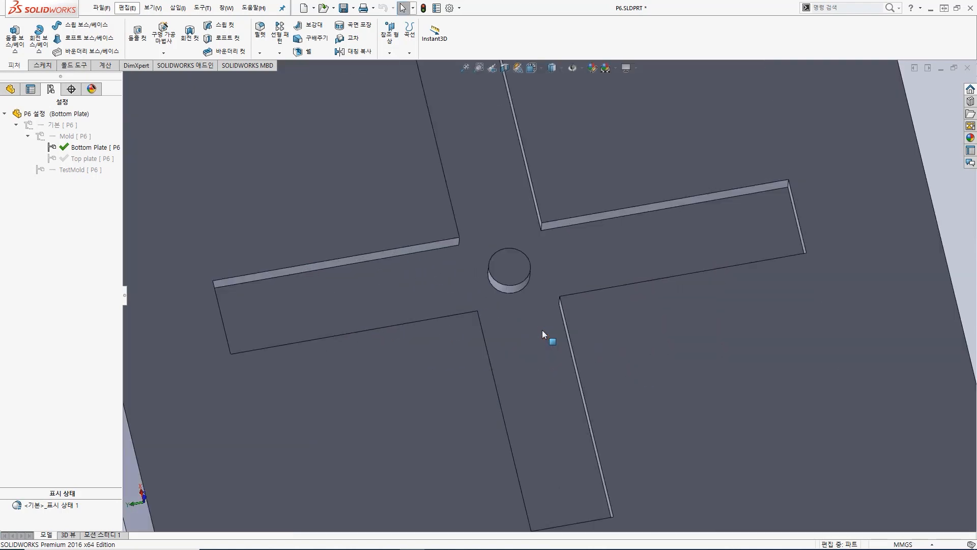
pyautogui.click(515, 269)
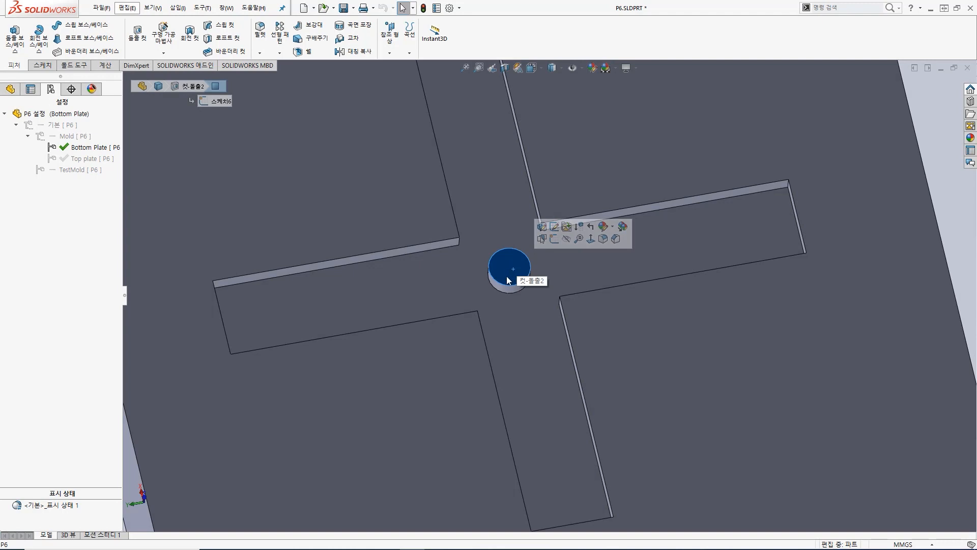
pyautogui.click(17, 45)
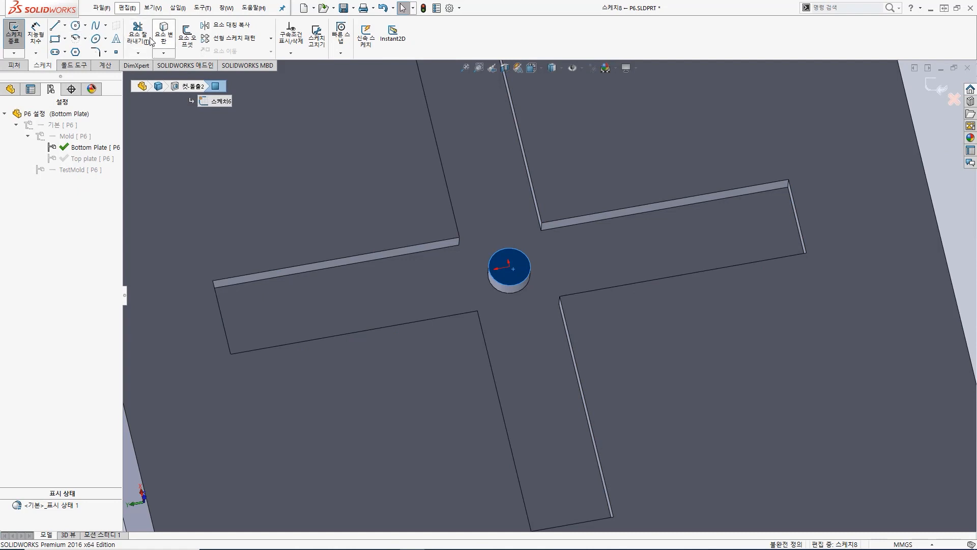
pyautogui.click(163, 36)
# - Extrude the pin's converted circle 3 mm blind upward, merged with the Bottom Plate body
pyautogui.click(8, 27)
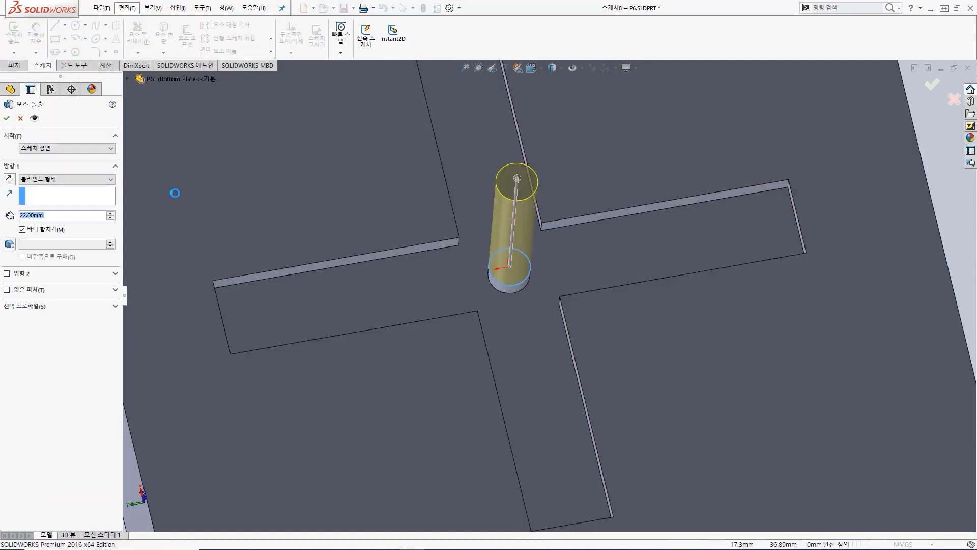
pyautogui.write('3')
pyautogui.press('Return')
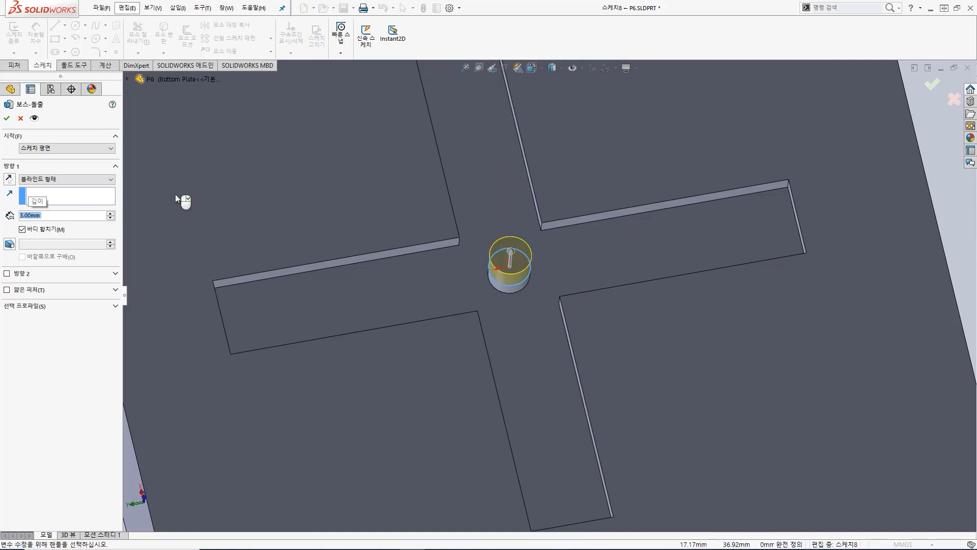
pyautogui.click(7, 118)
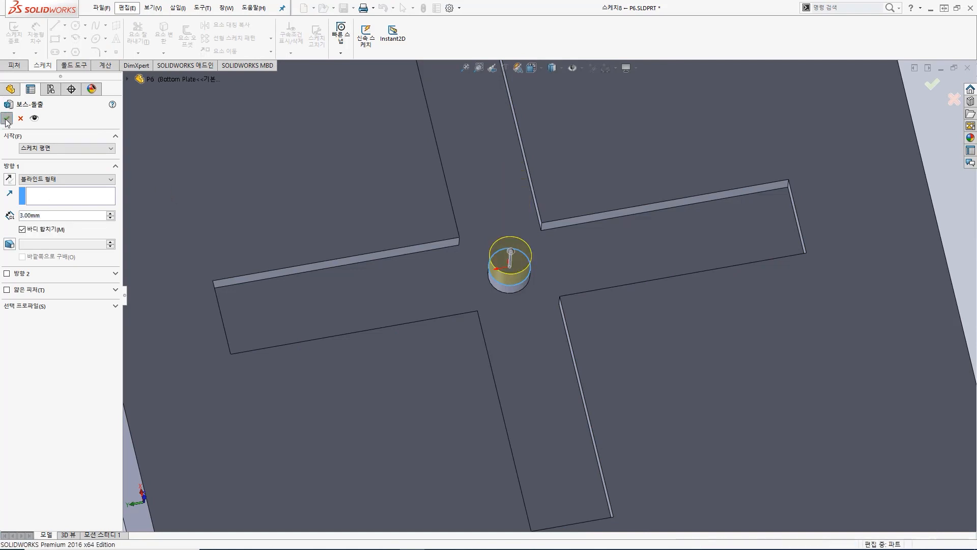
pyautogui.scroll(6, 590, 291)
pyautogui.moveTo(590, 291); pyautogui.dragTo(568, 206, button='middle')
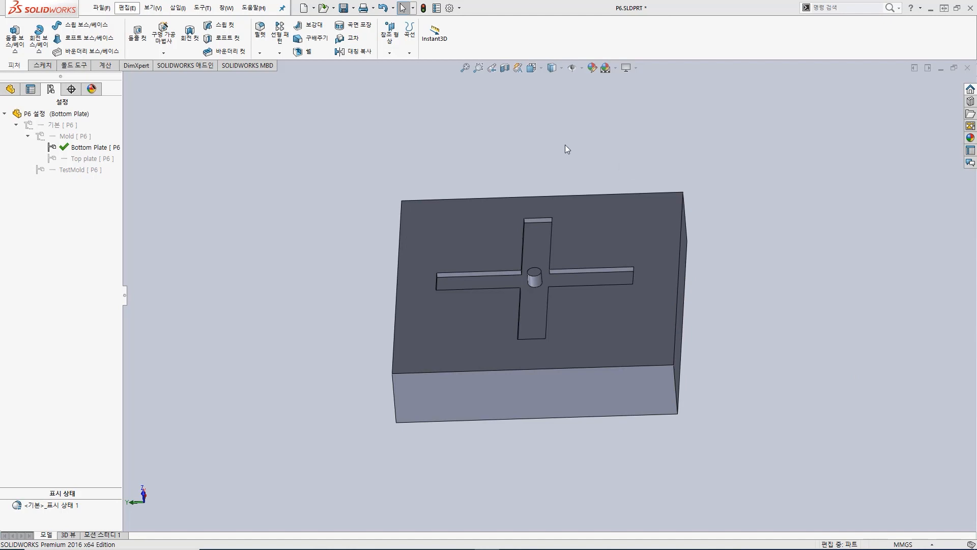
# - Save the P6 part and create a new assembly document
pyautogui.click(345, 10)
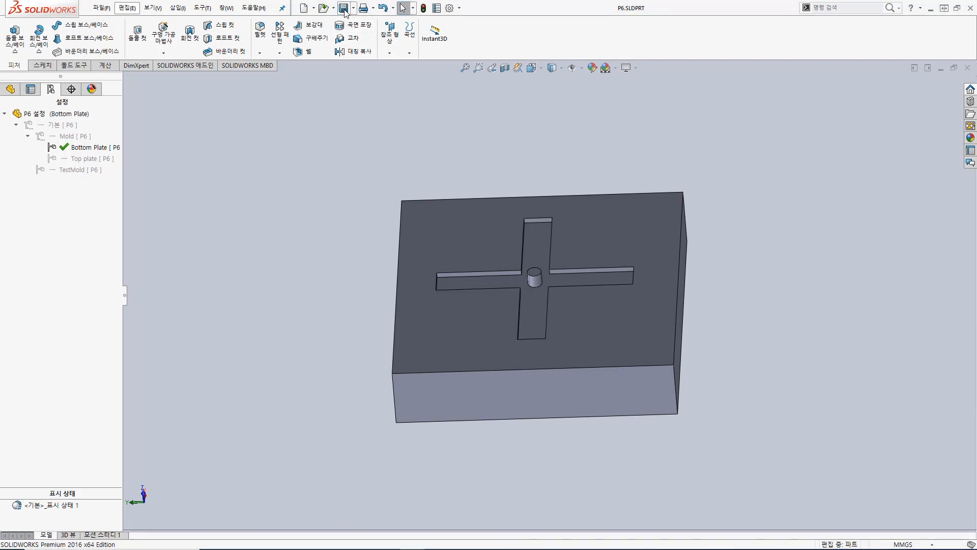
pyautogui.click(303, 8)
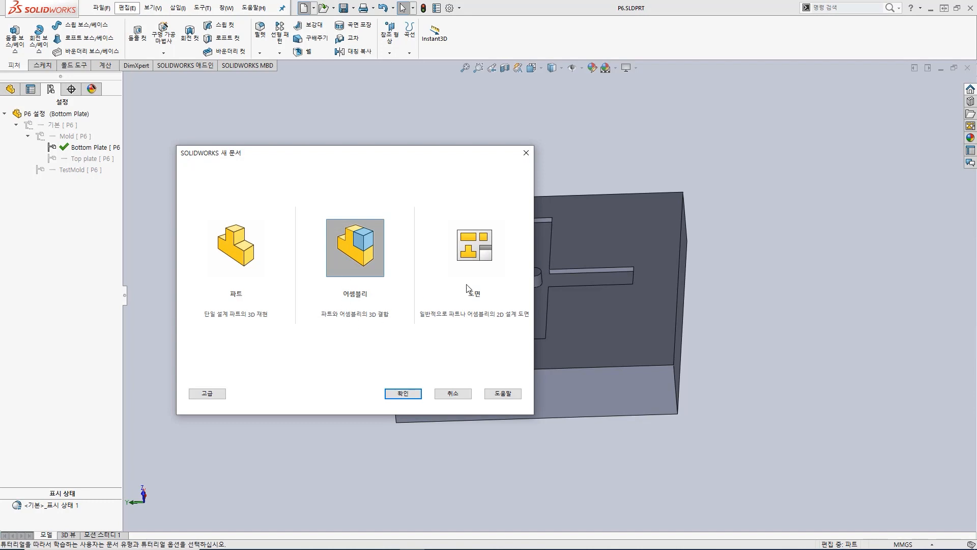
pyautogui.doubleClick(362, 254)
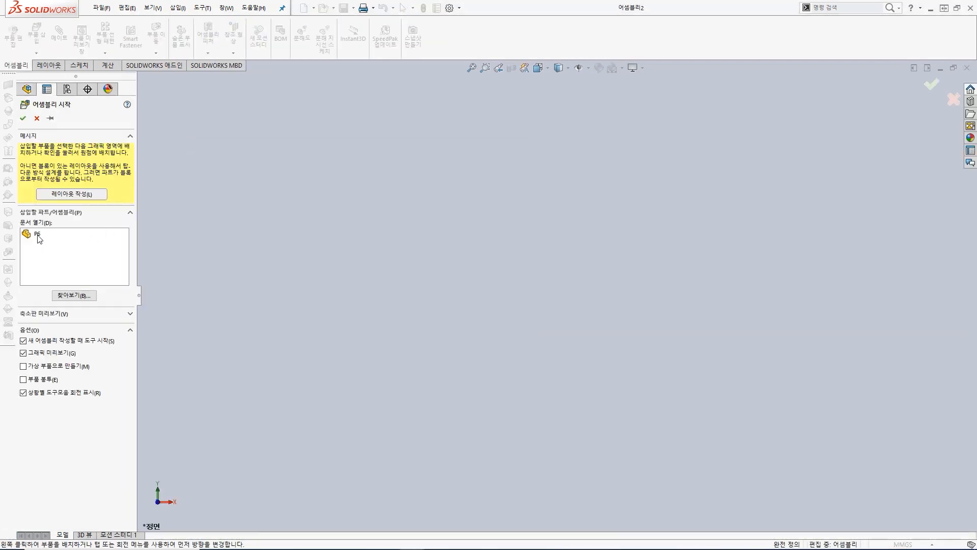
# - Place the P6 part in the assembly using its Bottom Plate configuration
pyautogui.click(38, 235)
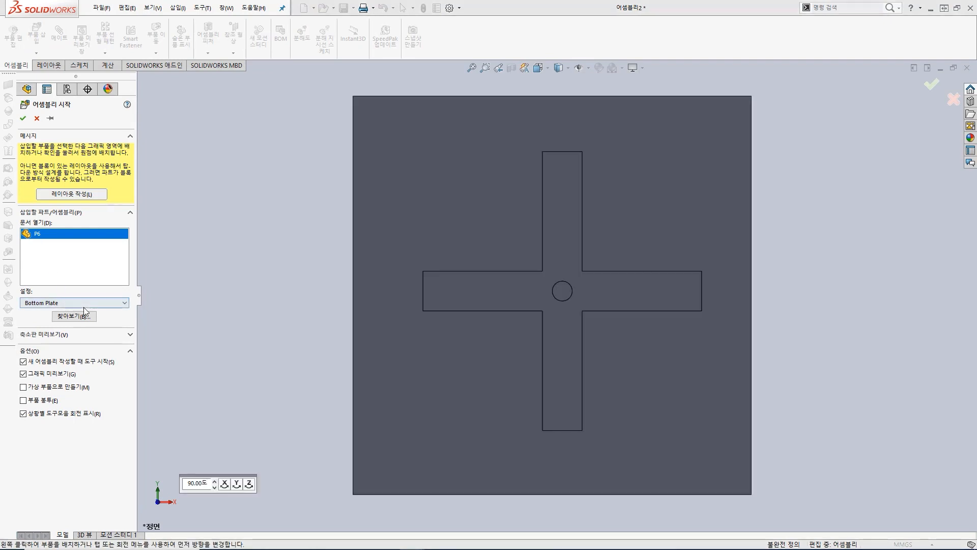
pyautogui.click(457, 333)
pyautogui.moveTo(492, 358); pyautogui.dragTo(481, 200, button='middle')
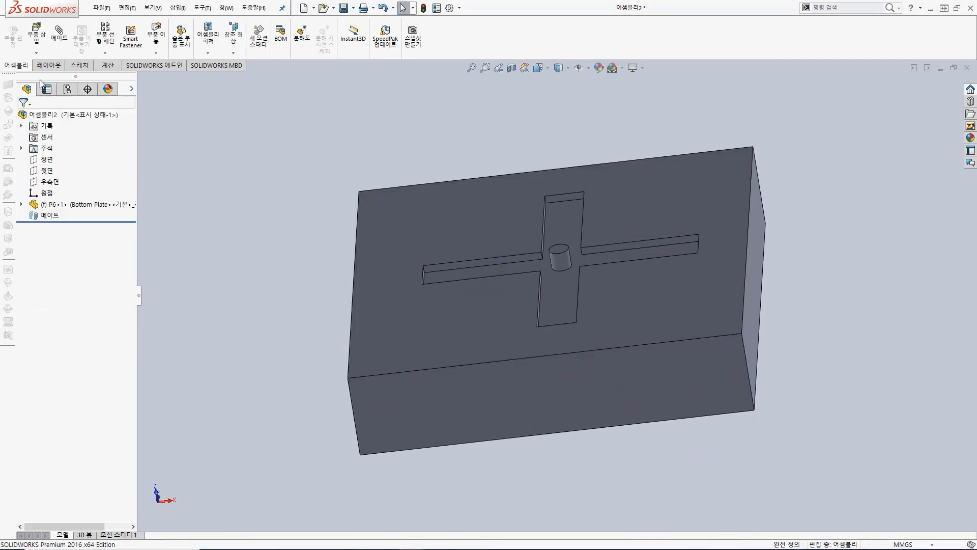
# - Insert a second P6 component with the Top plate configuration and place it above the Bottom Plate
pyautogui.click(38, 36)
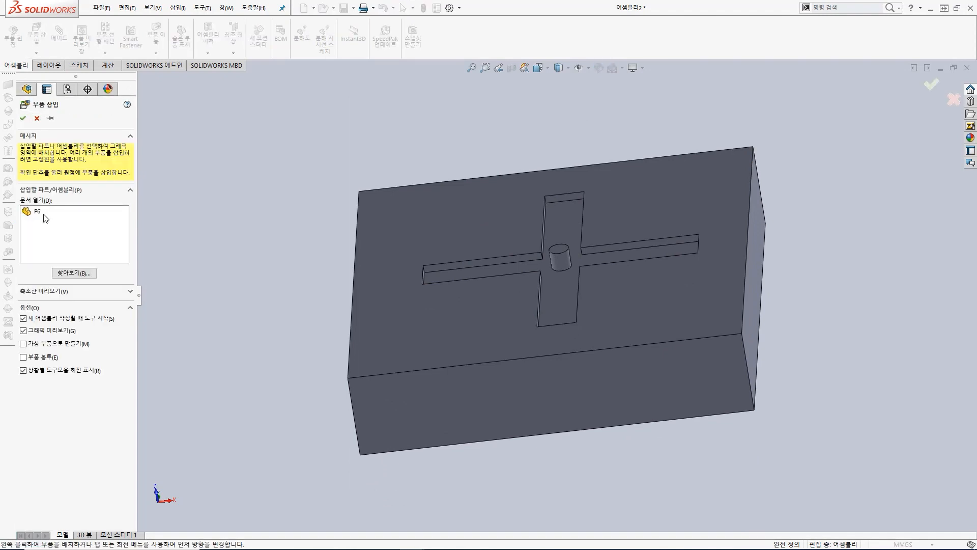
pyautogui.click(44, 214)
pyautogui.click(61, 281)
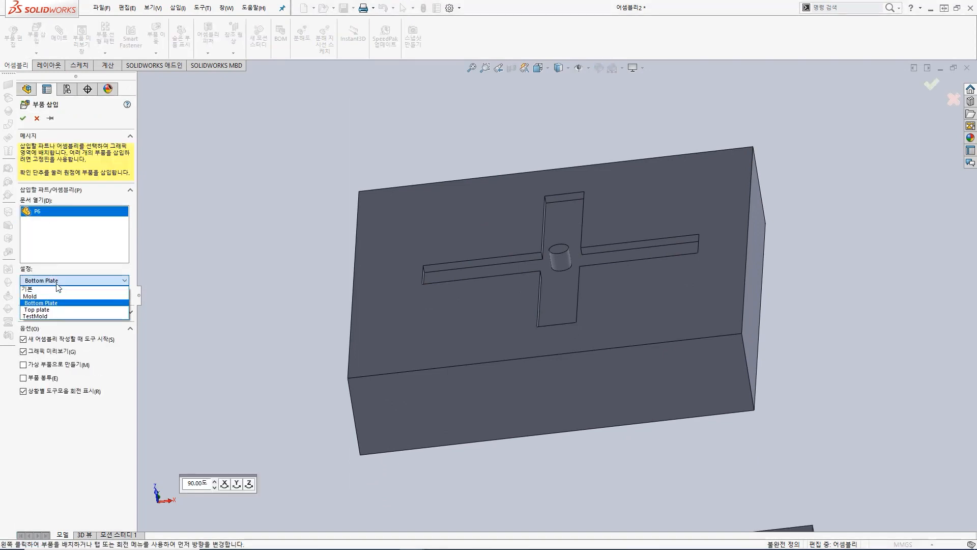
pyautogui.click(60, 310)
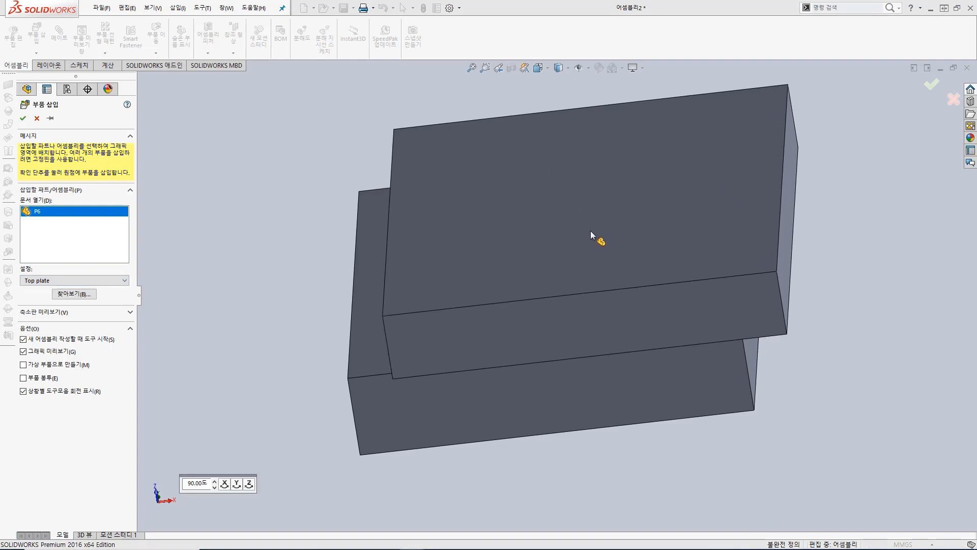
pyautogui.click(548, 177)
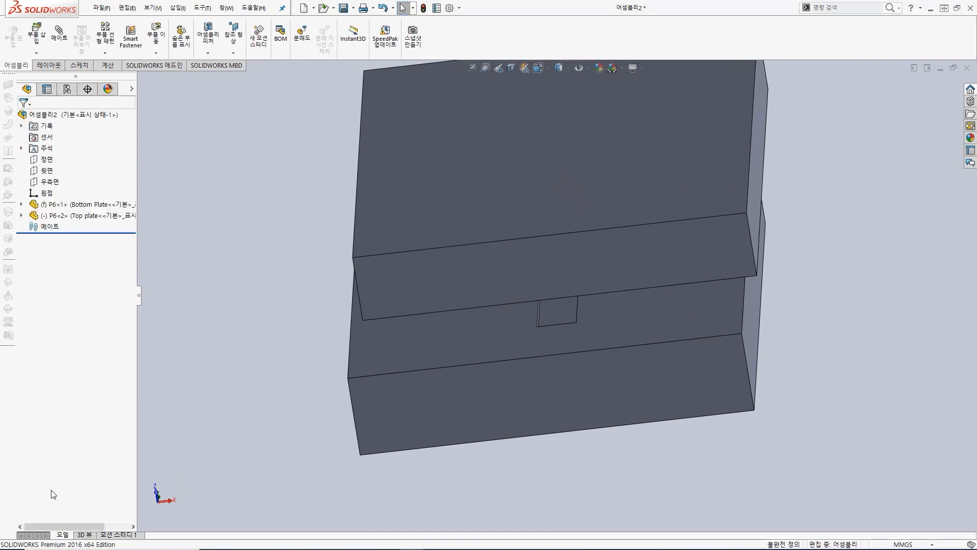
pyautogui.scroll(4, 366, 421)
pyautogui.moveTo(497, 402); pyautogui.dragTo(479, 375, button='middle')
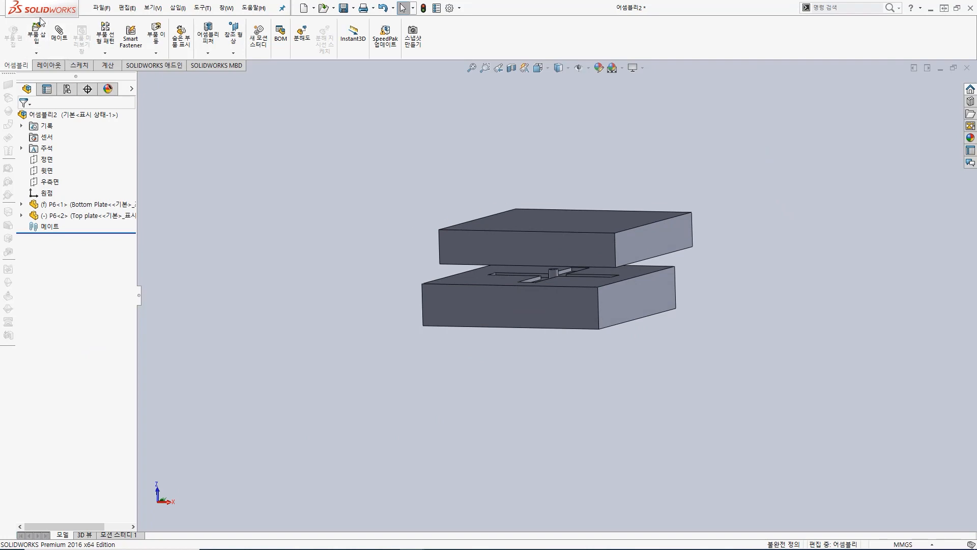
# - Mate the Top plate's underside coincident with the upper face of the Bottom Plate
pyautogui.moveTo(501, 290); pyautogui.dragTo(658, 242, button='middle')
pyautogui.scroll(-5, 658, 243)
pyautogui.click(630, 302)
pyautogui.moveTo(649, 370); pyautogui.dragTo(641, 450, button='middle')
pyautogui.click(435, 398)
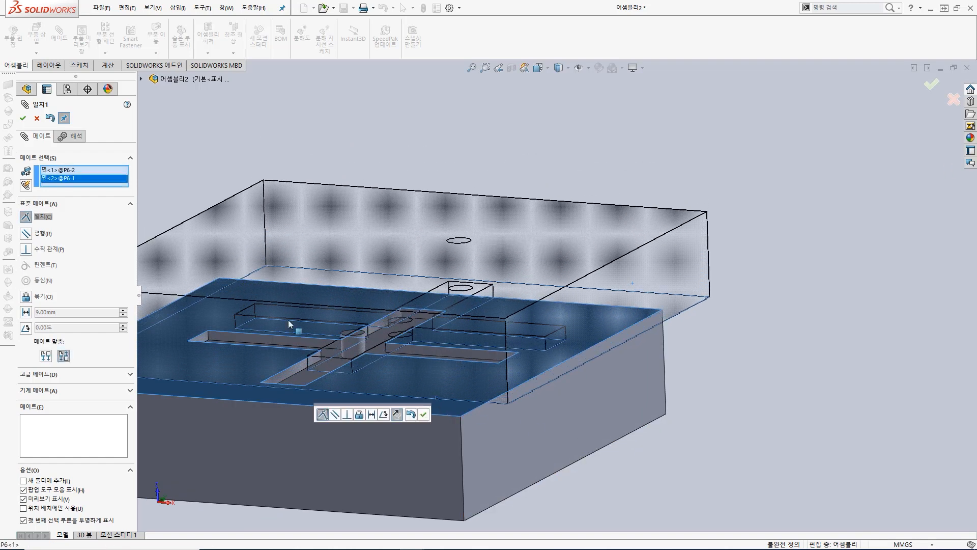
pyautogui.click(22, 119)
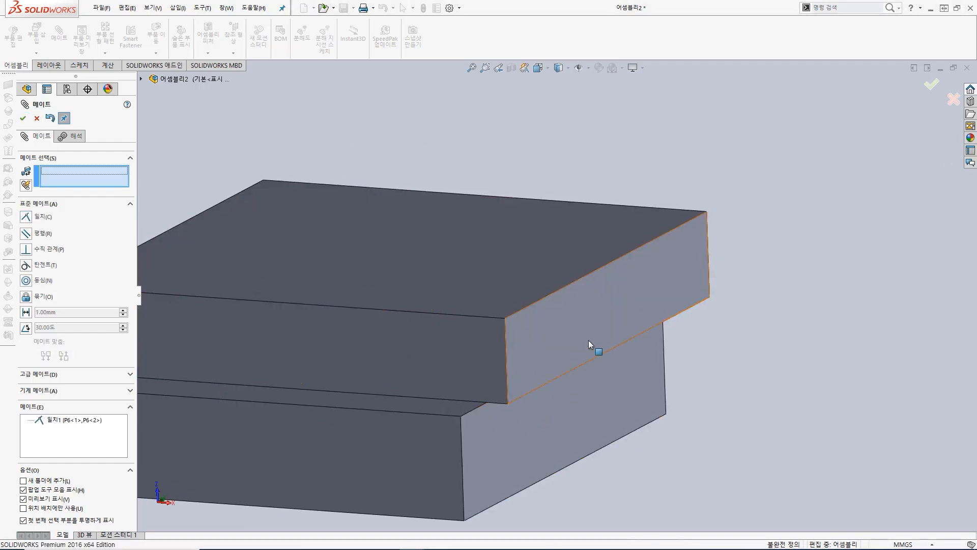
# - Add coincident mates between the two plates' matching right side faces and between their front faces to align the block
pyautogui.click(595, 316)
pyautogui.click(594, 431)
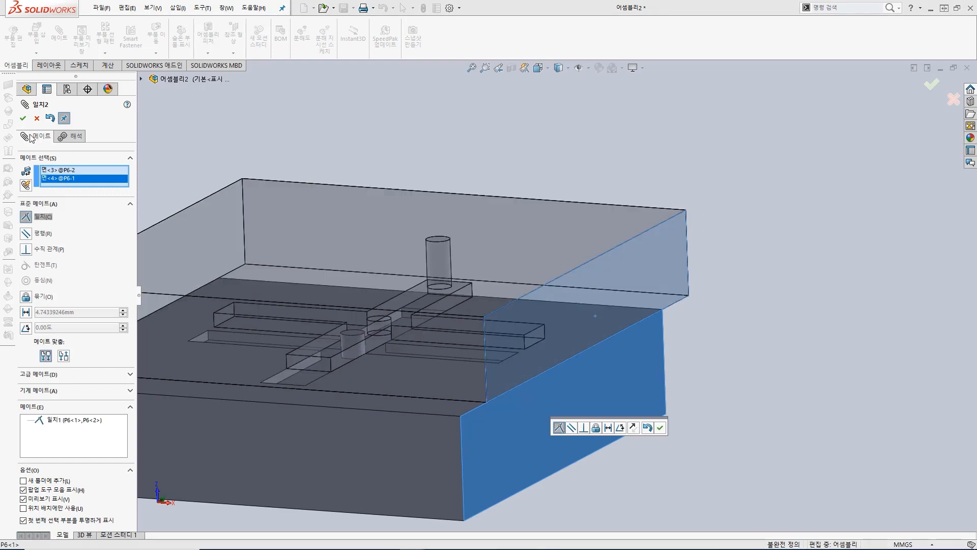
pyautogui.click(23, 119)
pyautogui.click(307, 326)
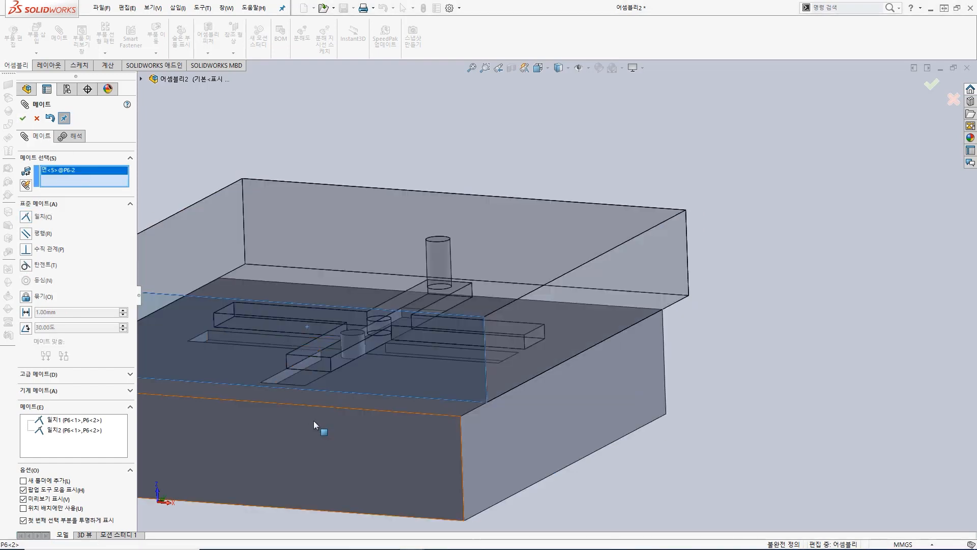
pyautogui.click(313, 420)
pyautogui.click(24, 118)
# - Finish mating and display the assembly with hidden lines visible to examine the runners and pin inside the closed mold
pyautogui.moveTo(386, 367); pyautogui.dragTo(424, 376, button='middle')
pyautogui.scroll(4, 451, 371)
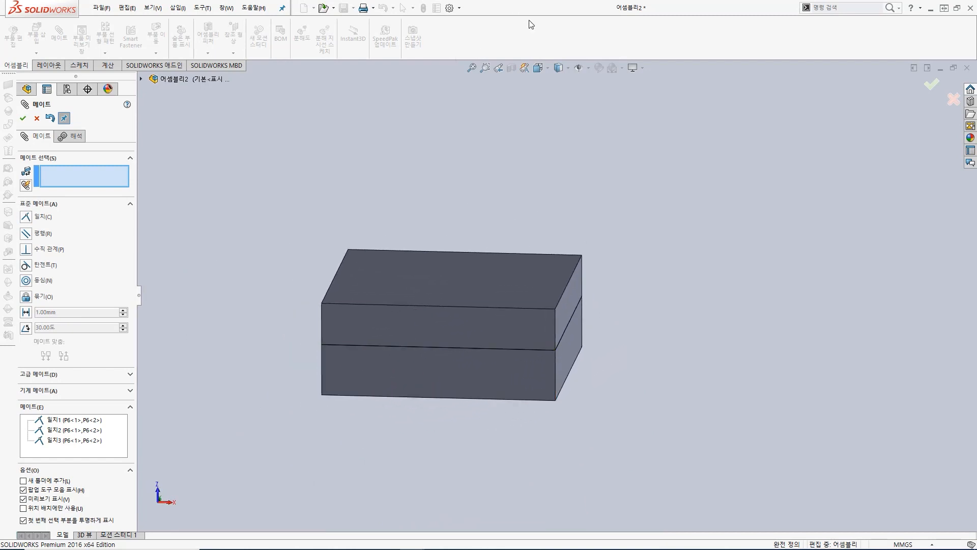
pyautogui.click(563, 69)
pyautogui.click(560, 125)
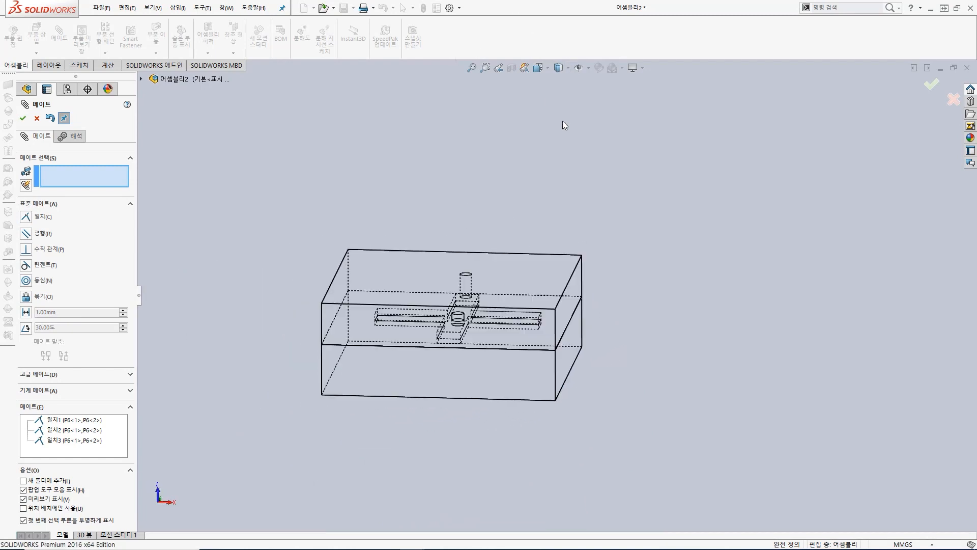
pyautogui.moveTo(562, 268)
pyautogui.mouseDown(button='middle')
pyautogui.moveTo(539, 378)
pyautogui.moveTo(460, 326)
pyautogui.mouseUp(button='middle')
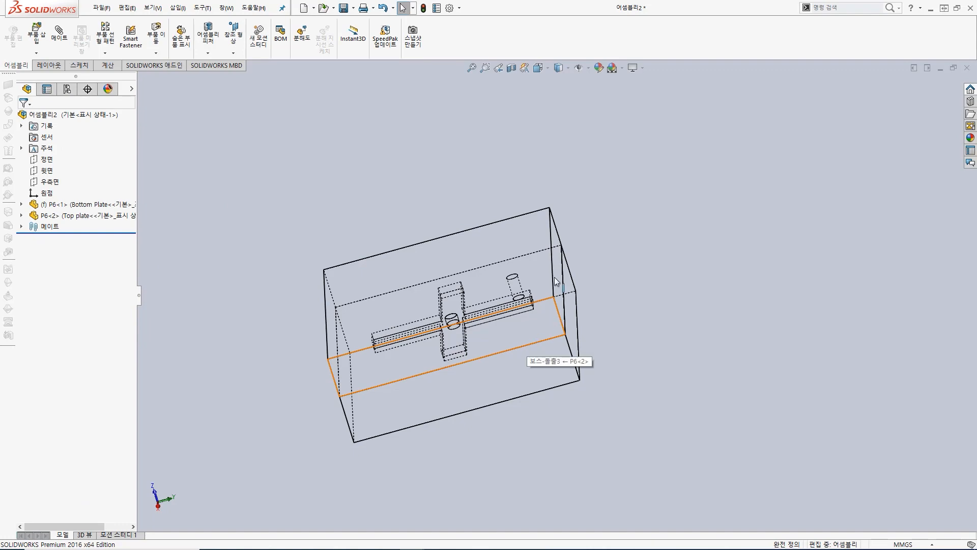
pyautogui.moveTo(514, 244)
pyautogui.mouseDown(button='middle')
pyautogui.moveTo(535, 261)
pyautogui.moveTo(545, 235)
pyautogui.moveTo(543, 252)
pyautogui.moveTo(516, 273)
pyautogui.moveTo(515, 250)
pyautogui.moveTo(501, 265)
pyautogui.moveTo(510, 260)
pyautogui.mouseUp(button='middle')
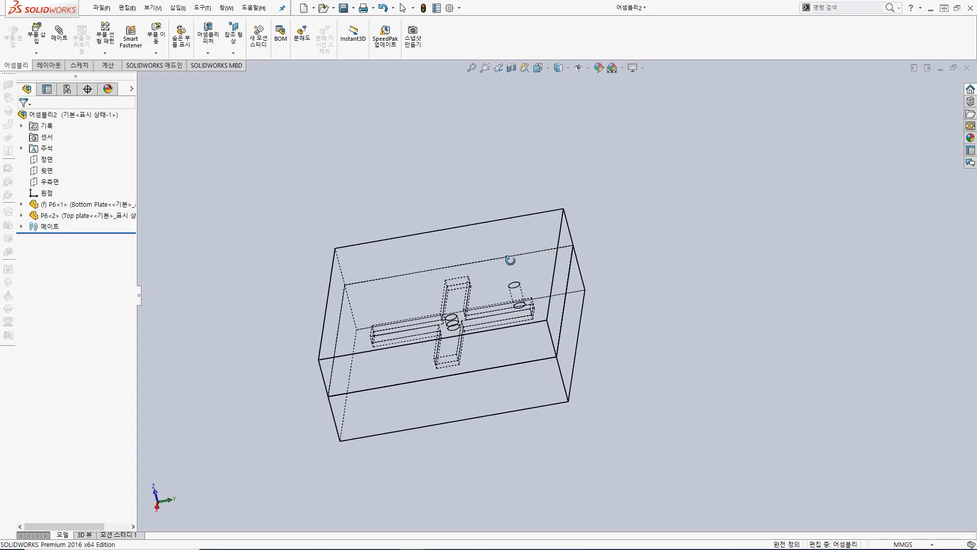
pyautogui.scroll(-1, 411, 217)
# - Run Interference Detection on the whole assembly and examine the overlap region around the pin between the two plates
pyautogui.click(105, 67)
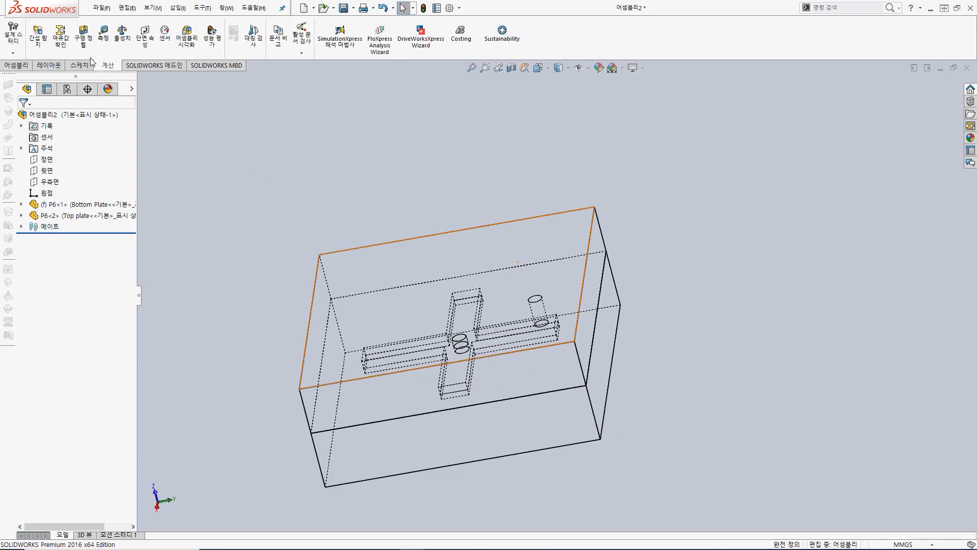
pyautogui.click(41, 41)
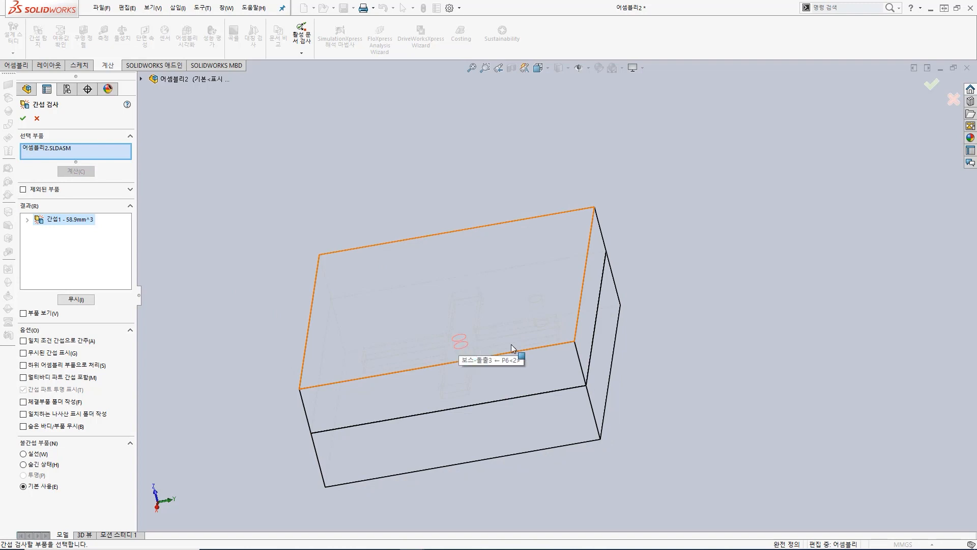
pyautogui.scroll(-10, 472, 356)
pyautogui.scroll(8, 524, 252)
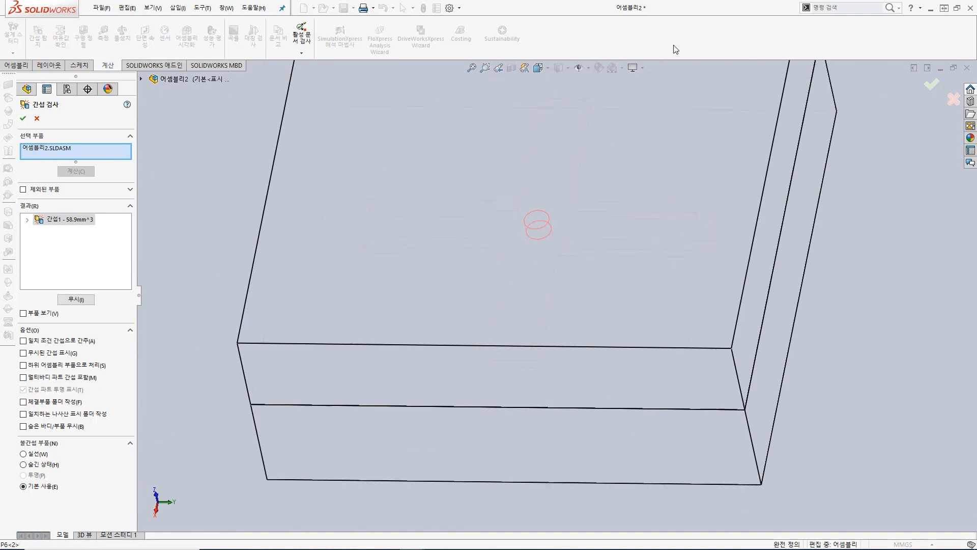
pyautogui.click(545, 69)
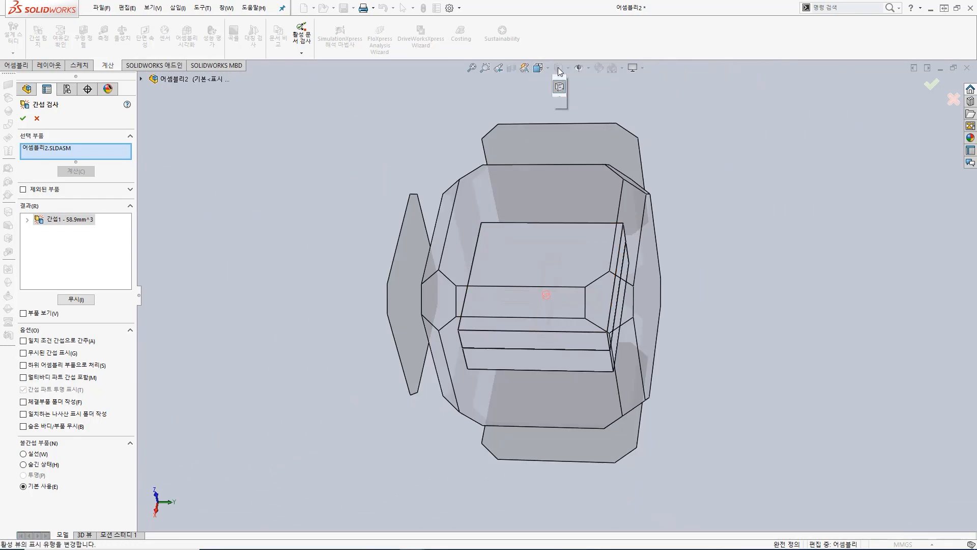
pyautogui.scroll(-10, 542, 262)
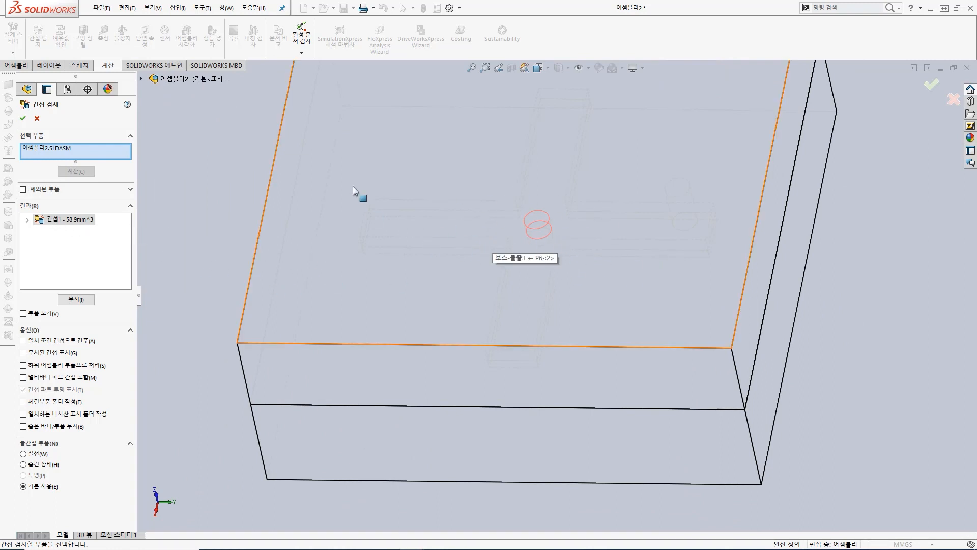
pyautogui.scroll(5, 509, 293)
pyautogui.scroll(-2, 609, 212)
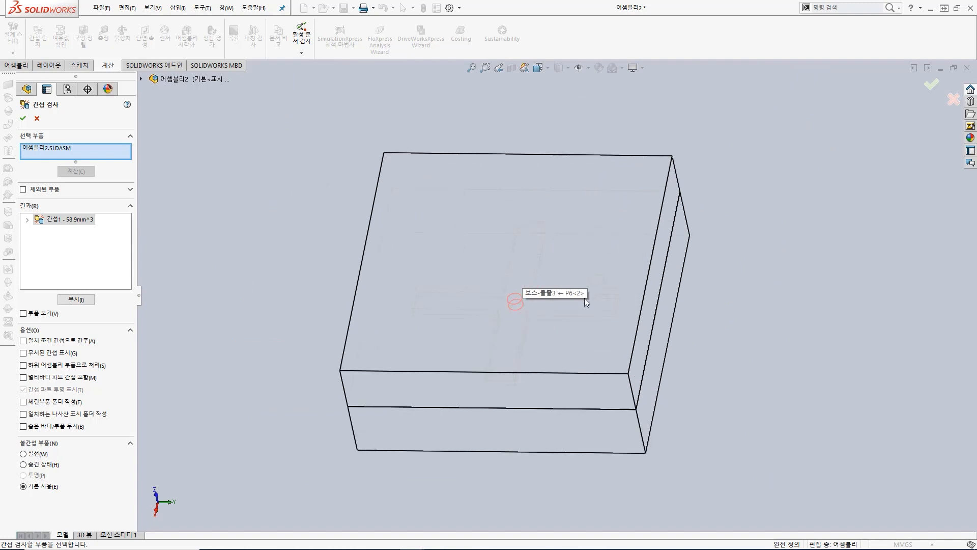